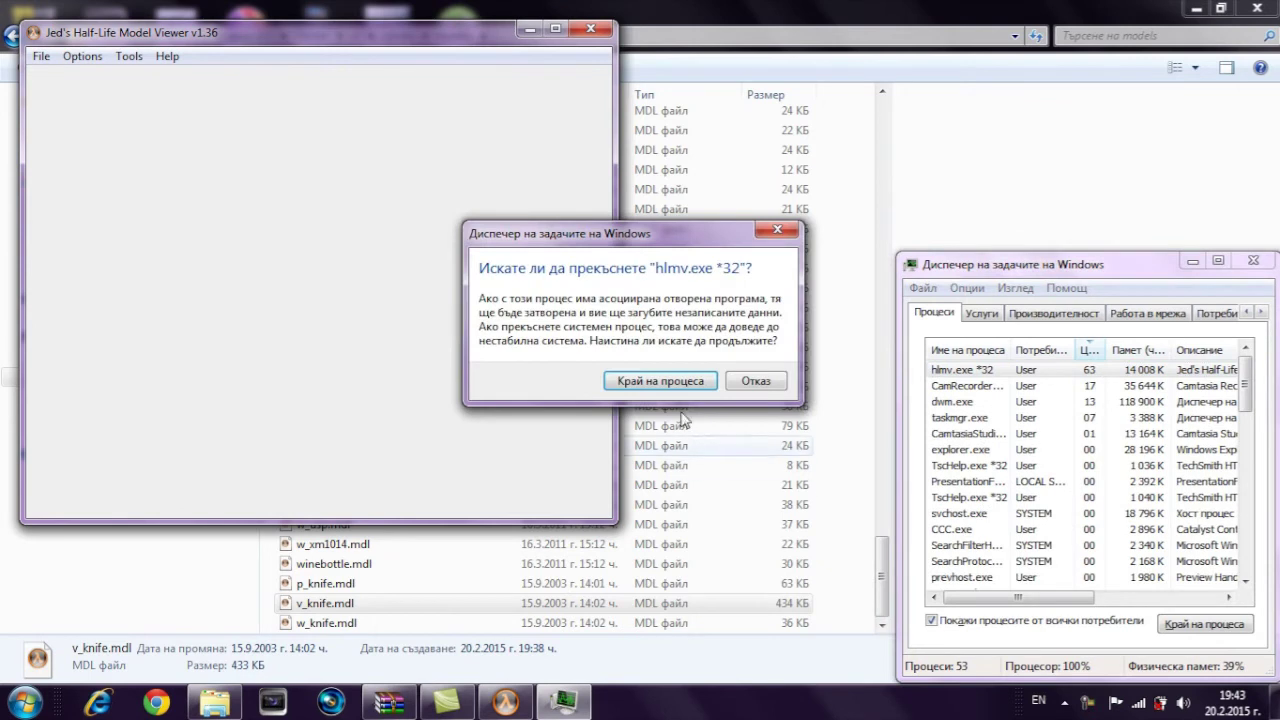
Show the desktop and select the texture file 123.bmp.
key("super+d")
left_click_drag(294, 196, 1030, 496)
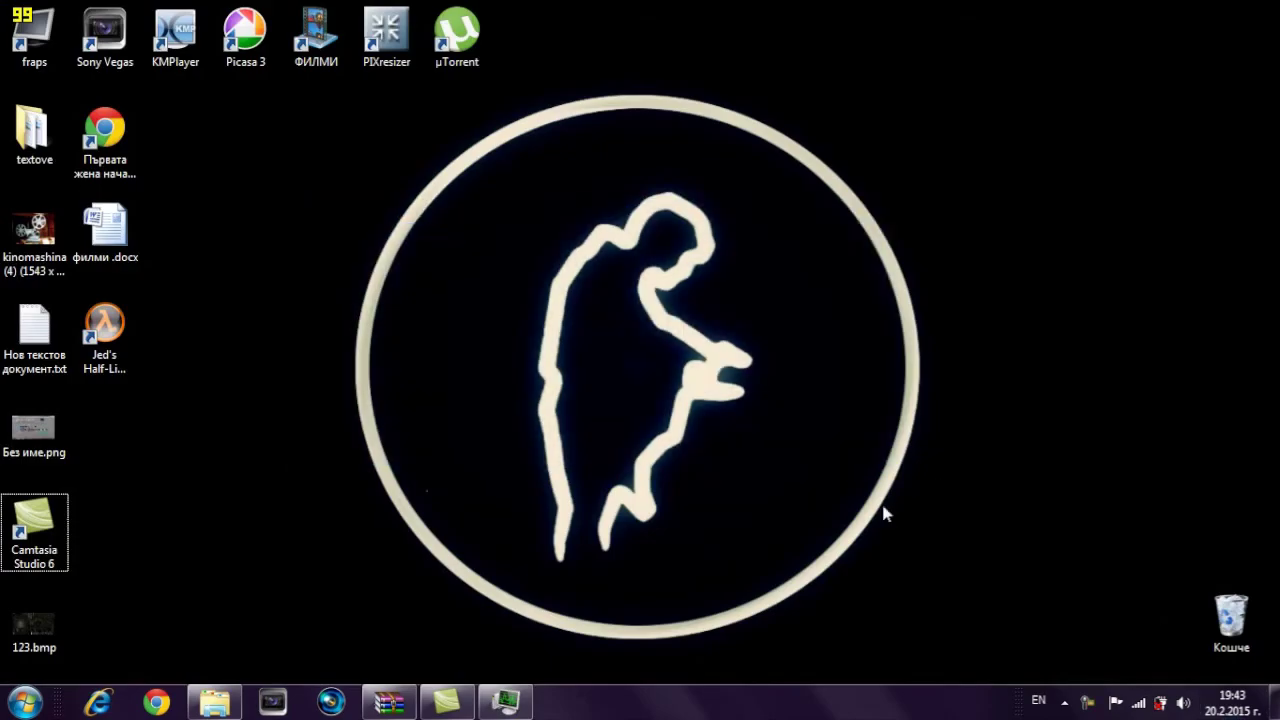
left_click(34, 625)
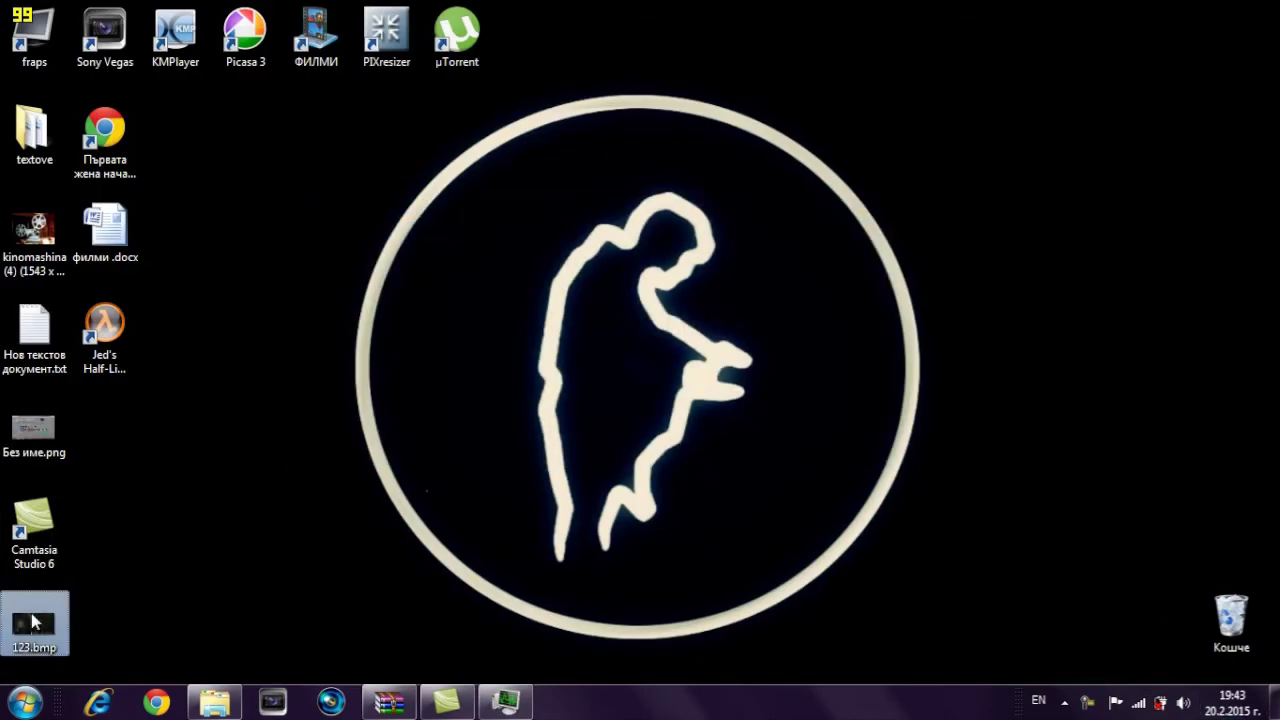
Run Photoshop CS6.exe from the Adobe Photoshop CS6 portable folder inside D:\Fraps, accepting the security warning.
left_click(224, 705)
left_click(190, 379)
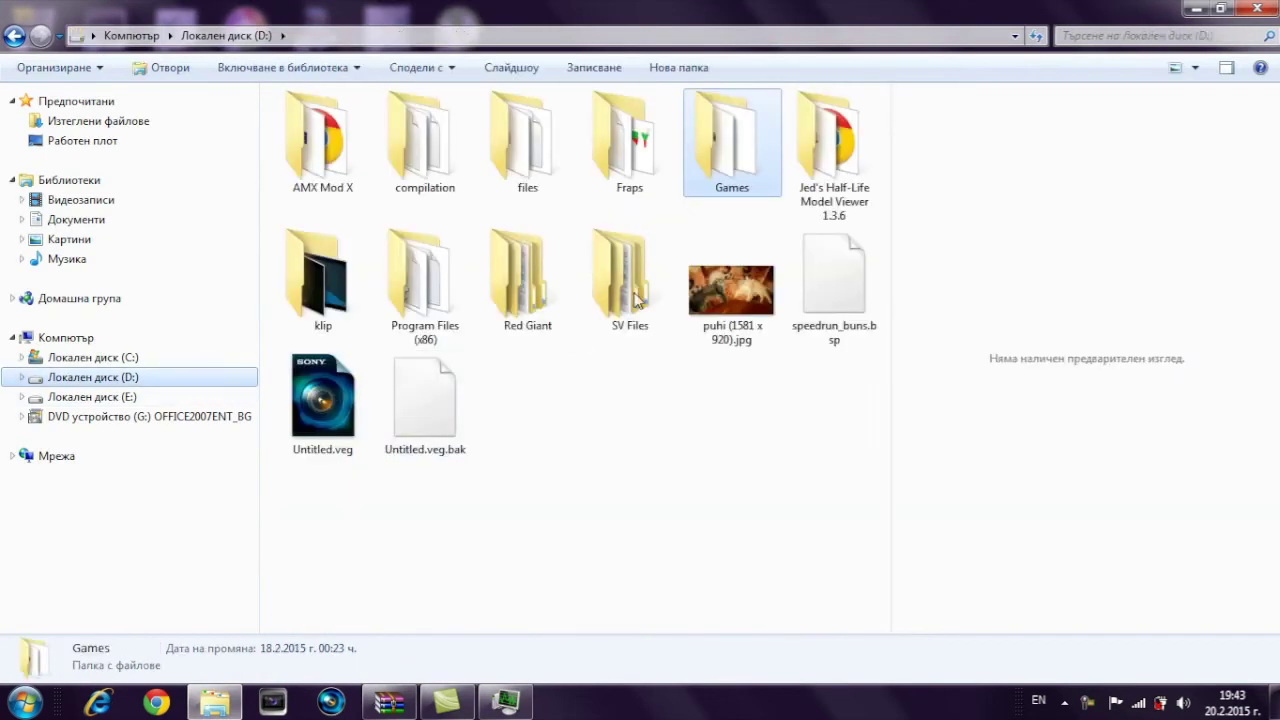
double_click(628, 140)
double_click(340, 122)
double_click(310, 163)
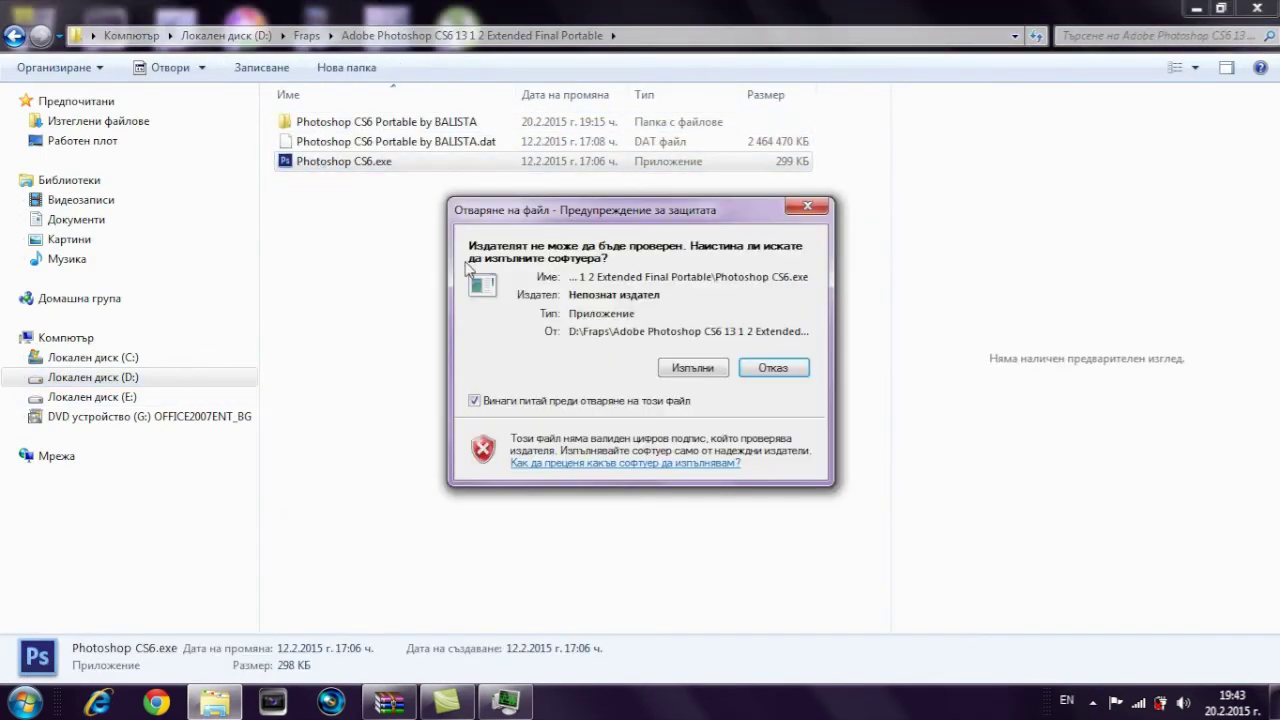
left_click(693, 368)
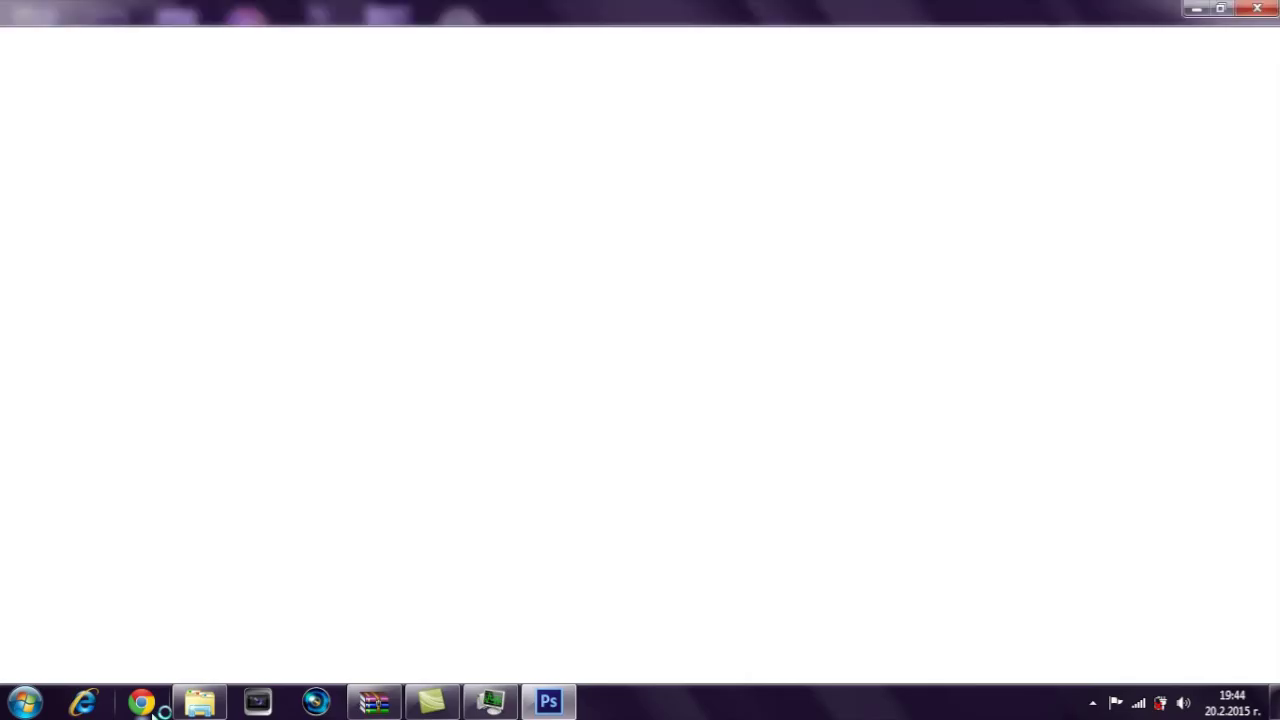
Switch to Chrome and open the website speed-run.tk.
mouse_move(153, 705)
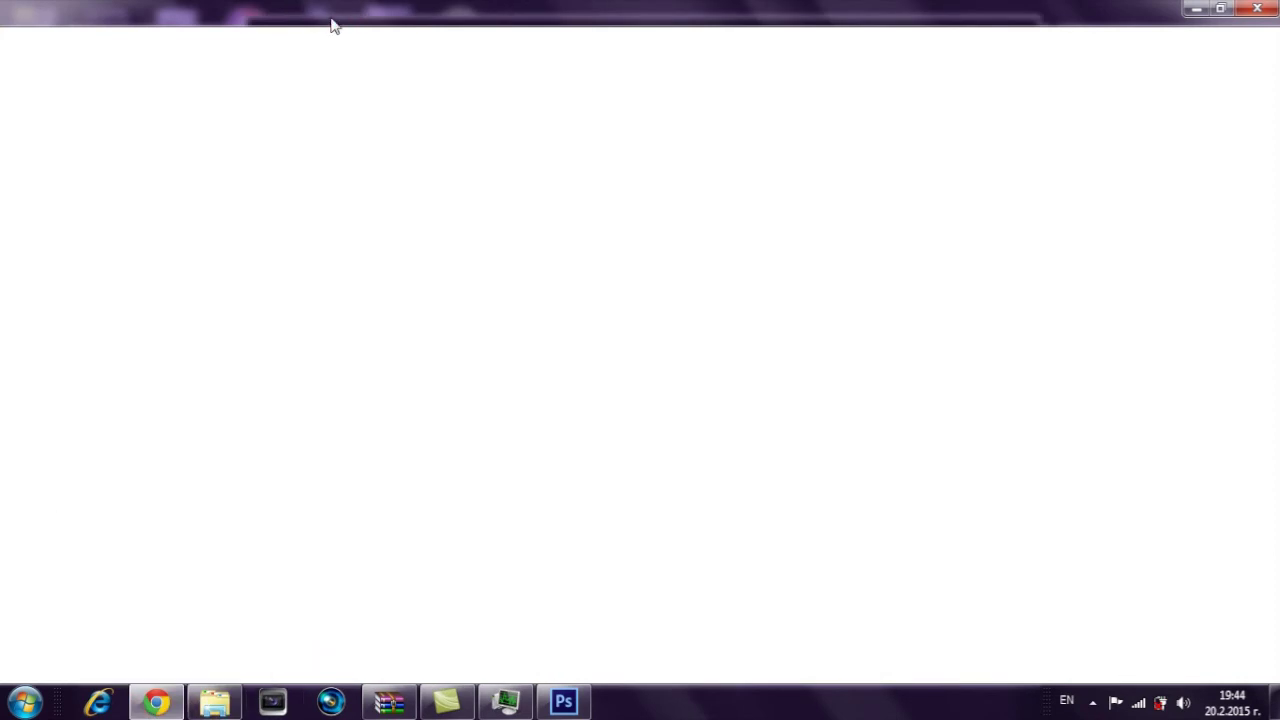
left_click(302, 42)
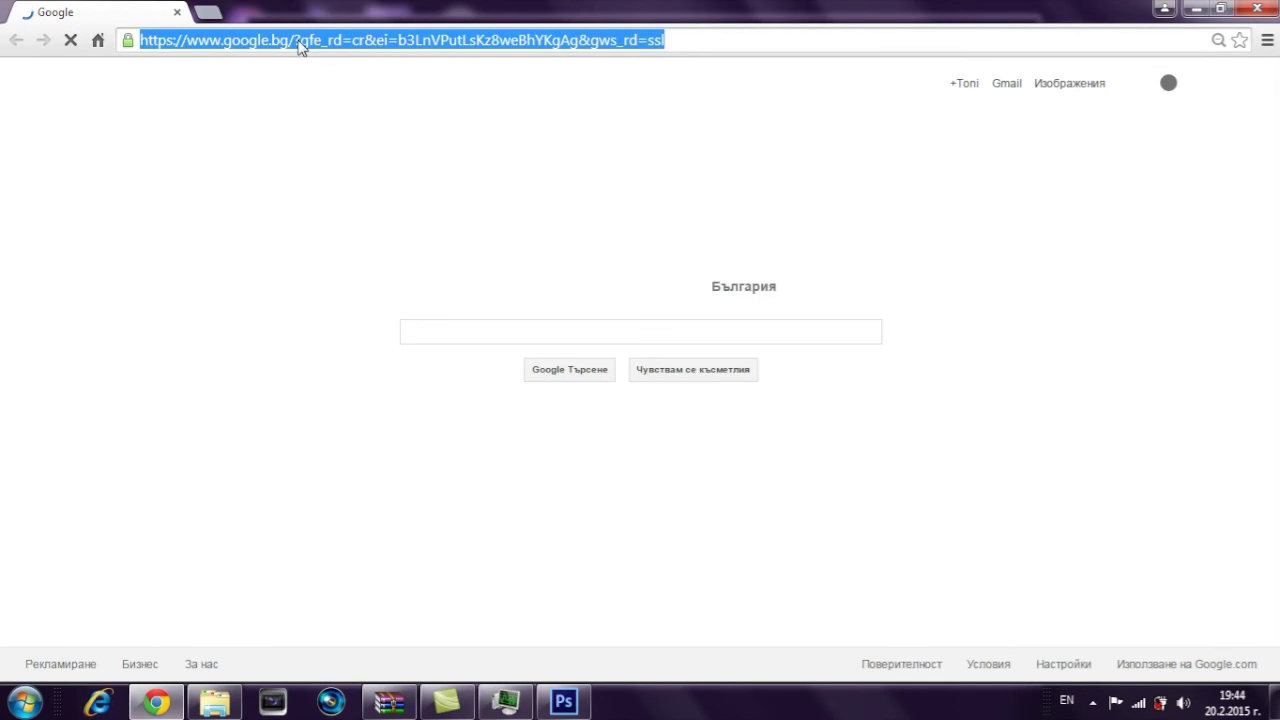
type("speedr")
key("Delete")
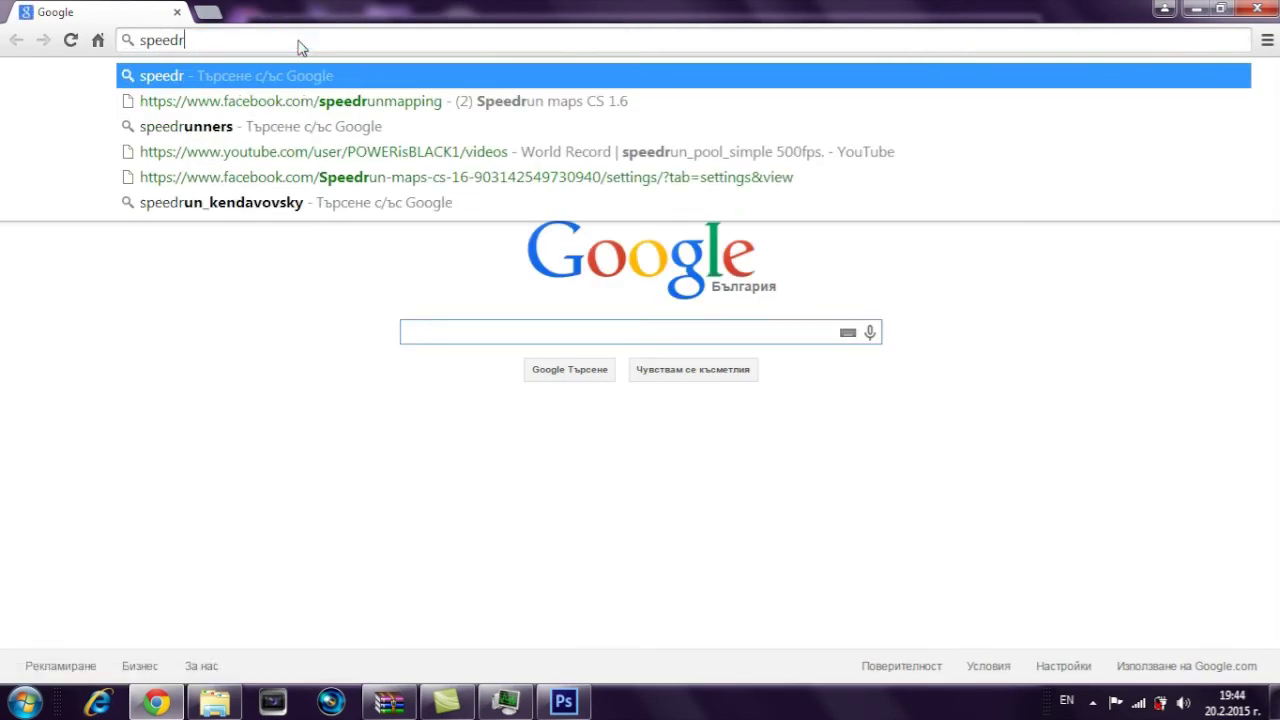
key("BackSpace")
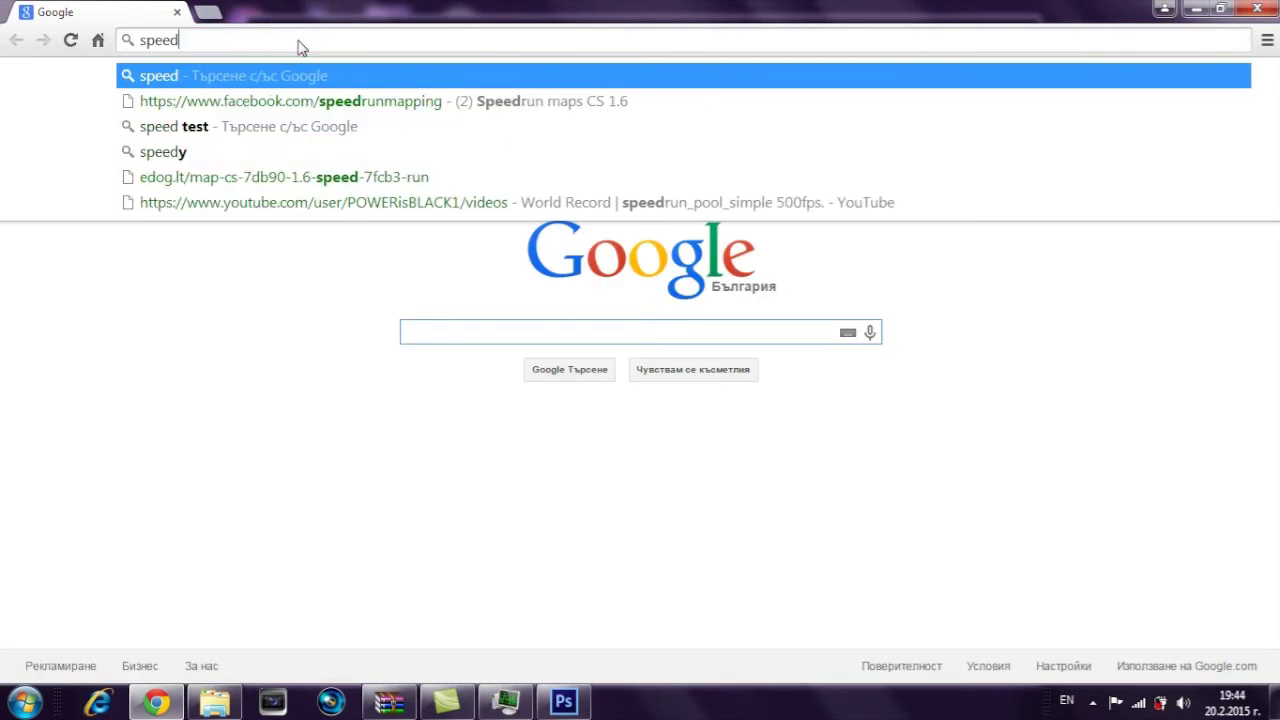
type("-r")
key("Return")
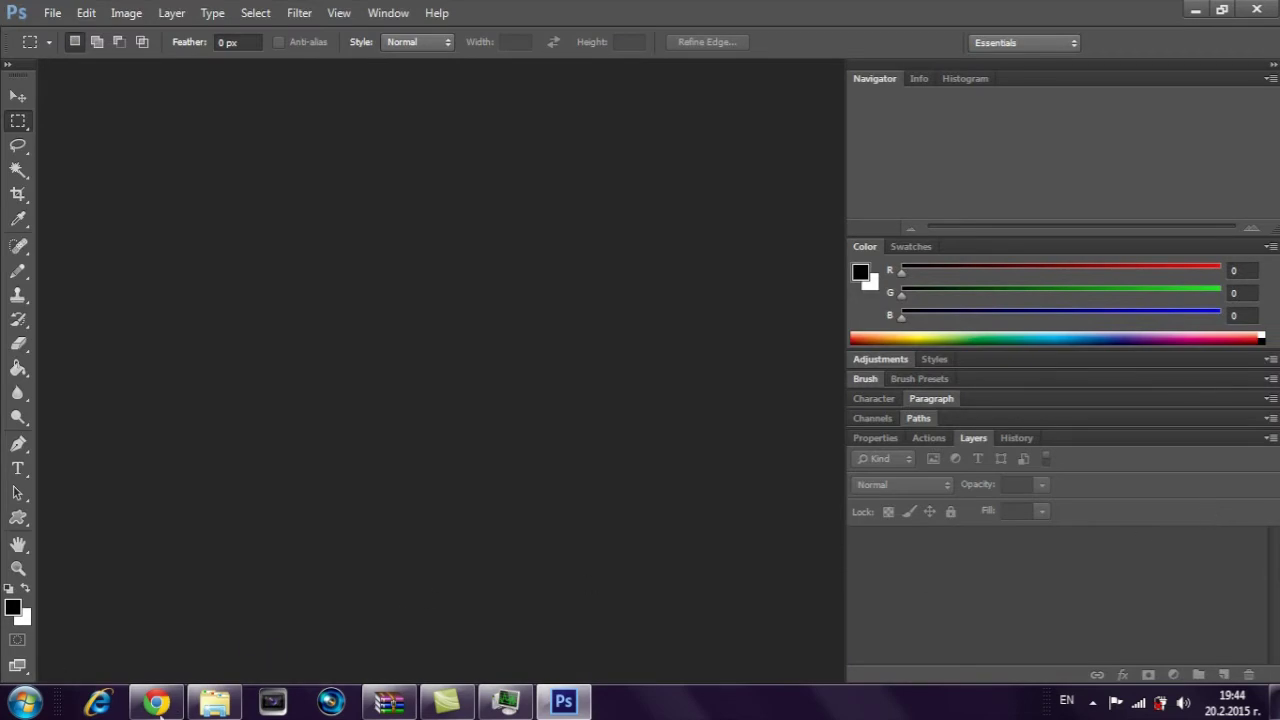
key("alt+Tab")
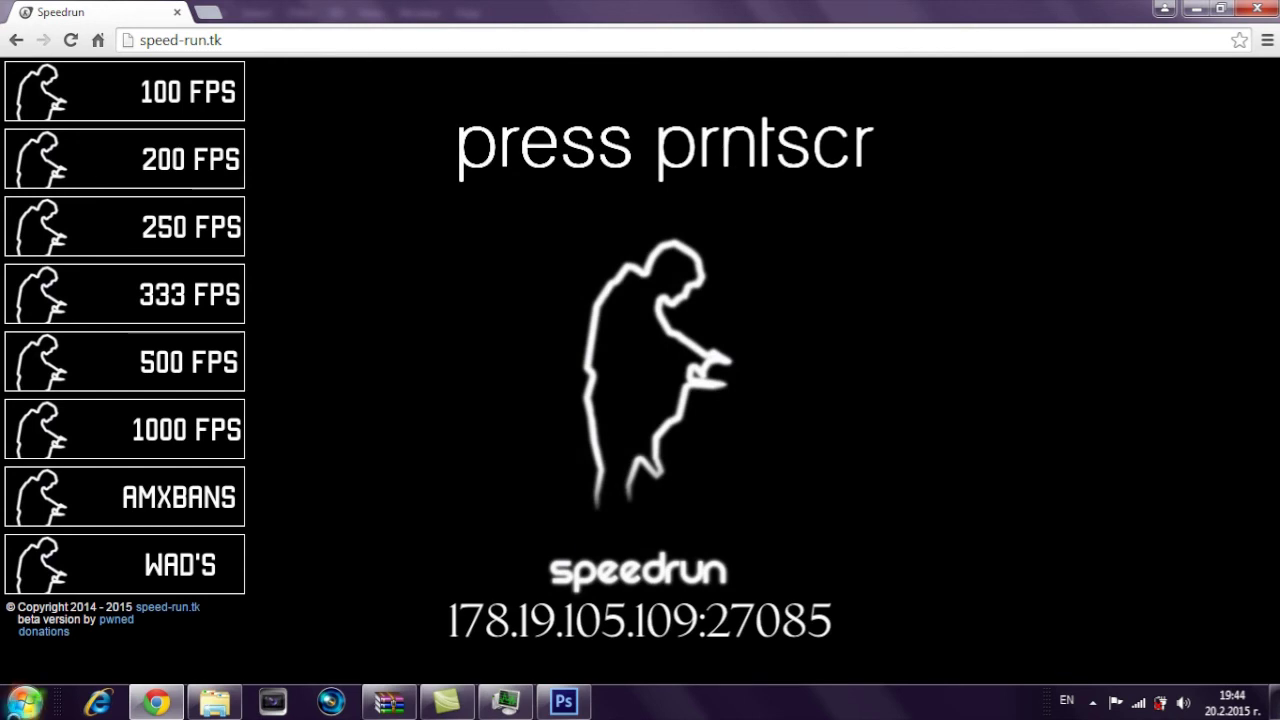
Capture a screenshot of the web page, paste it into a blank Paint image and show it at 50% zoom.
key("super")
key("Escape")
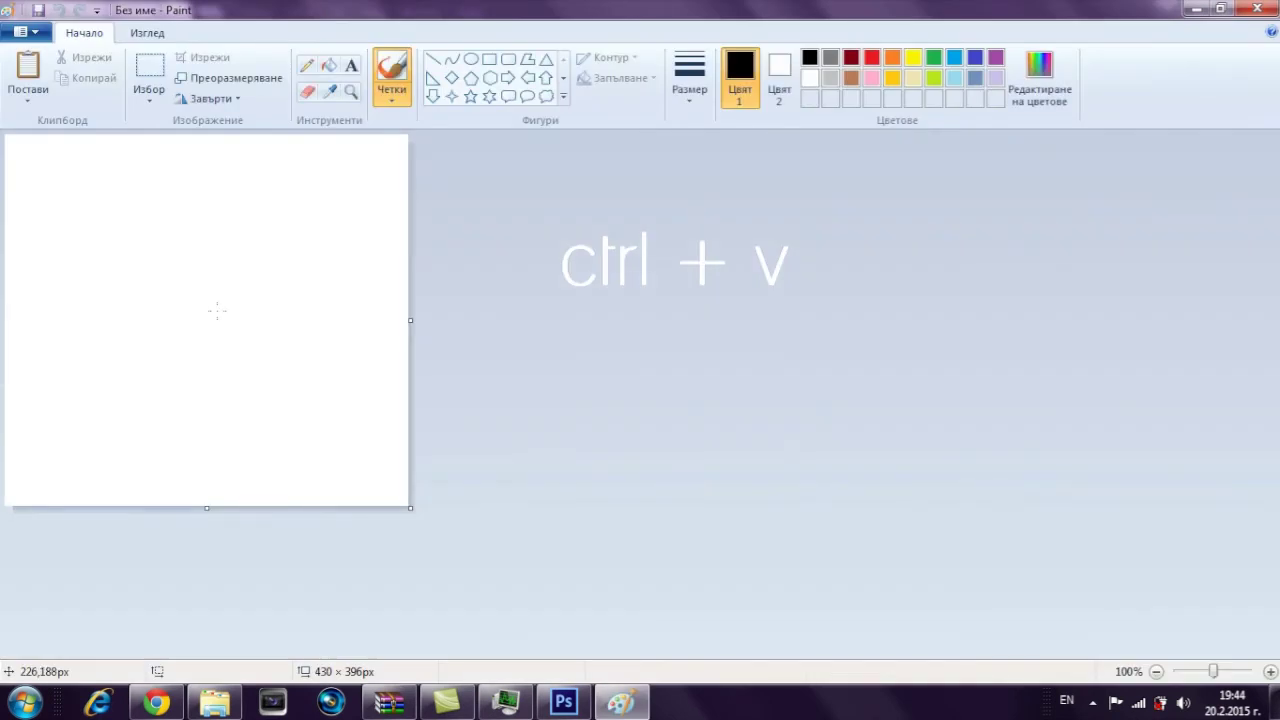
key("ctrl+v")
left_click(1156, 671)
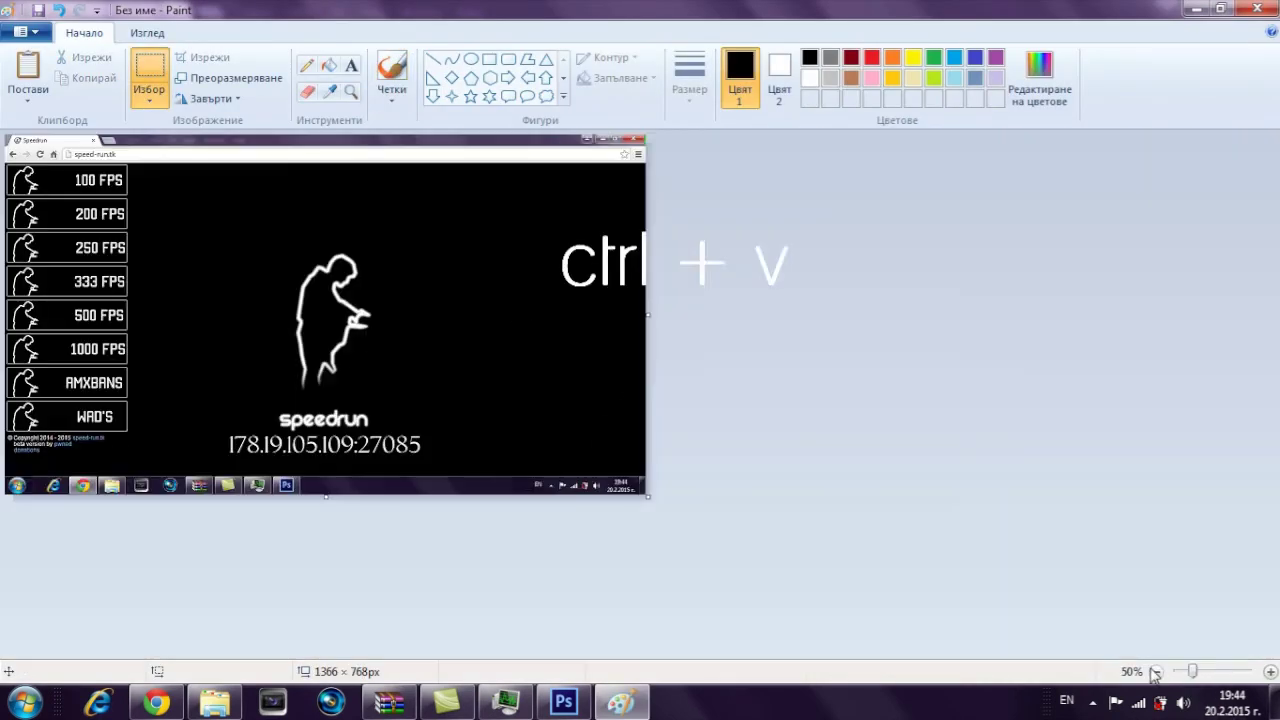
Move the figure and speedrun lettering to the image's upper-left corner and shrink the canvas to about 520 × 474 px.
left_click(145, 68)
left_click_drag(195, 199, 492, 432)
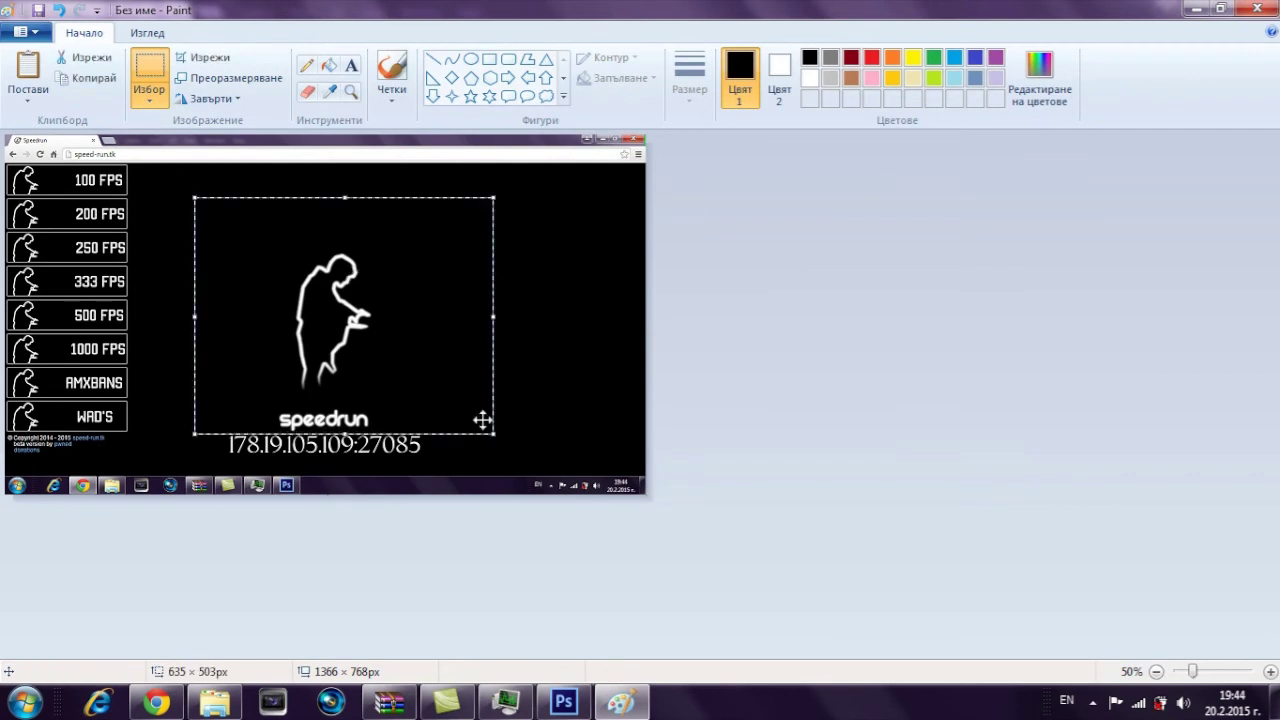
left_click_drag(409, 363, 180, 289)
left_click(686, 479)
left_click_drag(650, 495, 250, 358)
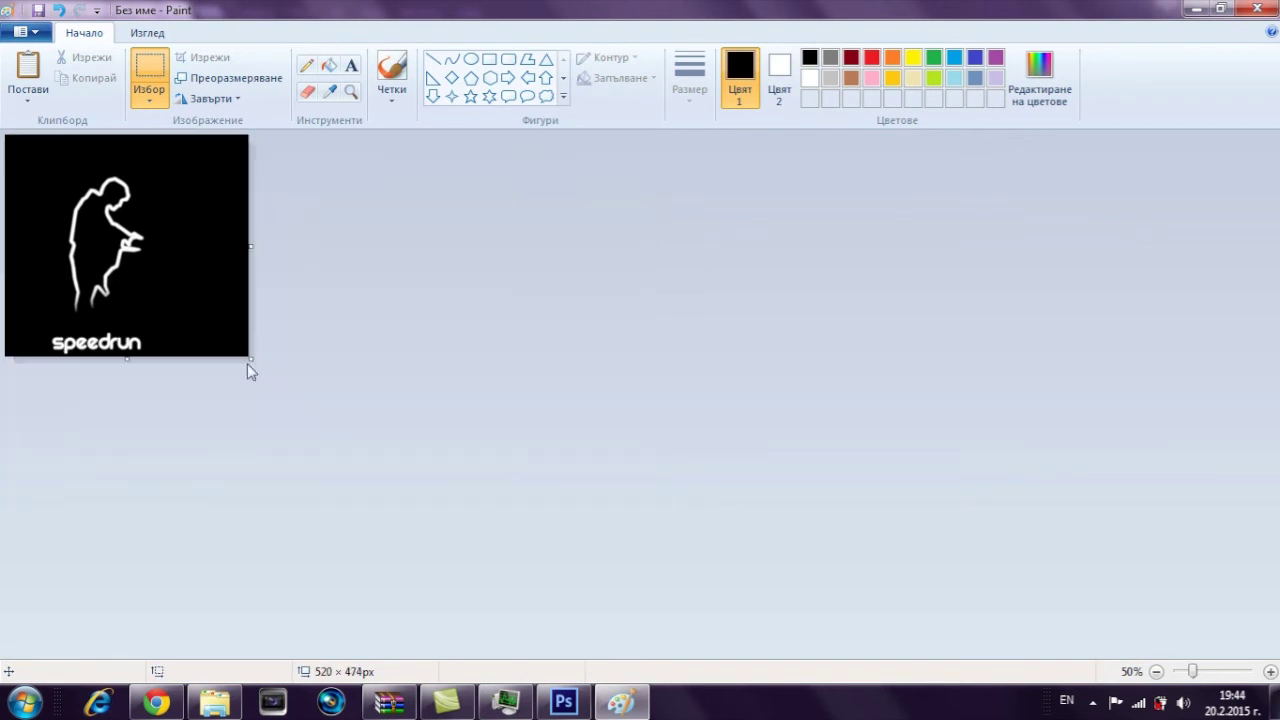
Save the cropped logo on the desktop as 232312.png, and close Paint and the browser.
left_click(26, 32)
left_click(135, 200)
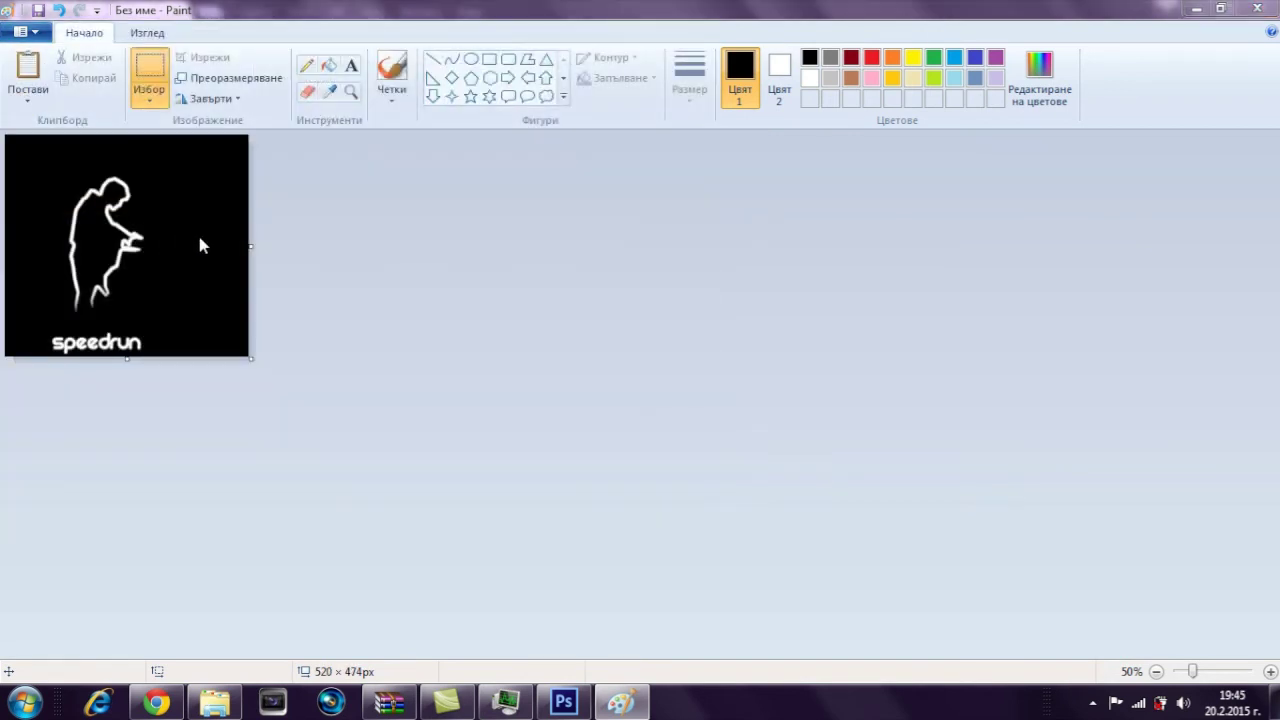
type("232312")
left_click(479, 442)
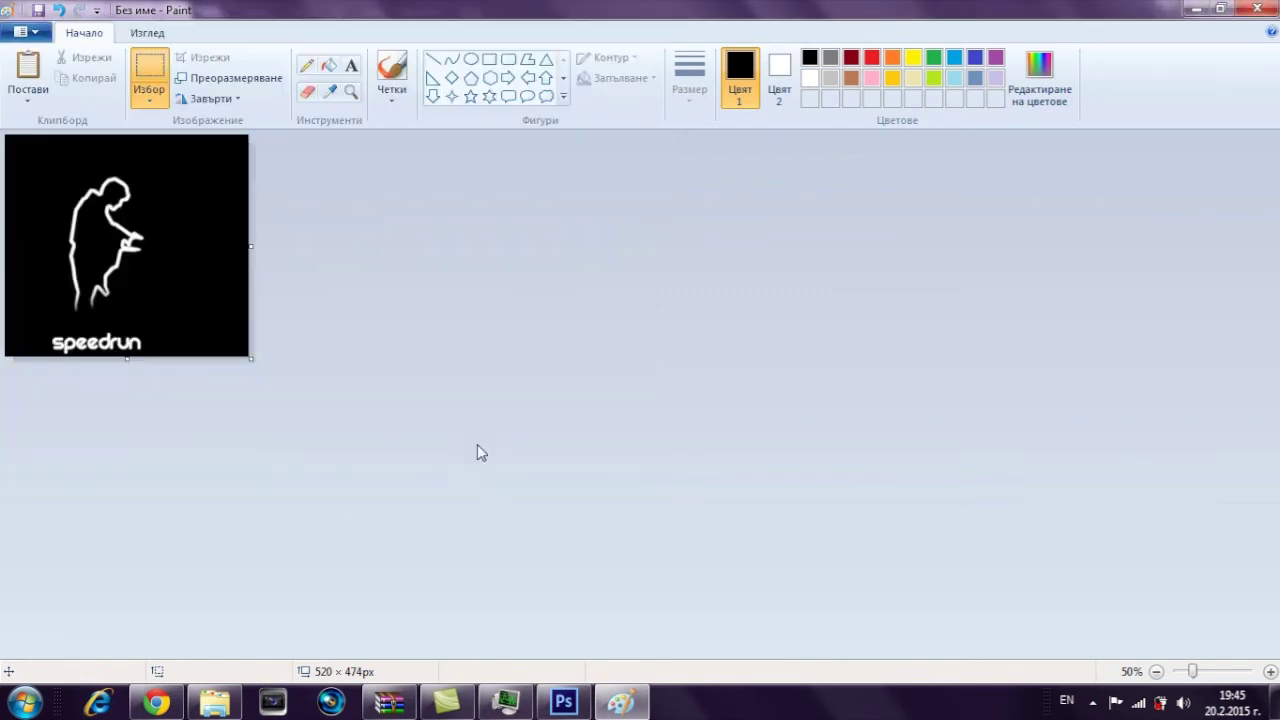
left_click(1262, 8)
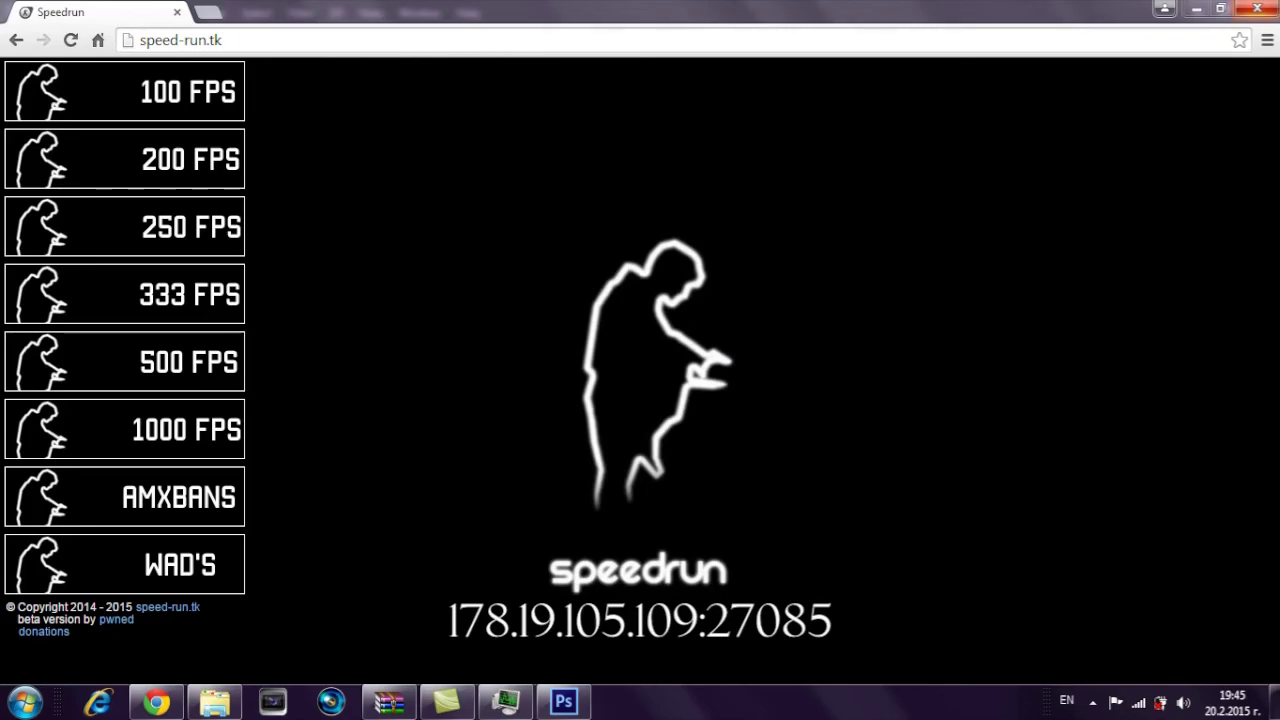
left_click(1252, 8)
Open 123.bmp from the desktop in Photoshop, enlarge its document window and convert the image to RGB Color mode.
left_click(1274, 702)
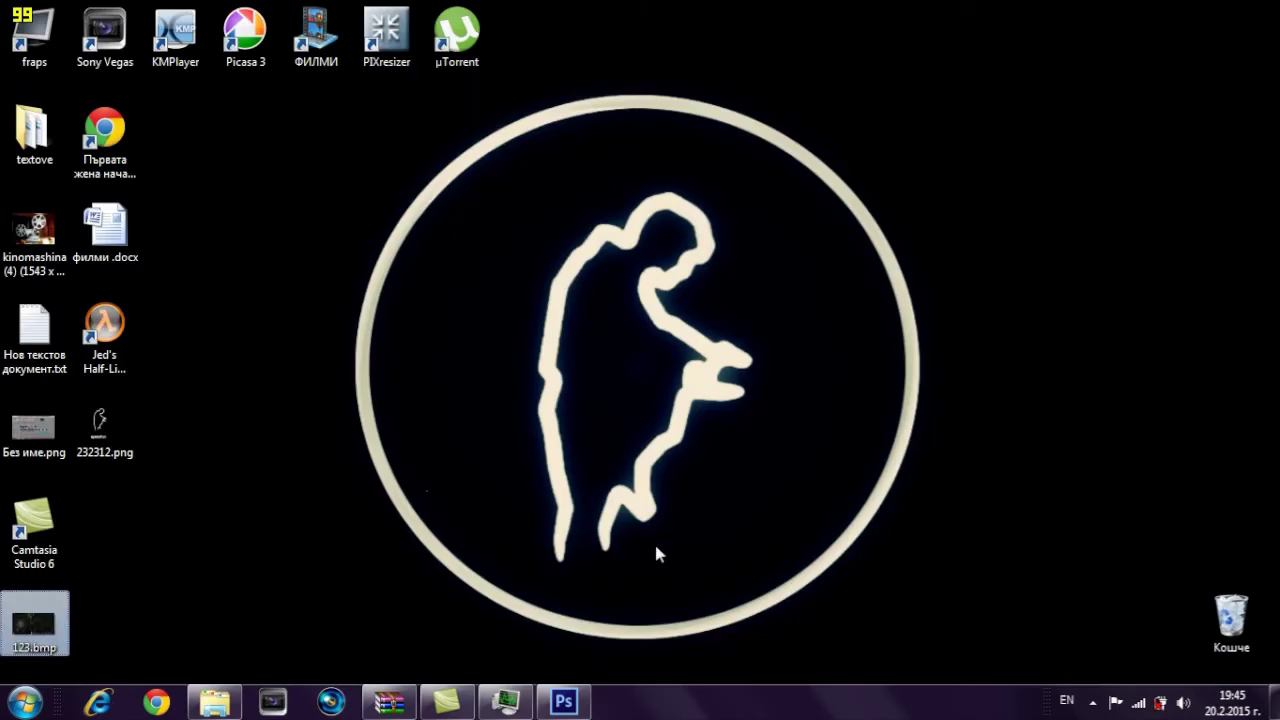
left_click_drag(18, 622, 360, 363)
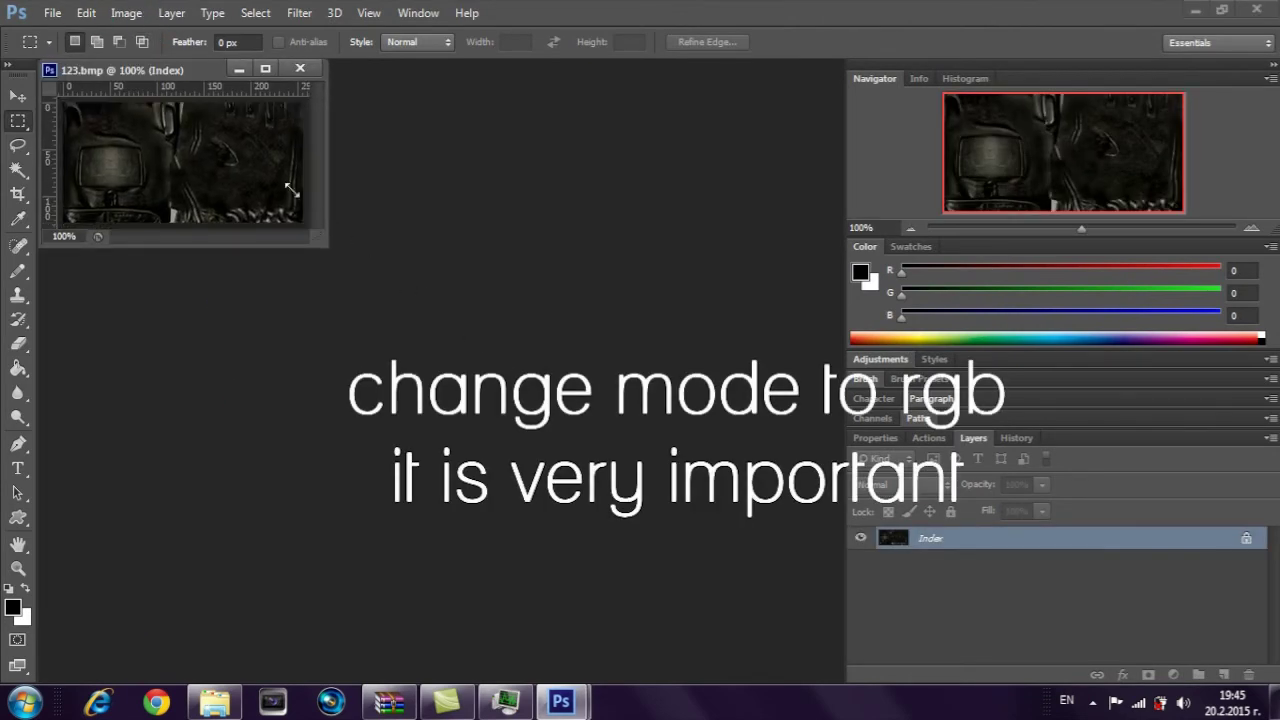
left_click_drag(290, 190, 510, 345)
left_click(126, 12)
mouse_move(297, 44)
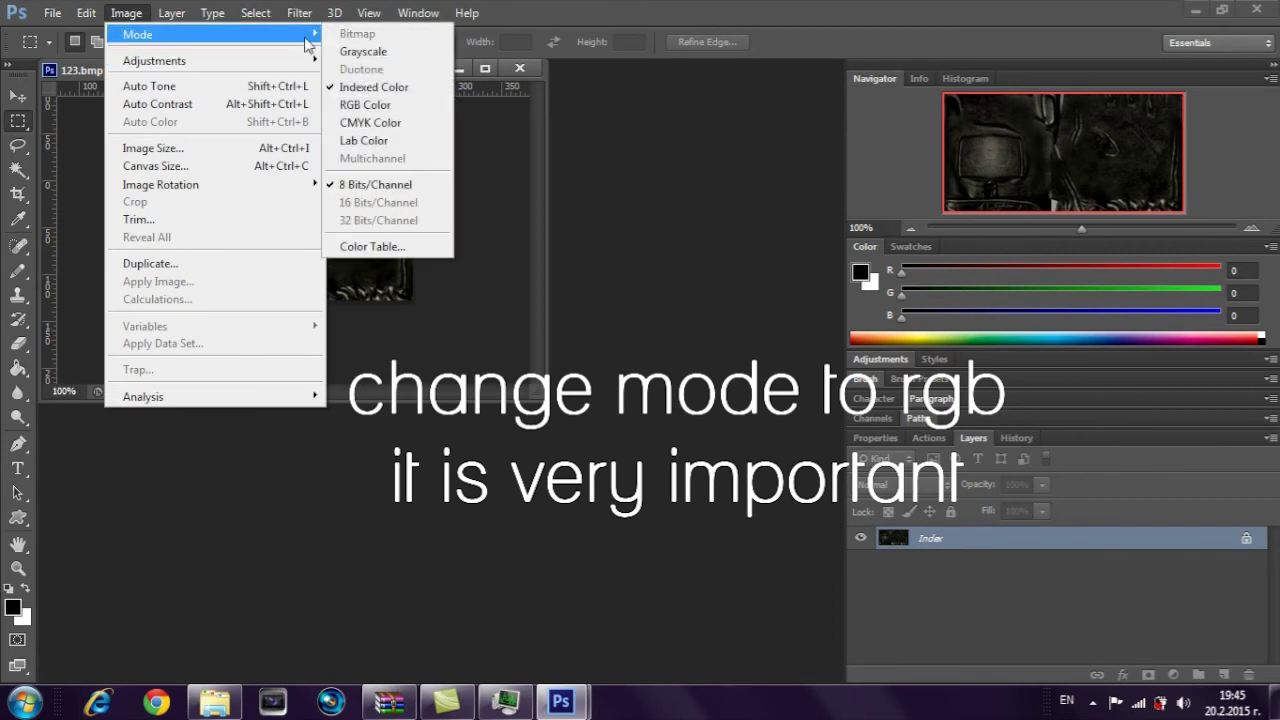
left_click(390, 110)
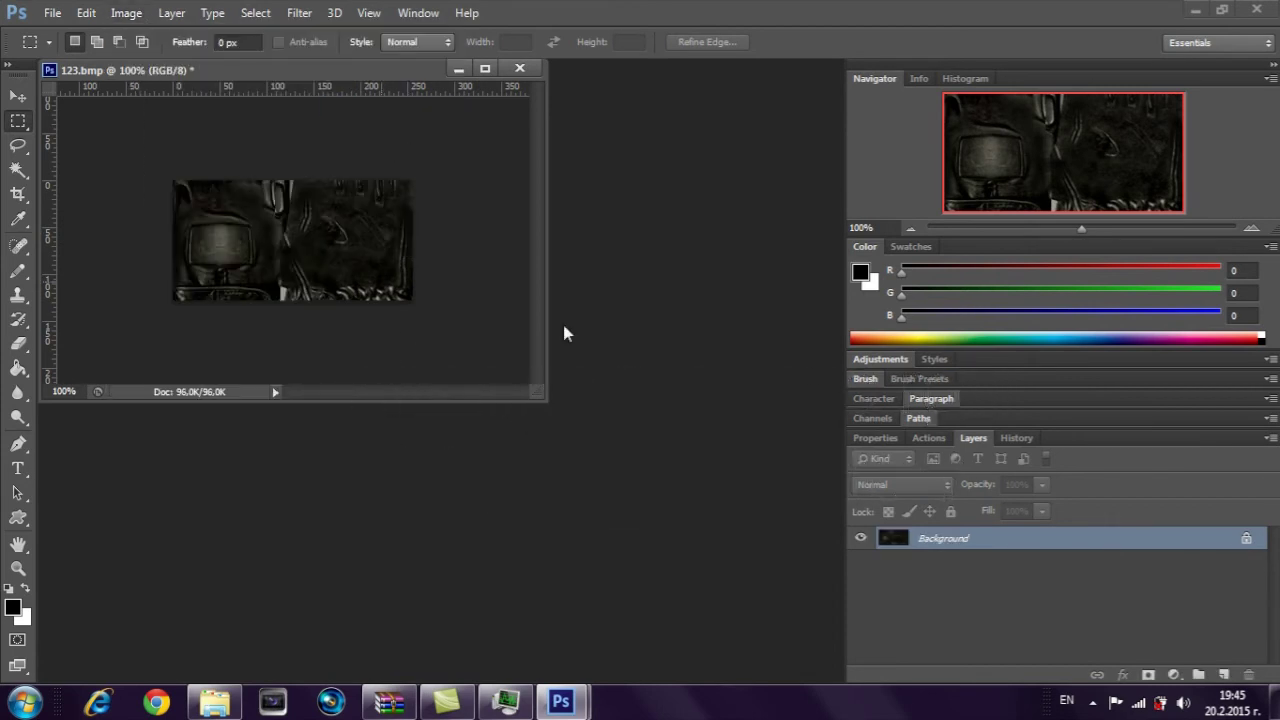
Place 232312.png from the desktop into the 123.bmp document, centred at its default size, and commit the placement.
left_click(561, 701)
left_click_drag(105, 425, 290, 261)
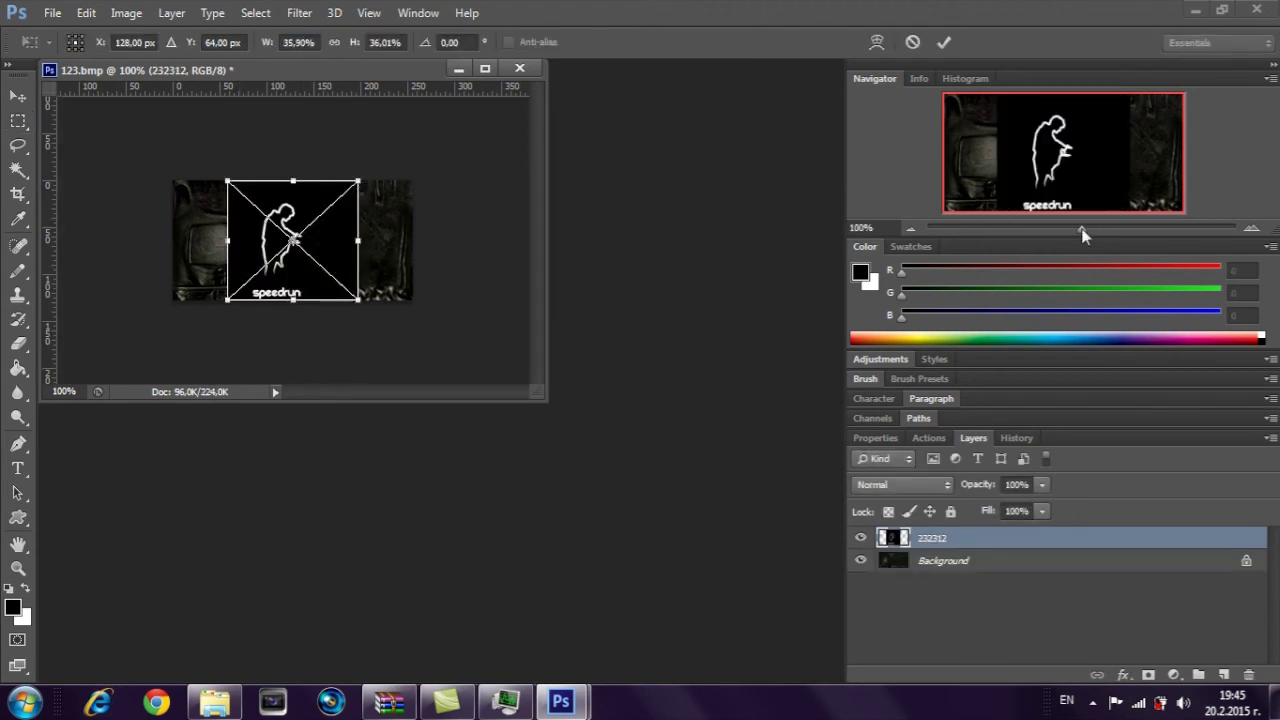
left_click_drag(1083, 233, 1102, 231)
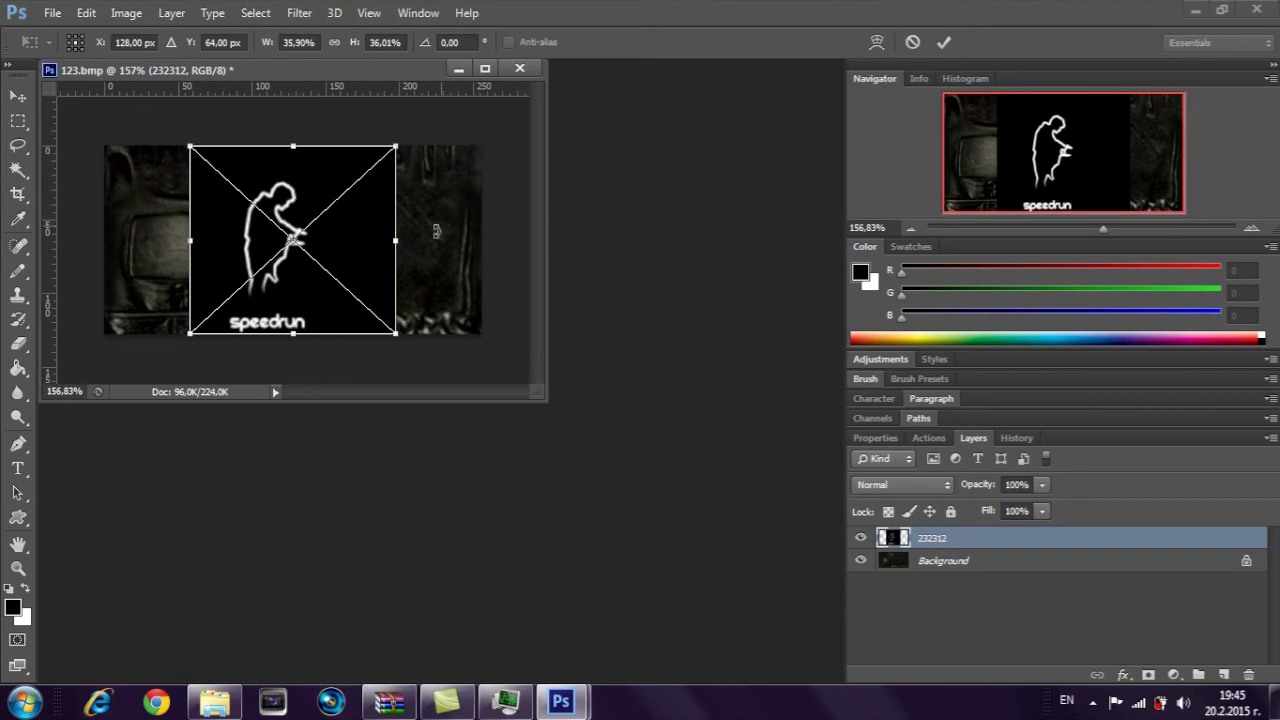
left_click(18, 97)
left_click(530, 277)
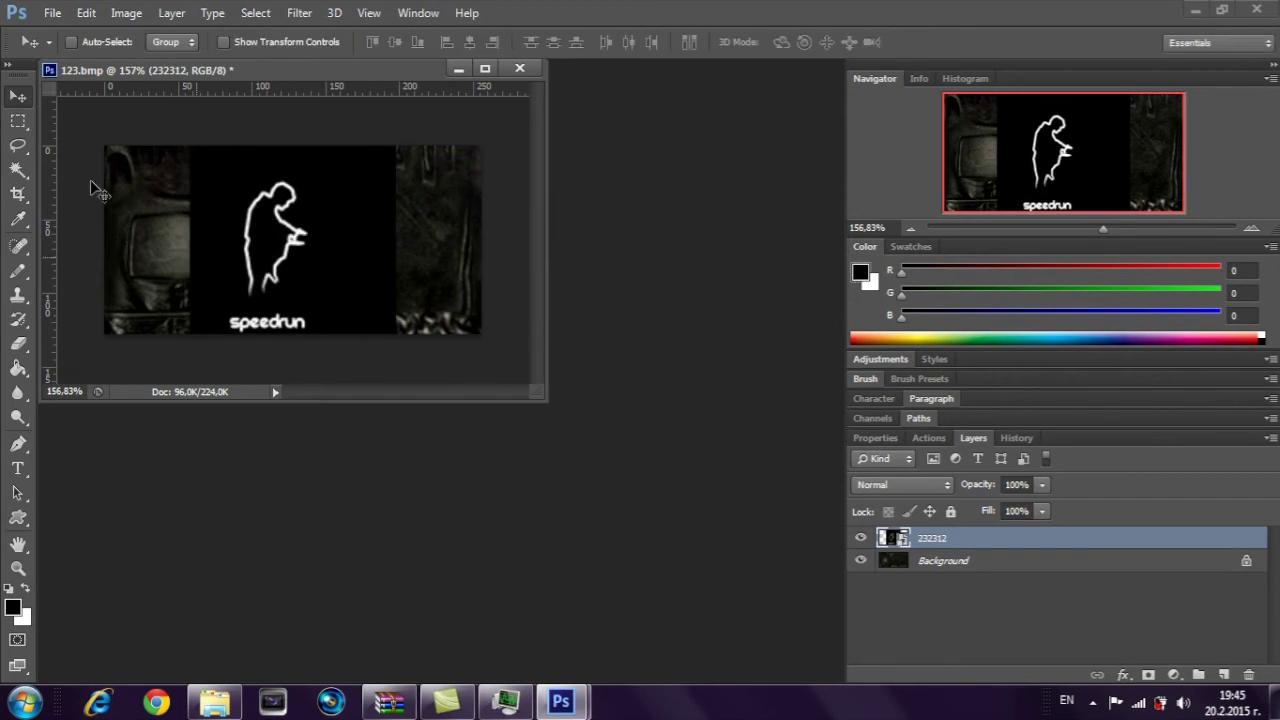
Rasterize the 232312 layer, delete a rectangular selection covering the figure above the speedrun lettering, and deselect.
left_click(18, 121)
left_click_drag(165, 149, 447, 313)
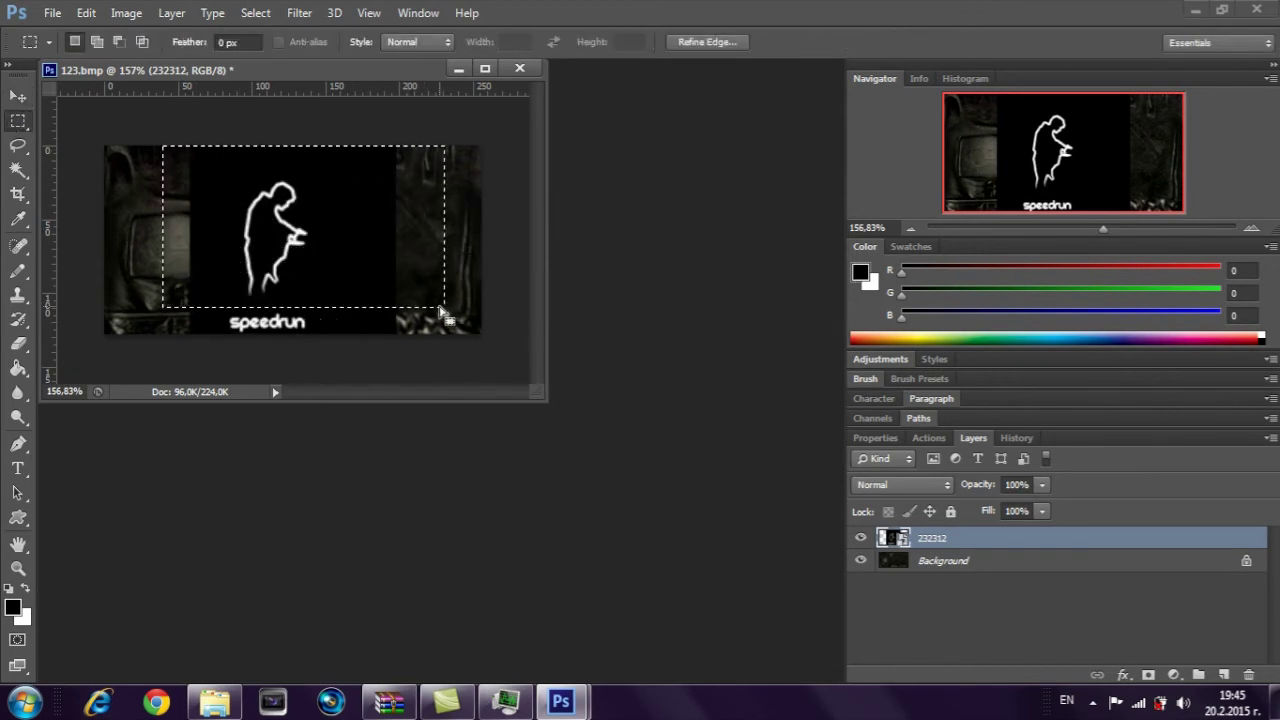
key("Delete")
left_click(612, 283)
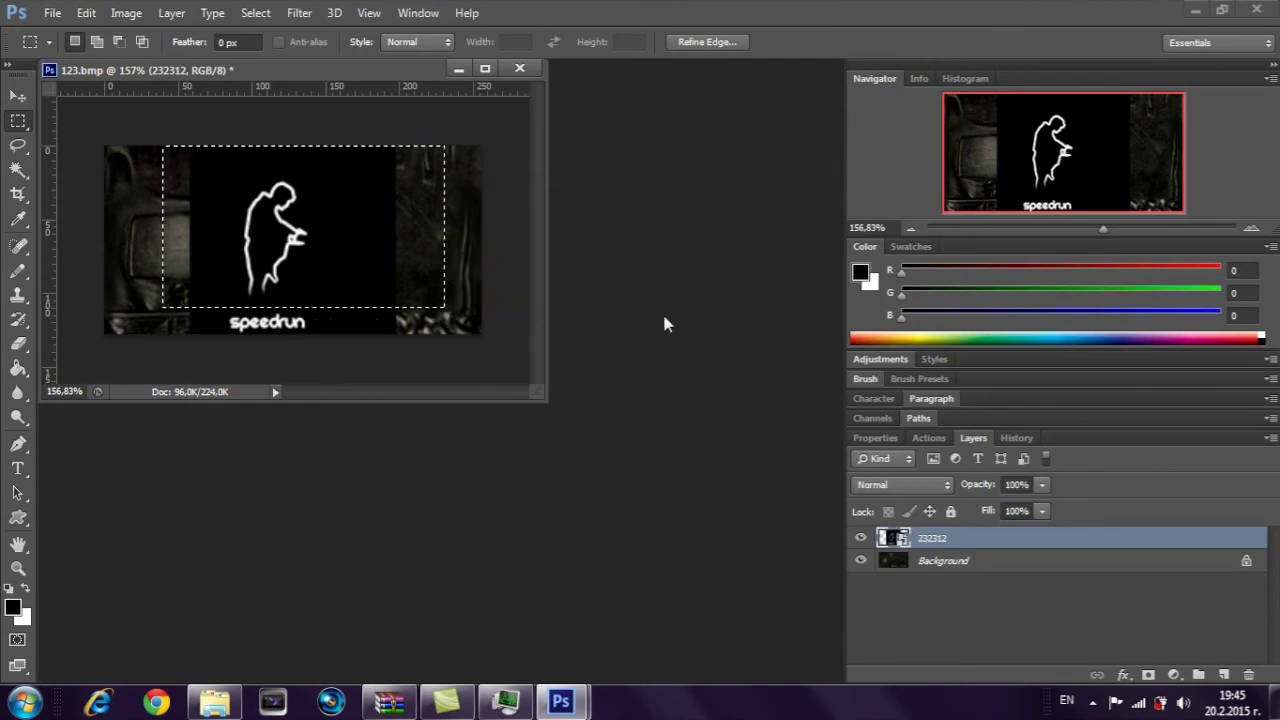
right_click(976, 545)
left_click(636, 278)
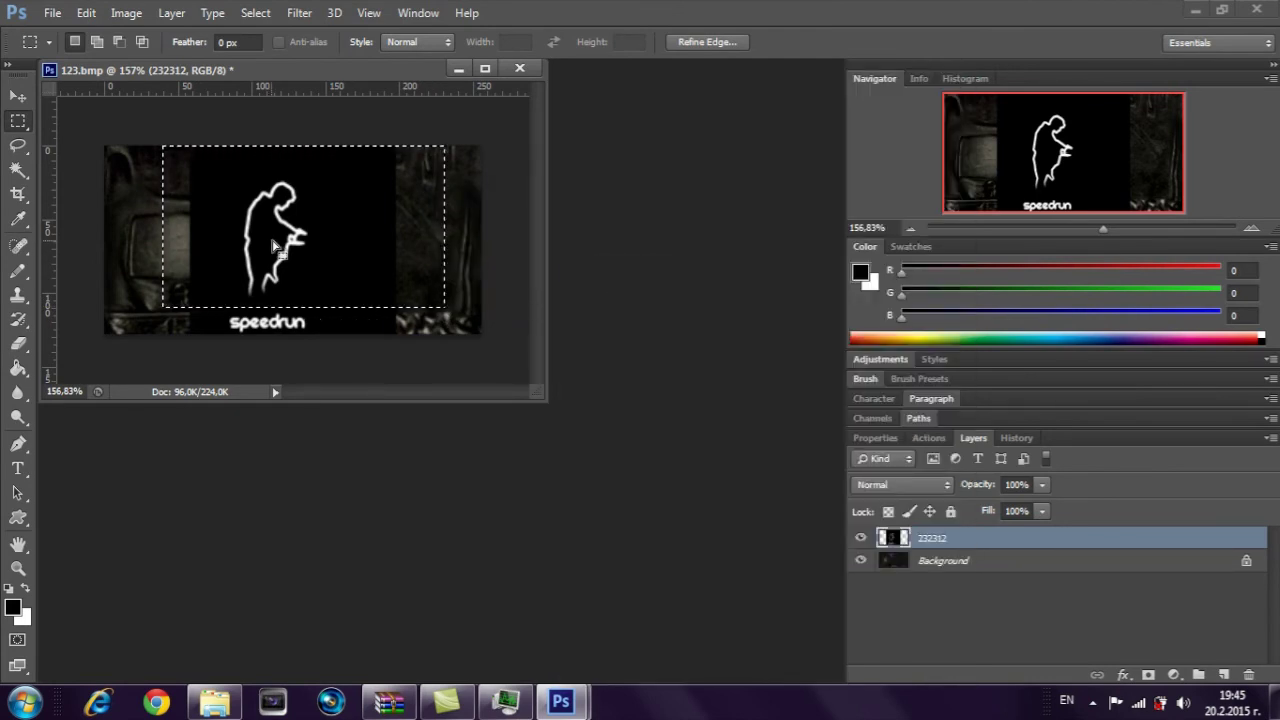
key("Delete")
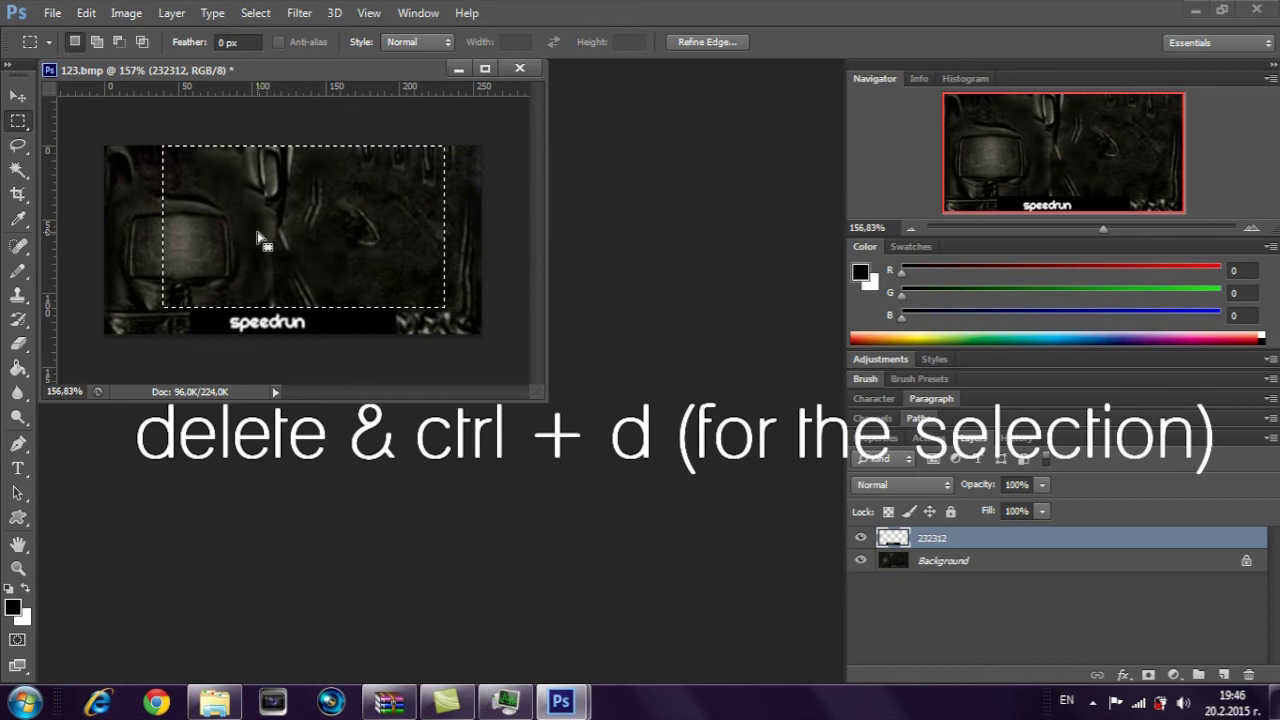
left_click(18, 95)
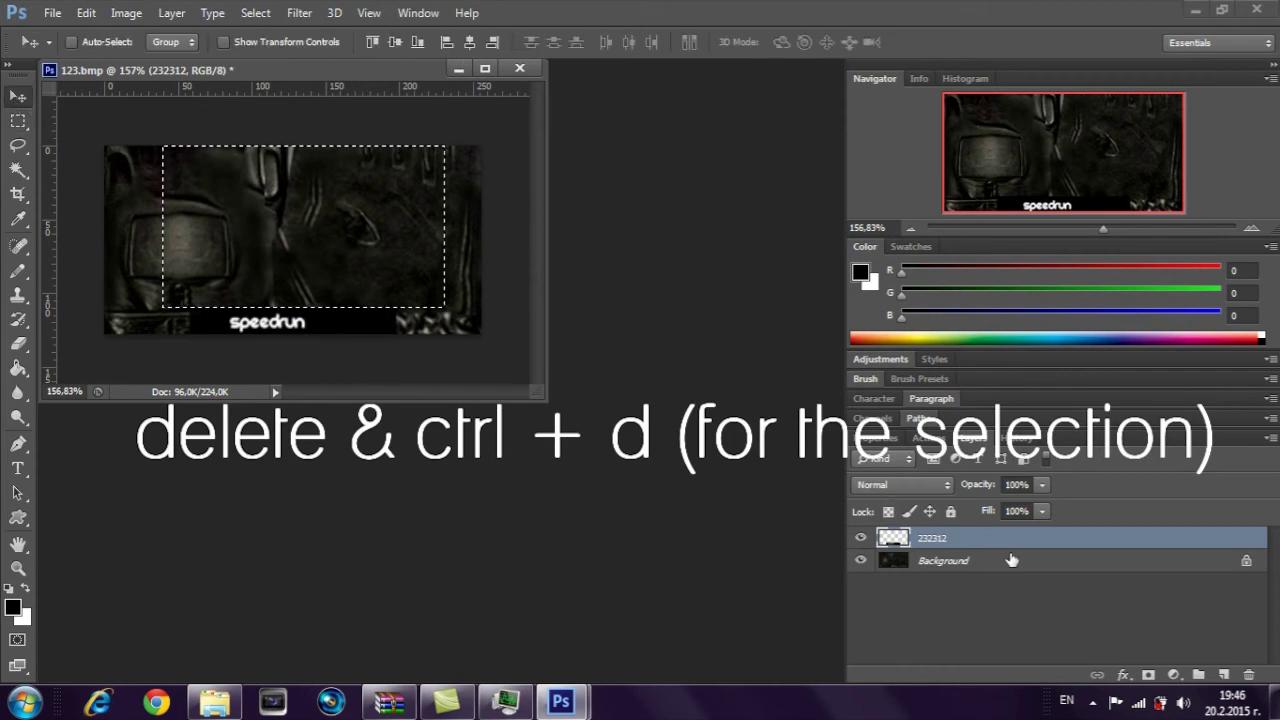
left_click(980, 564)
left_click(969, 548)
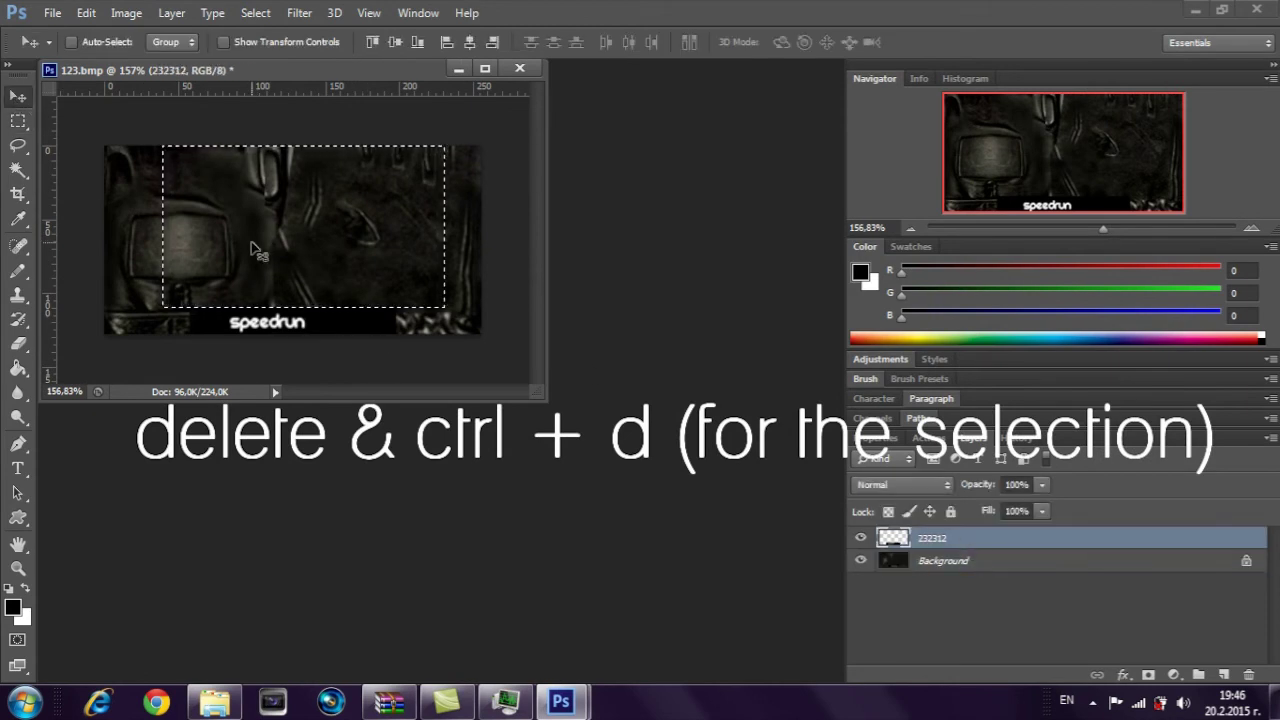
key("ctrl+d")
Move the speedrun strip over the light patch on the glove texture, centred at X 67 px, Y 69 px, and apply the transform.
left_click_drag(340, 330, 243, 300)
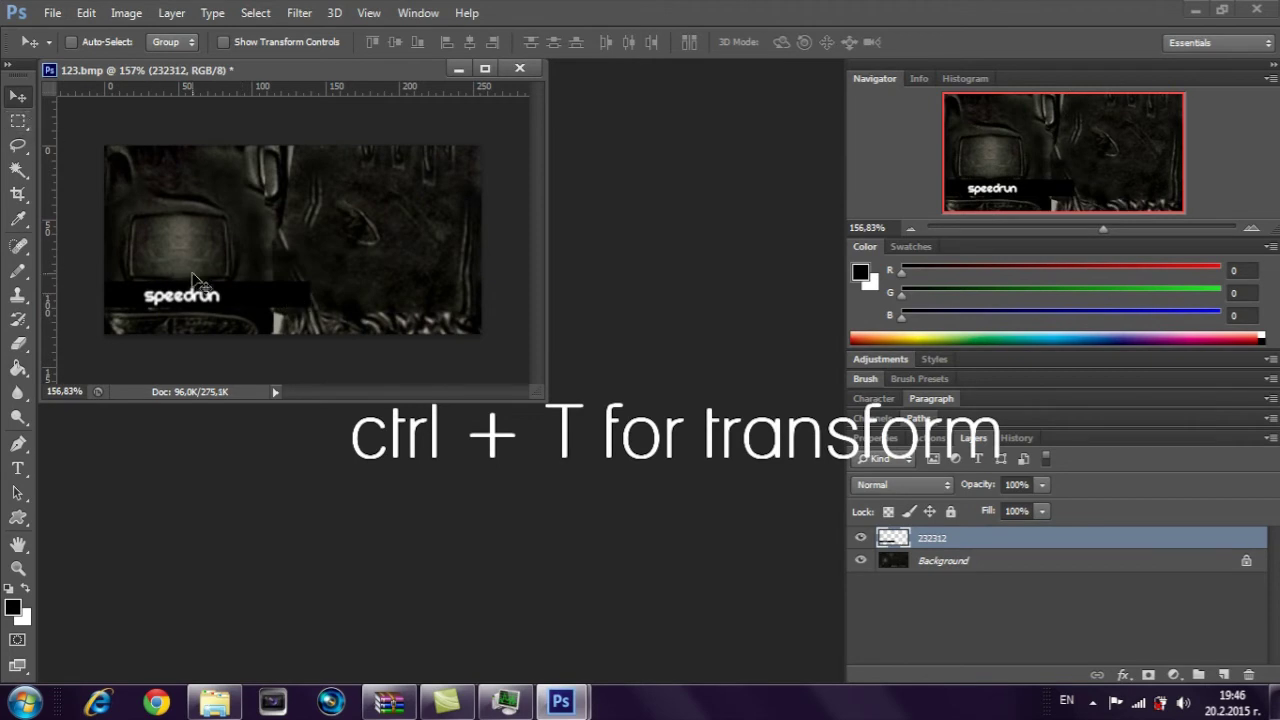
key("ctrl+t")
left_click_drag(218, 297, 228, 252)
left_click_drag(1105, 230, 1121, 230)
left_click_drag(550, 396, 781, 630)
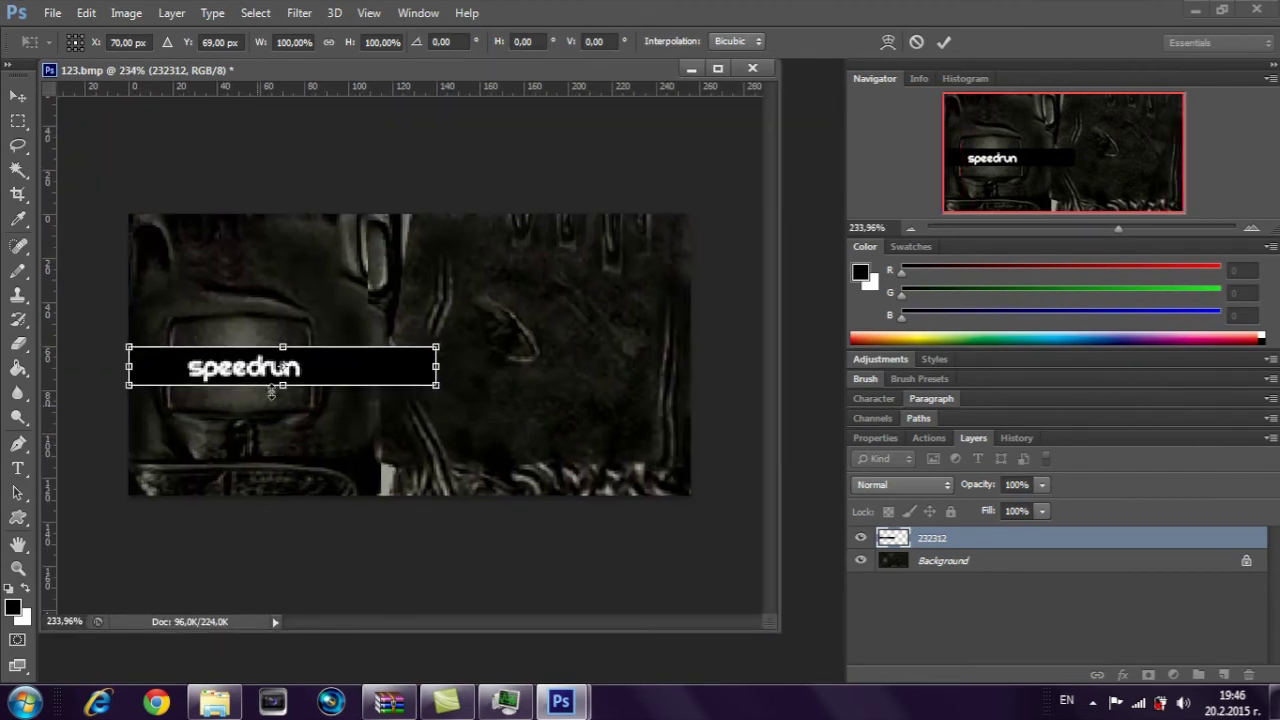
left_click_drag(350, 373, 341, 373)
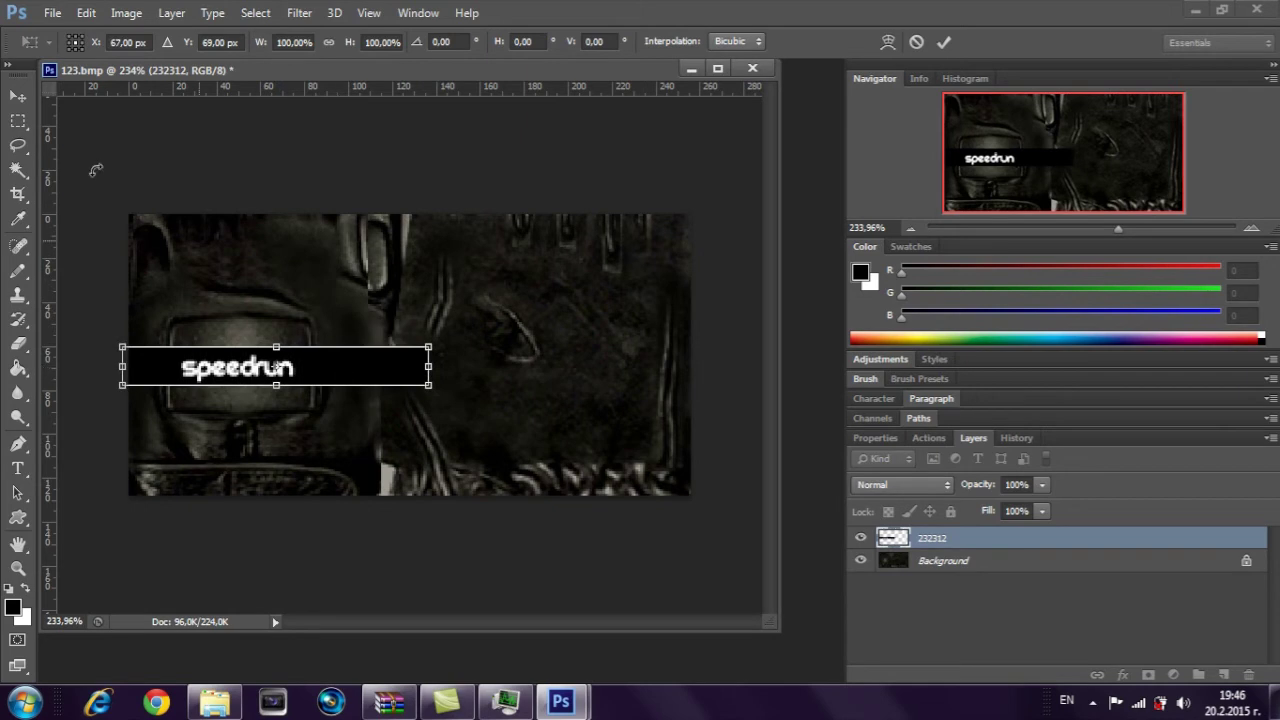
left_click(18, 96)
left_click(548, 278)
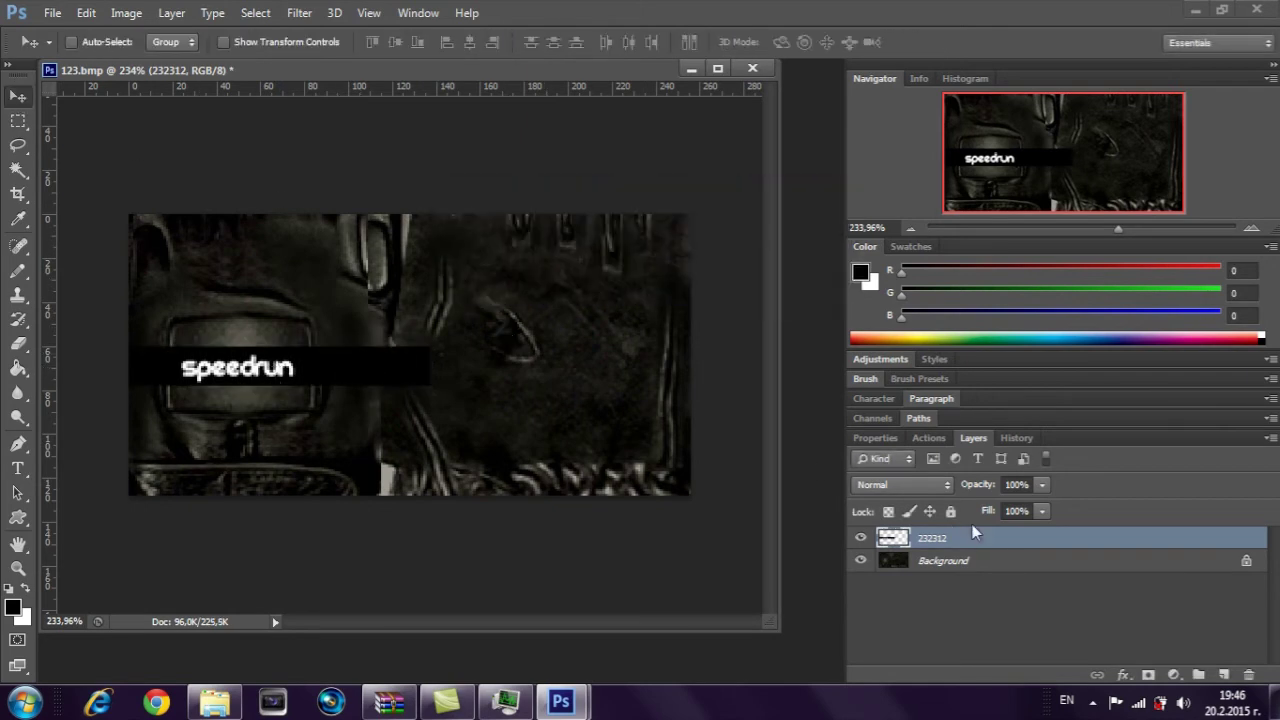
Set the 232312 layer's blending mode to Screen and convert the image to Indexed Color, flattening the layers.
left_click(900, 484)
left_click(901, 160)
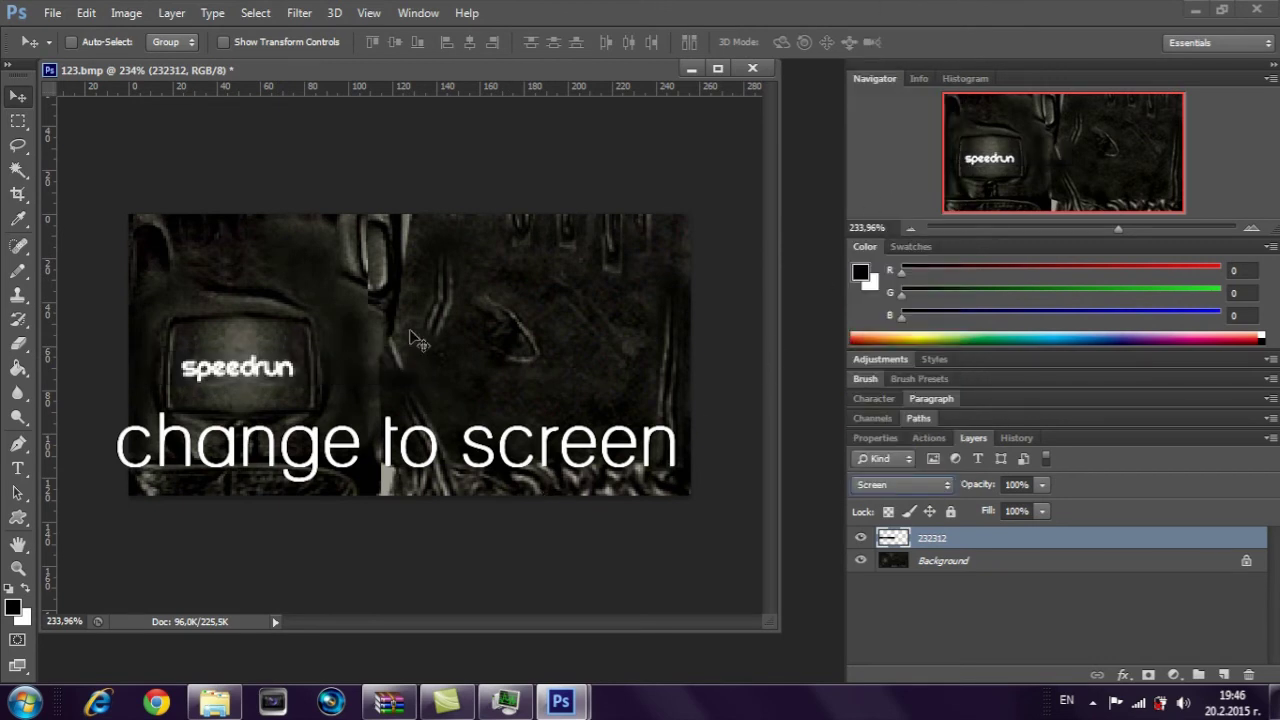
left_click(51, 14)
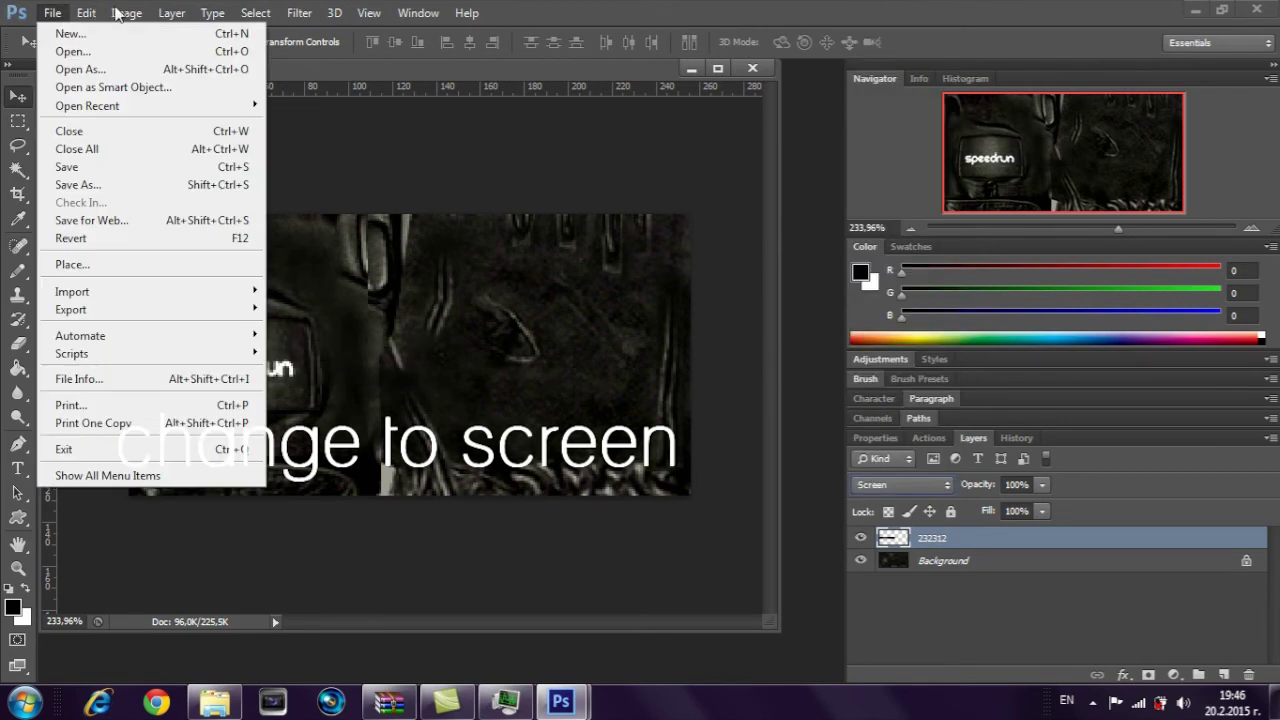
mouse_move(120, 13)
mouse_move(265, 35)
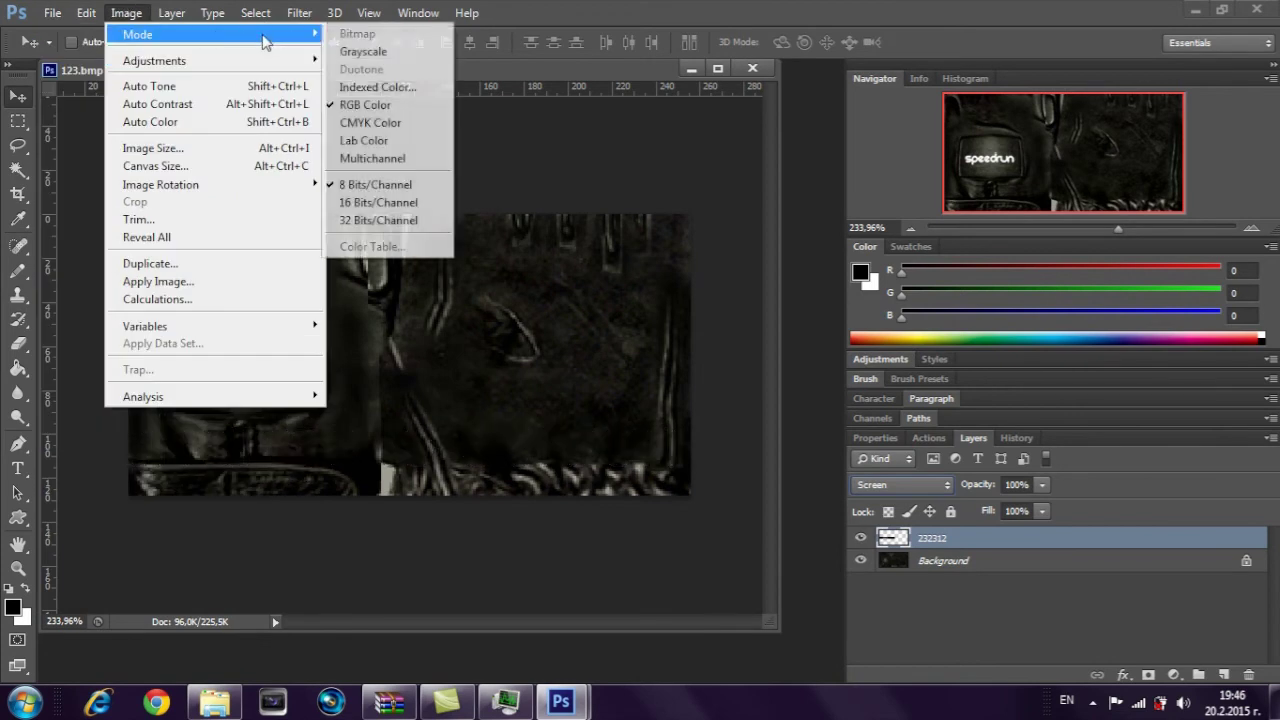
left_click(412, 89)
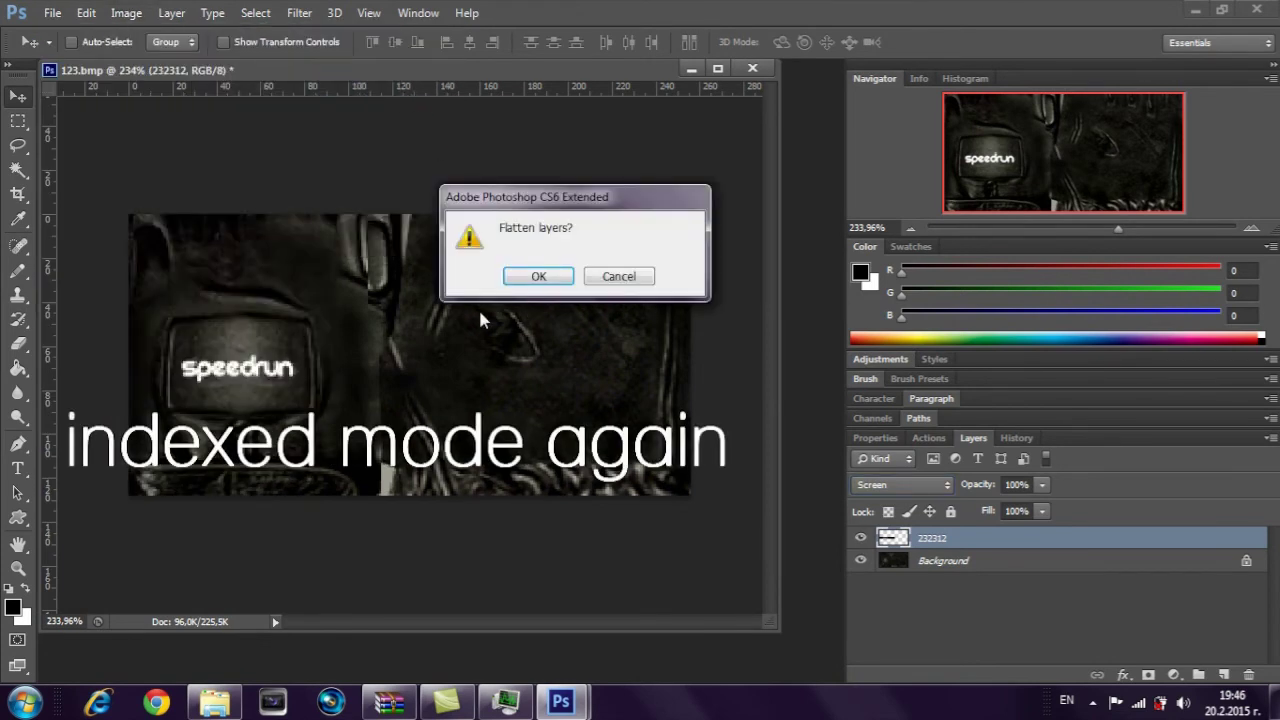
left_click(538, 276)
left_click(759, 185)
key("v")
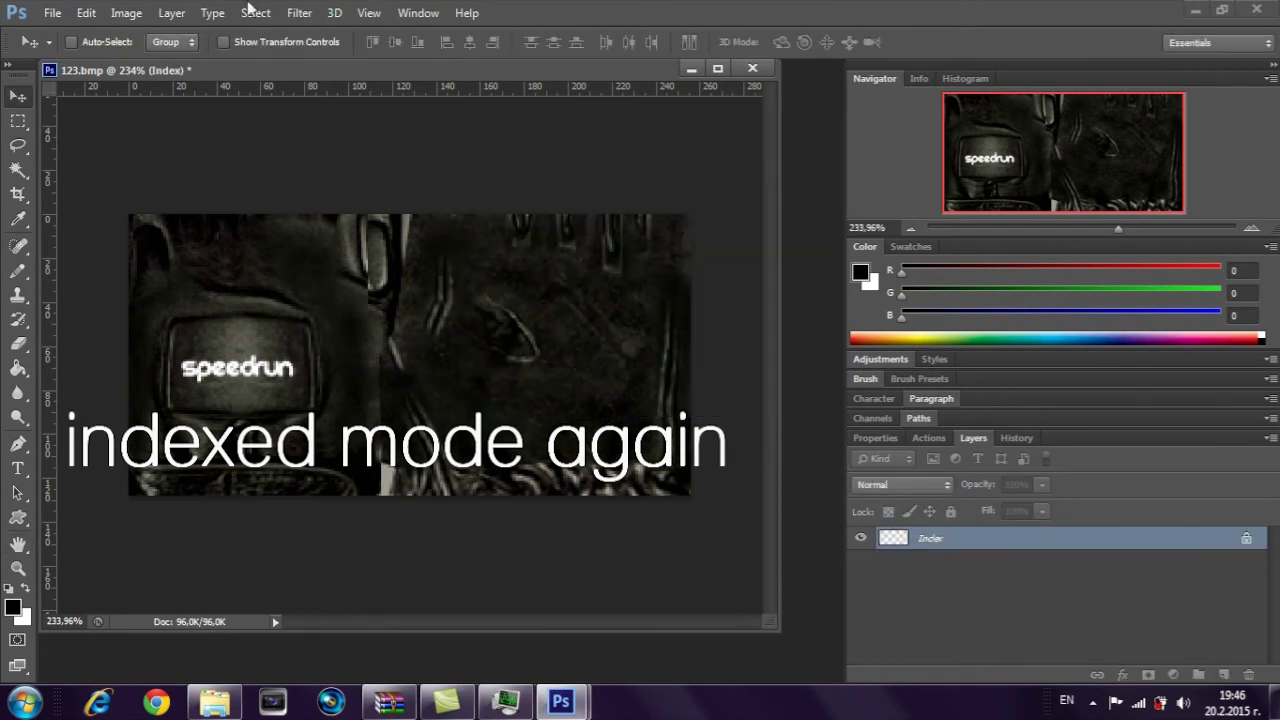
Save the image to the desktop as reaead in BMP format, Windows file format at 8 Bit depth, and close the document.
left_click(52, 13)
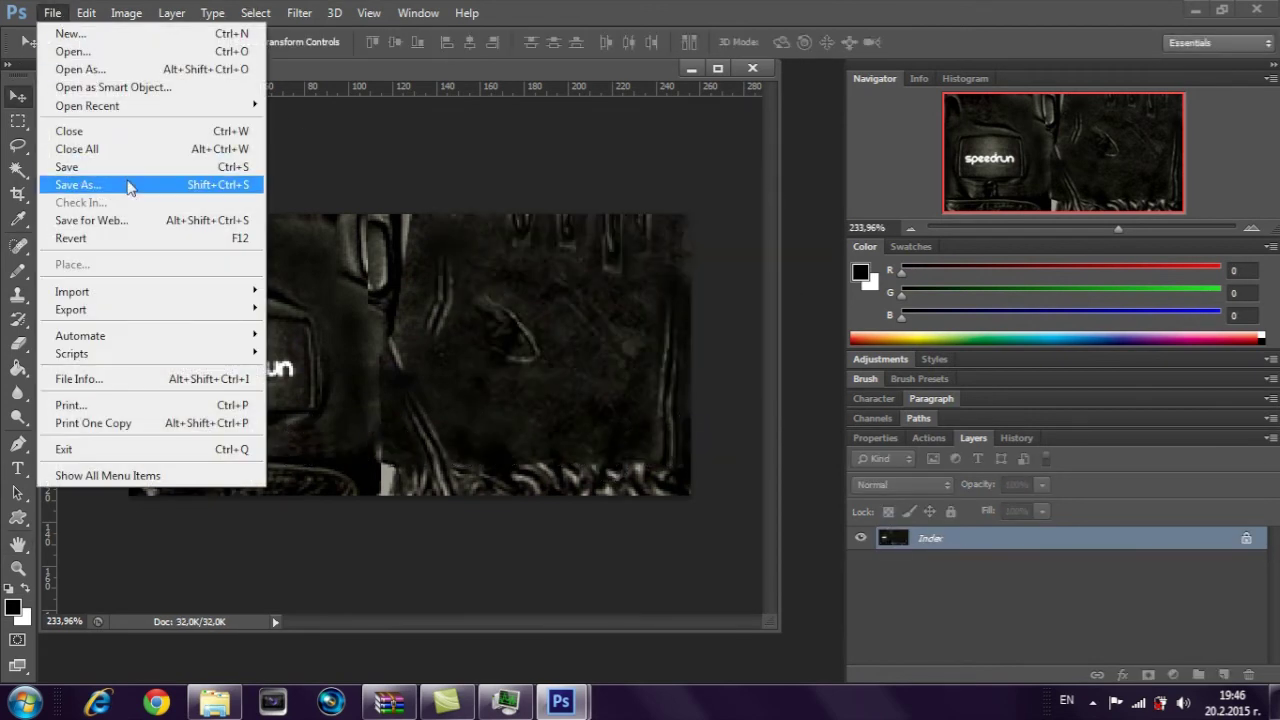
left_click(78, 185)
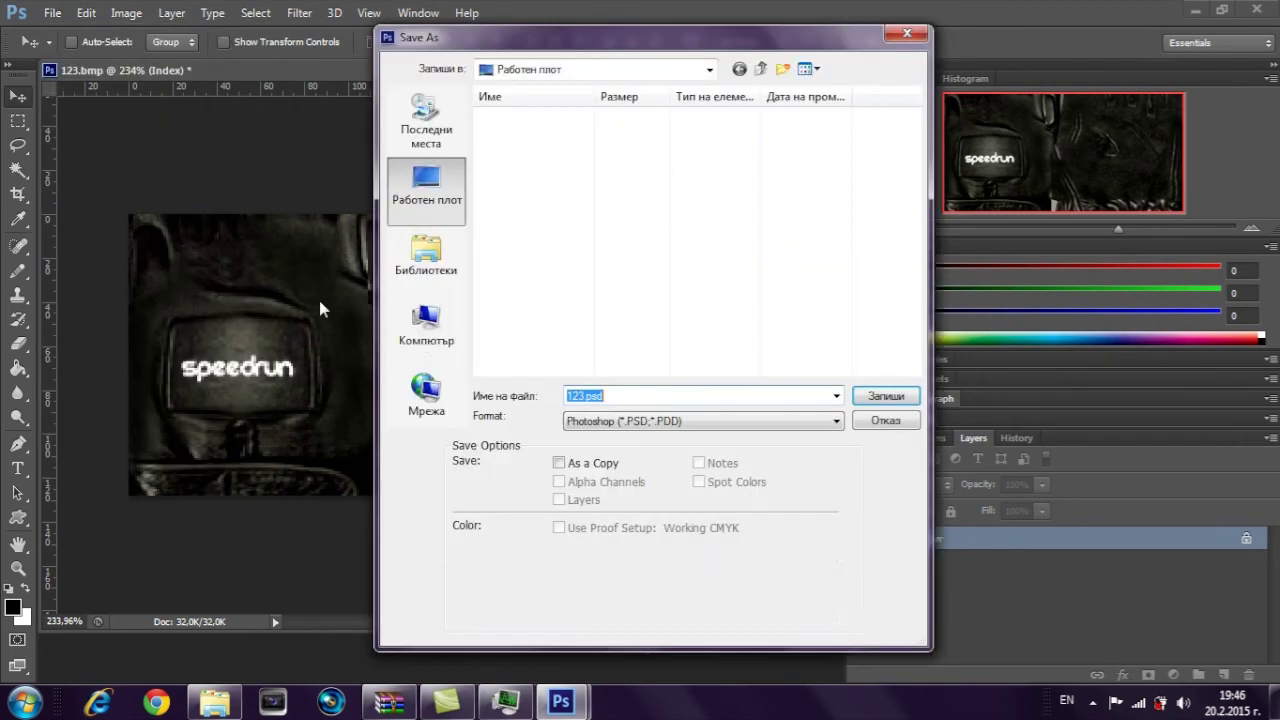
left_click(765, 428)
left_click(680, 459)
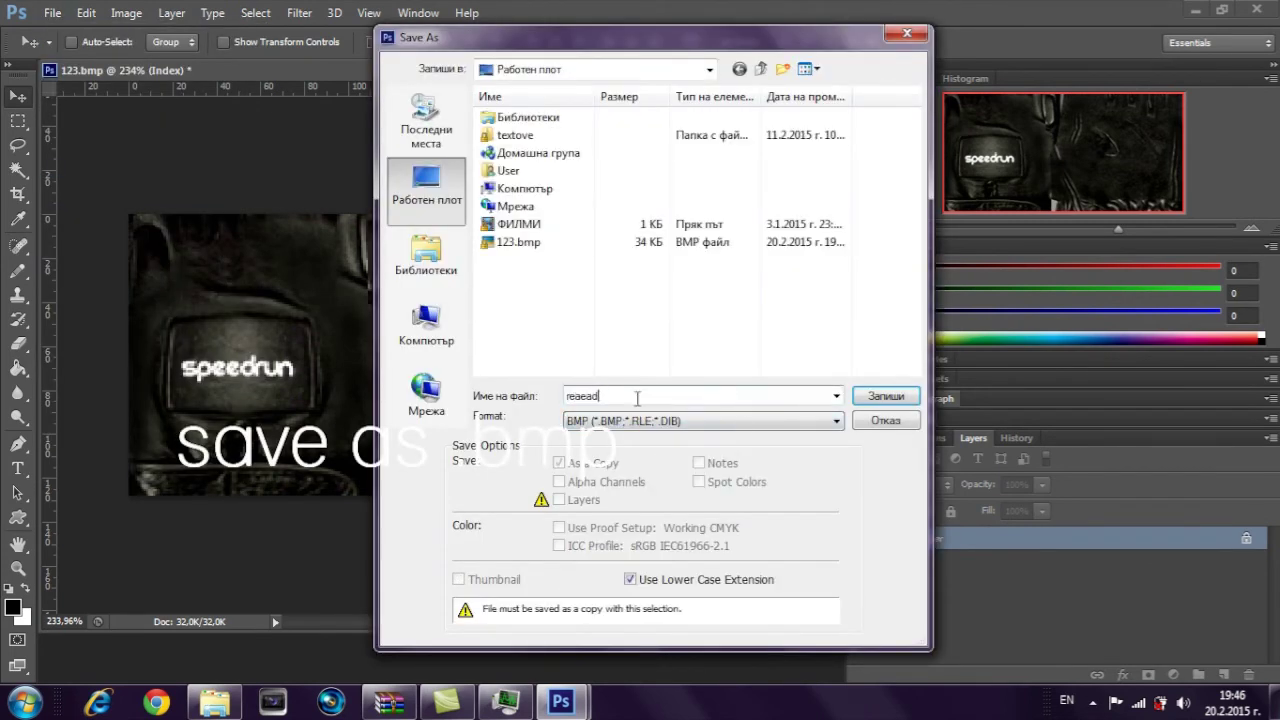
left_click(918, 397)
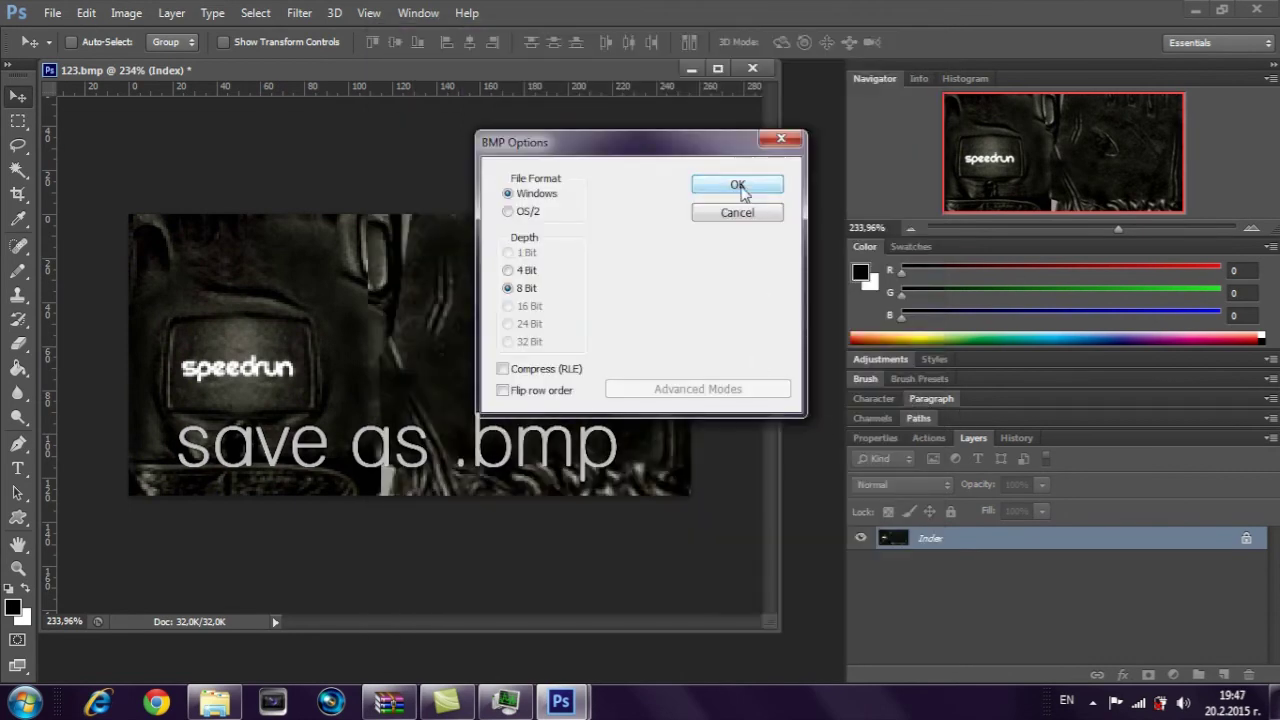
left_click(737, 192)
left_click(753, 69)
left_click(627, 277)
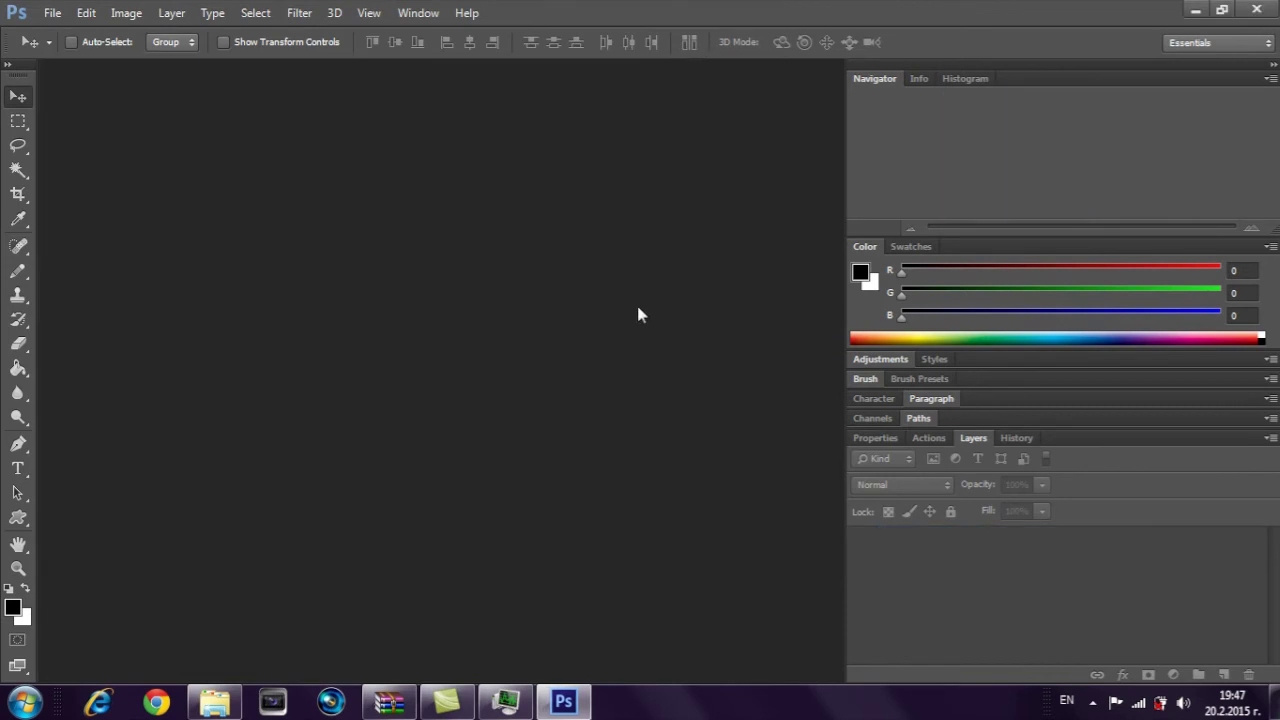
Switch to the file explorer and open the folder D:\Games\cs\cstrike\models.
left_click(1275, 702)
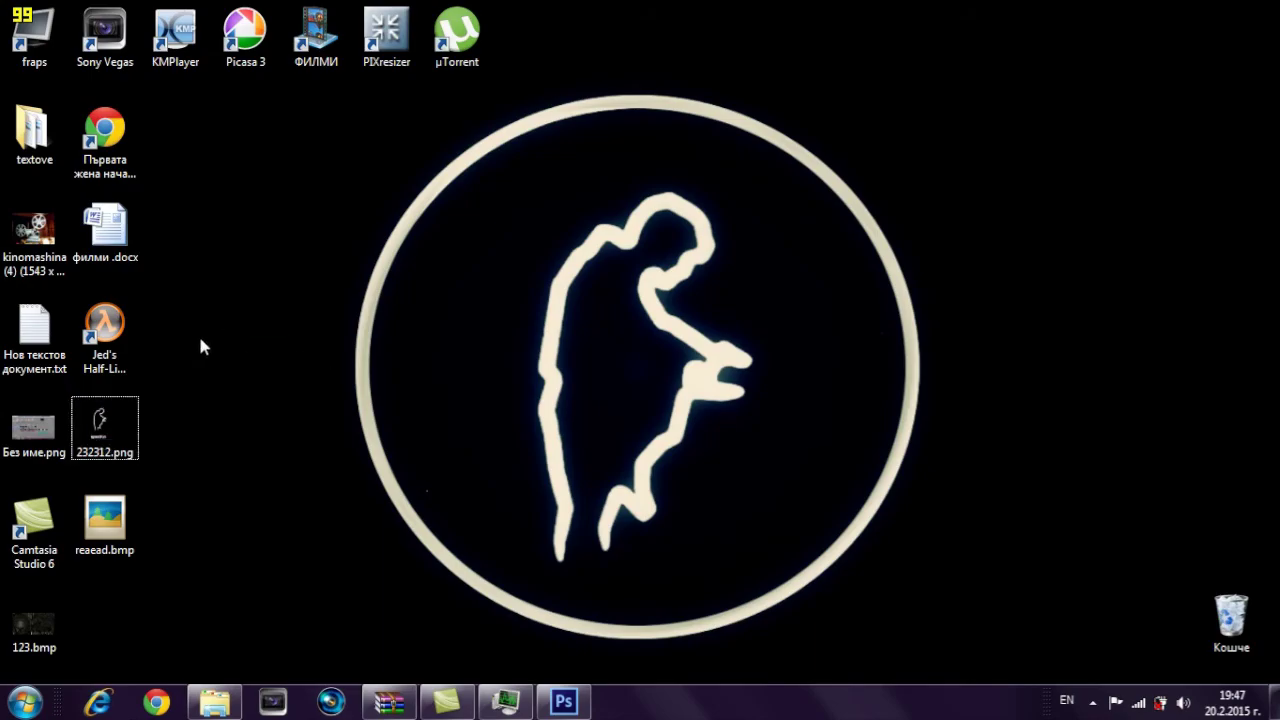
left_click(215, 702)
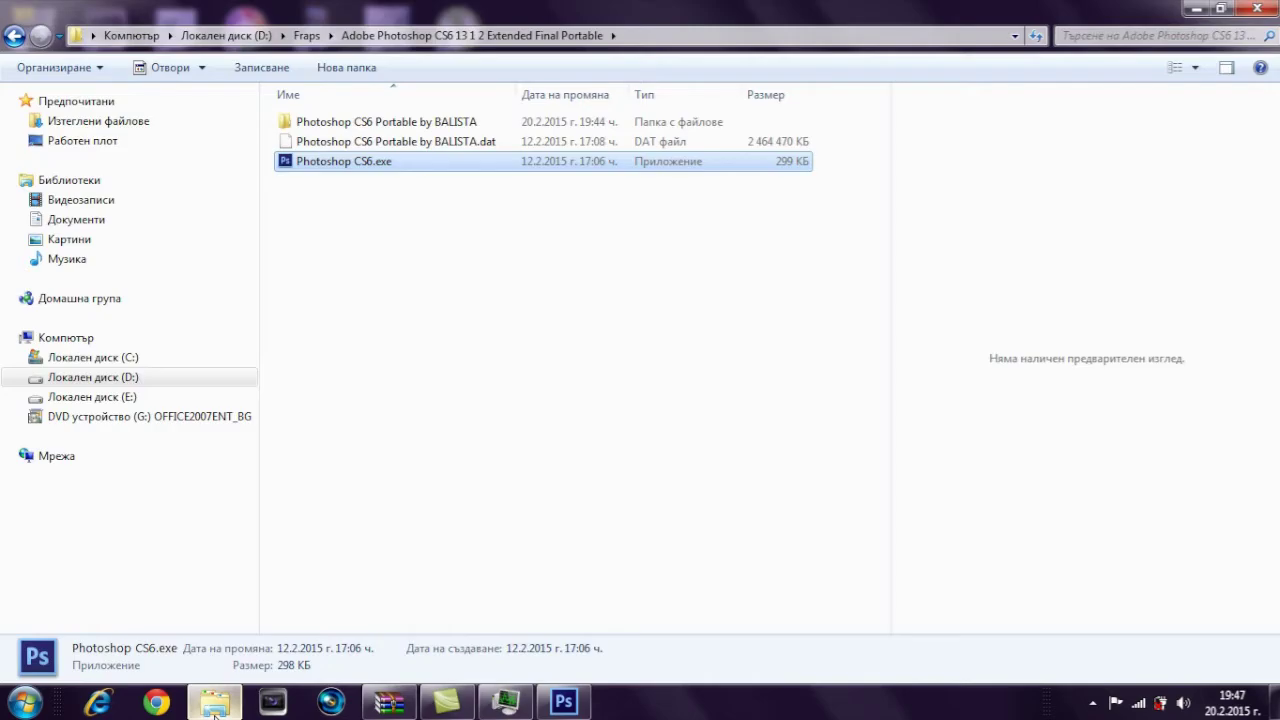
left_click(120, 377)
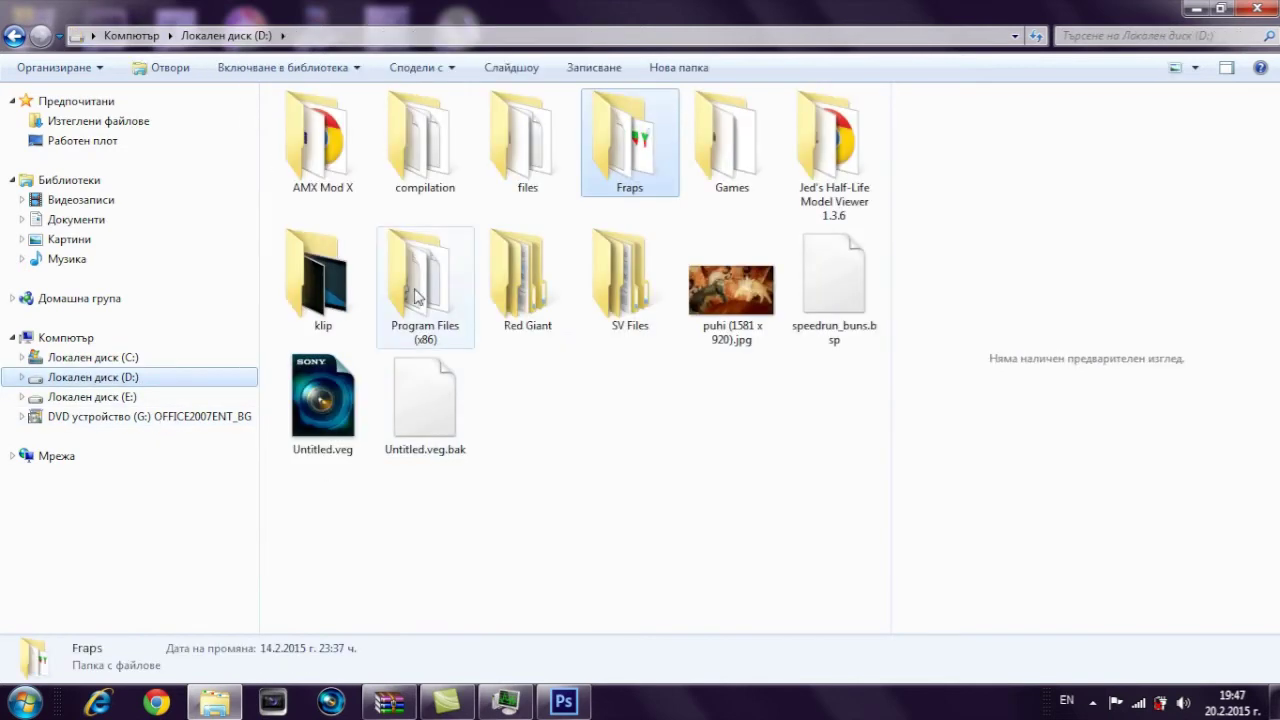
left_click(727, 145)
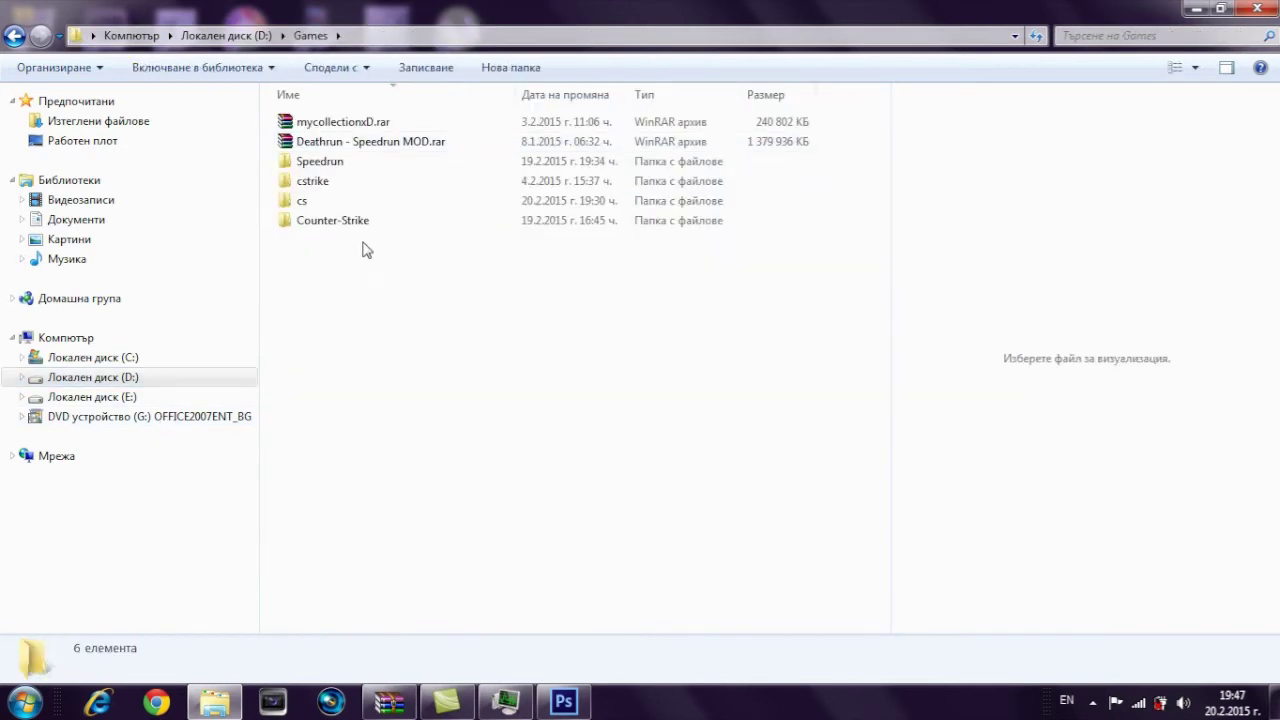
double_click(316, 202)
left_click(335, 143)
double_click(335, 143)
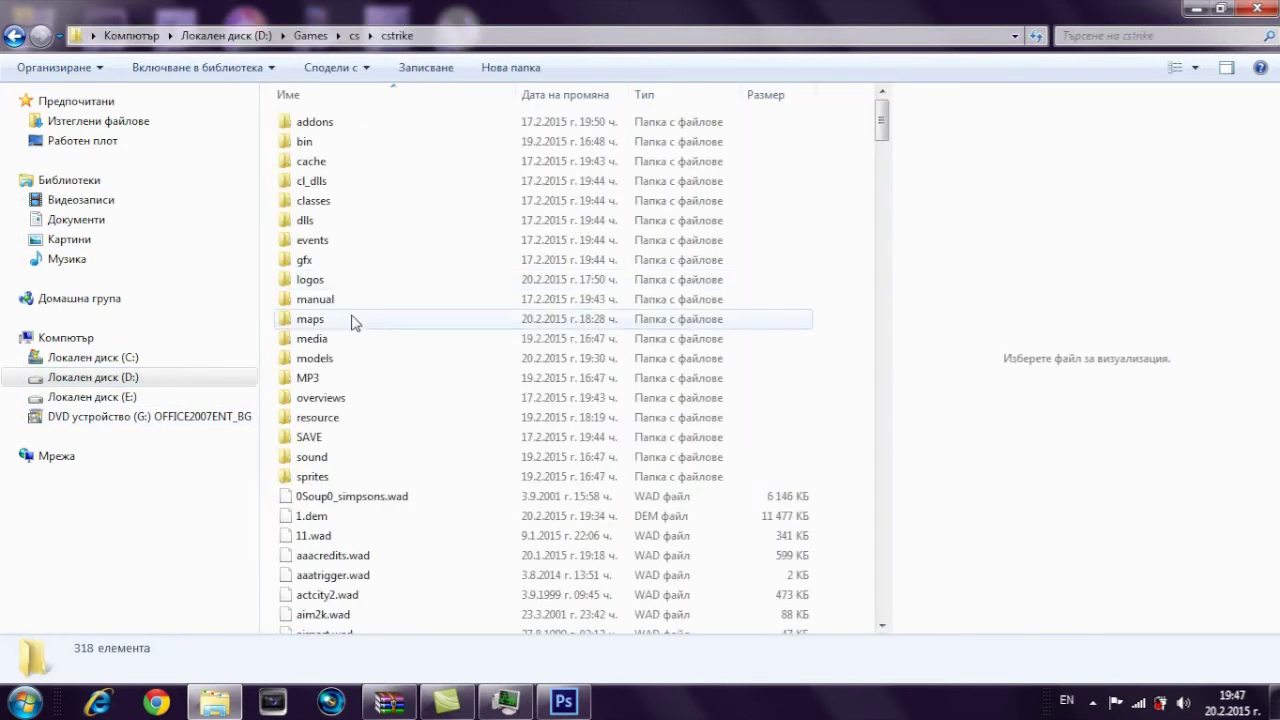
double_click(350, 356)
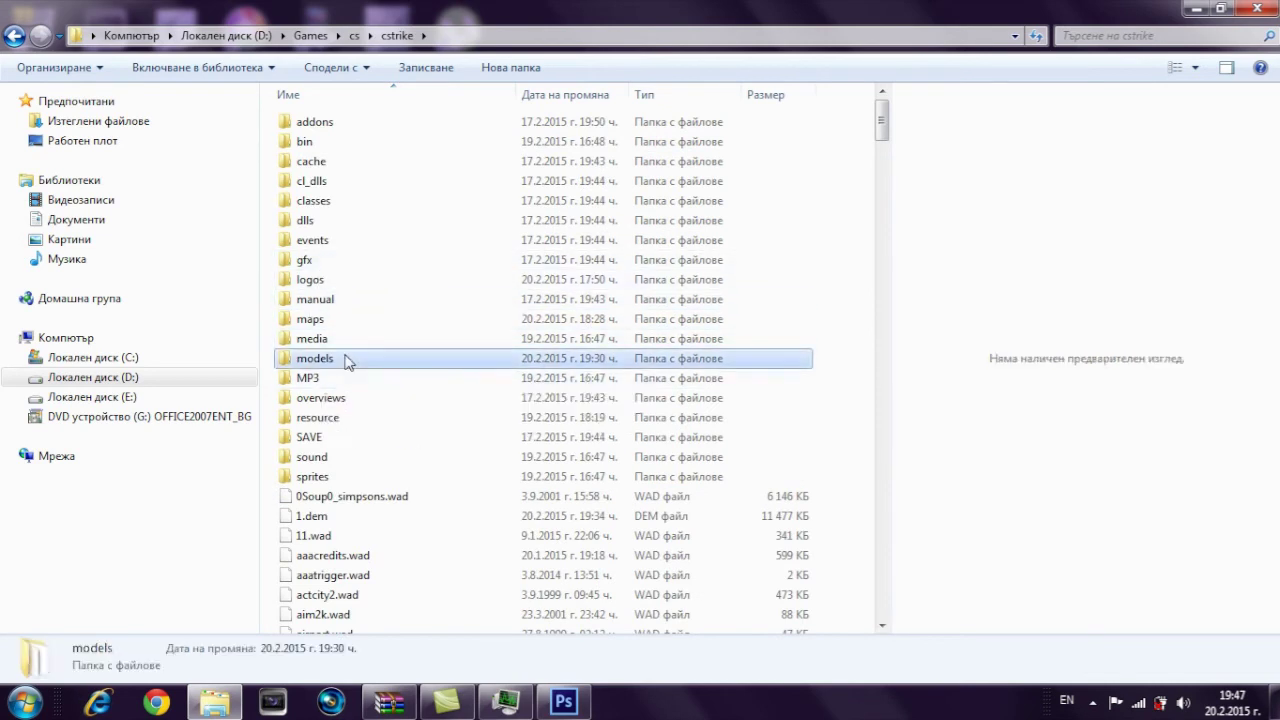
Search the models folder for v_knife and open the v_knife.mdl stored directly in D:\Games\cs\cstrike\models.
scroll(391, 309, "down", 15)
scroll(410, 340, "down", 15)
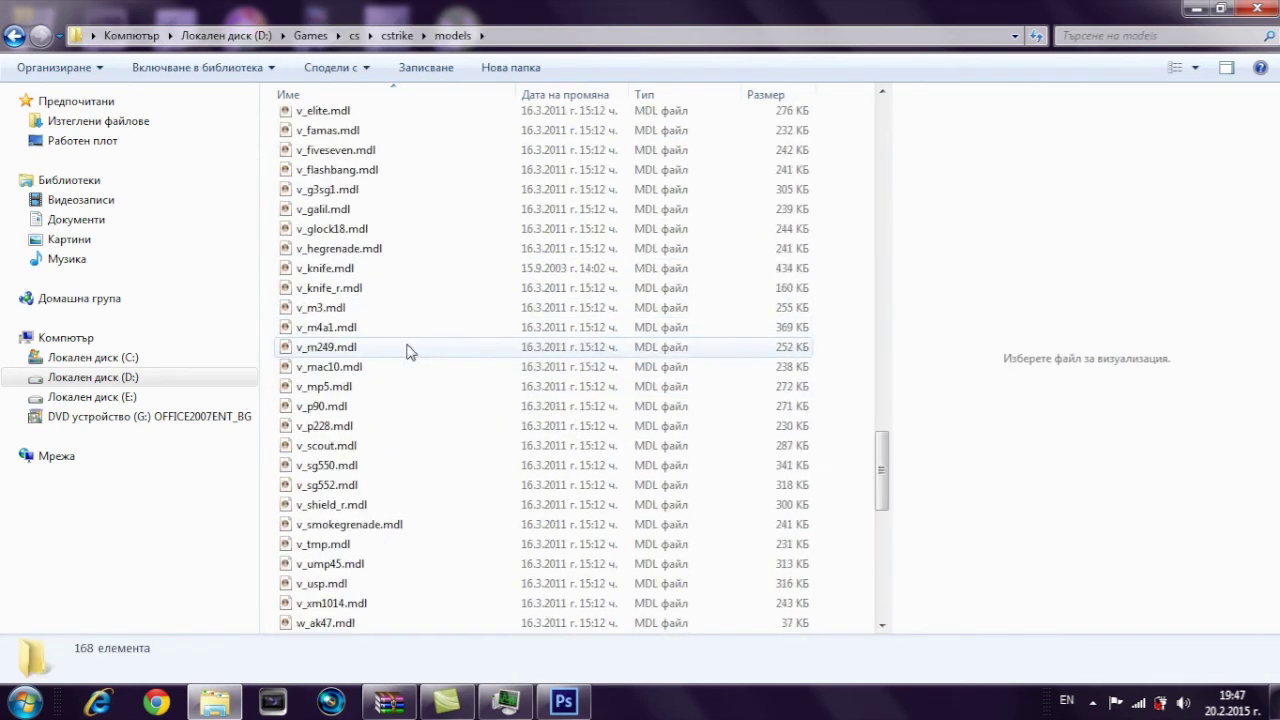
scroll(408, 300, "up", 10)
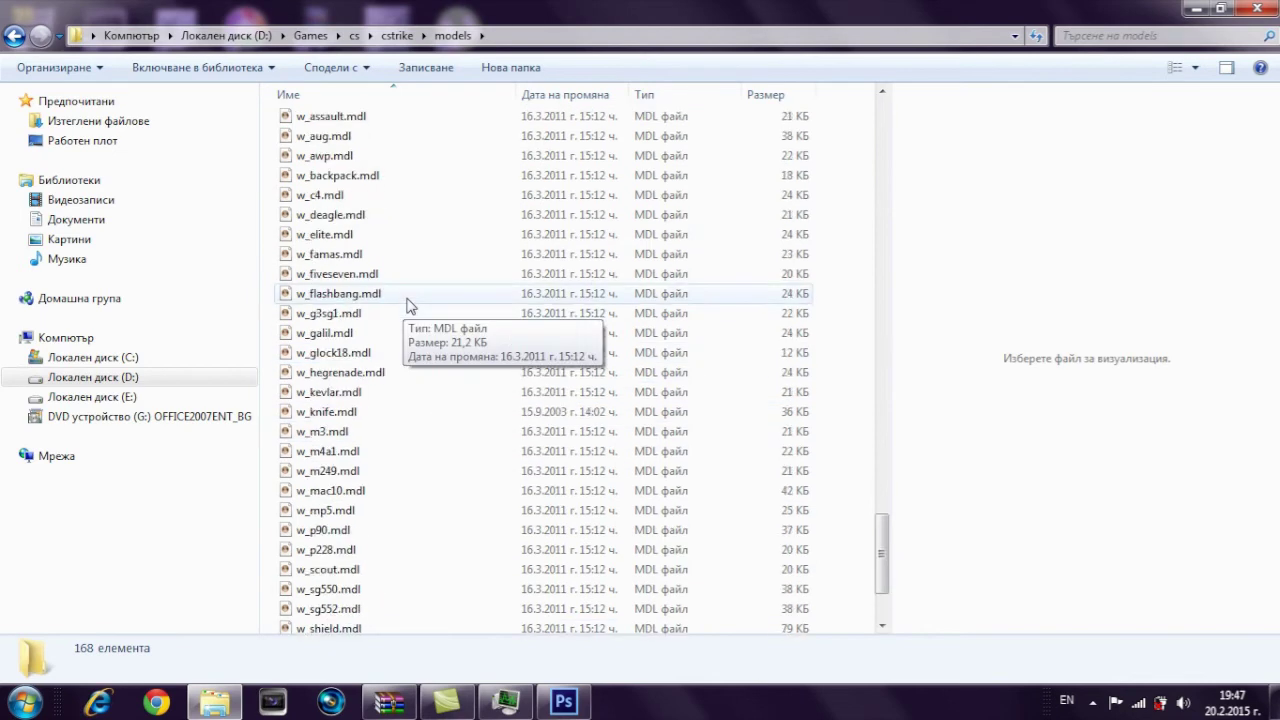
scroll(408, 305, "up", 4)
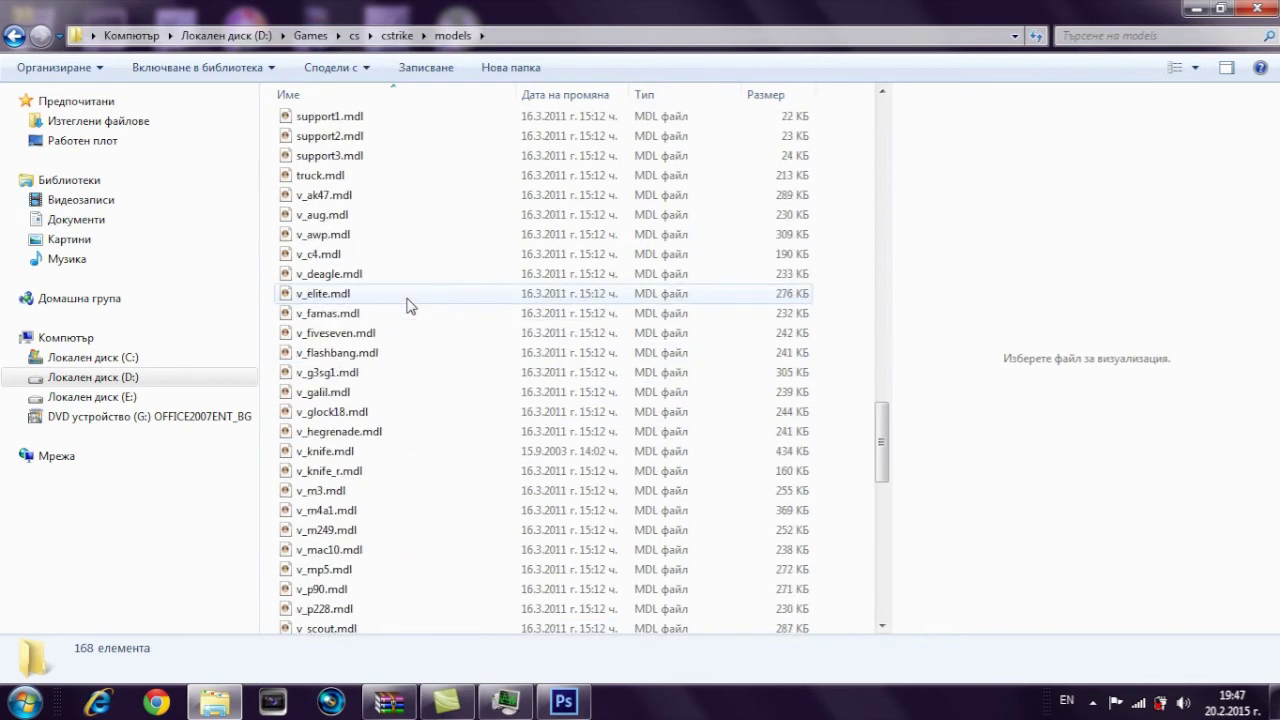
scroll(408, 305, "down", 2)
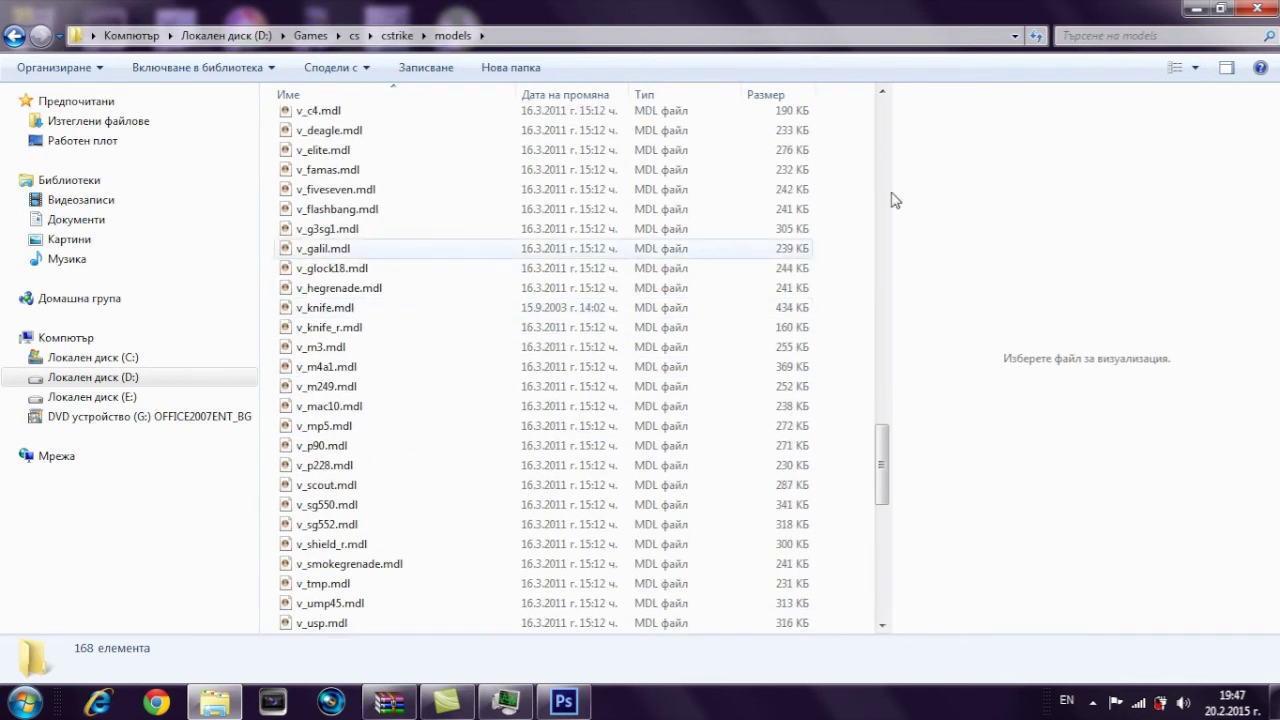
left_click(1113, 40)
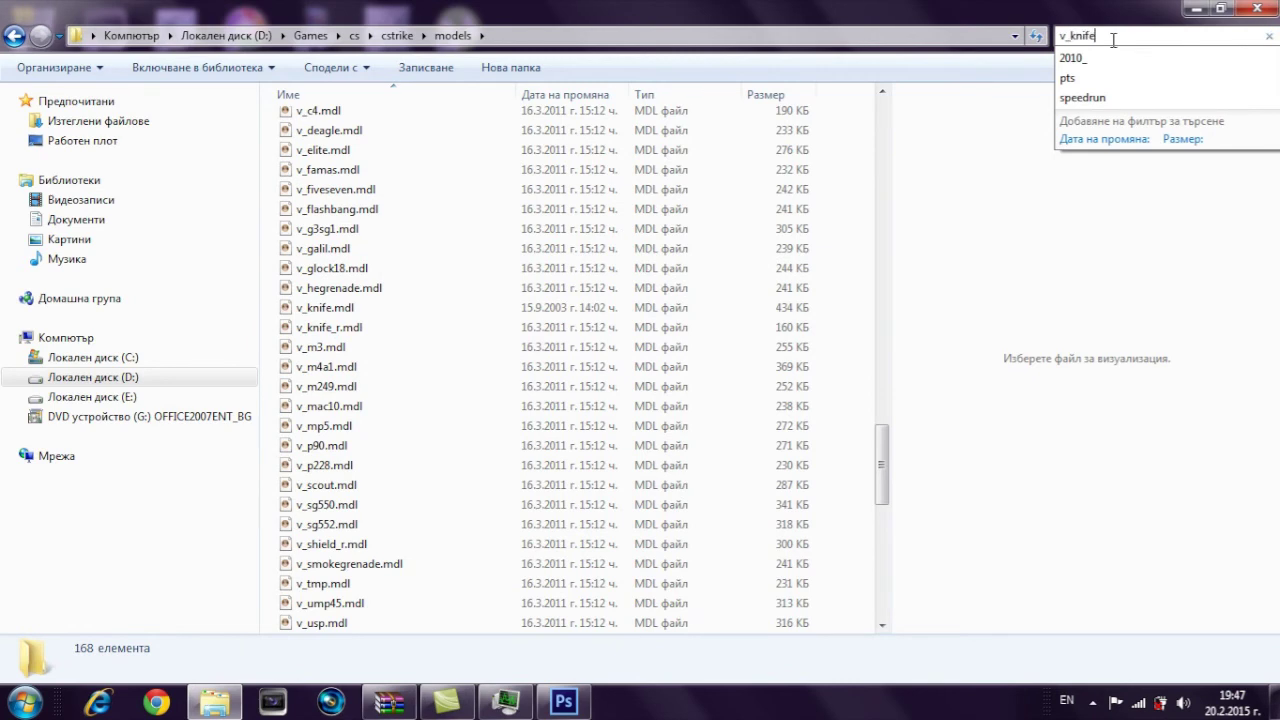
type("v_knife")
left_click(429, 125)
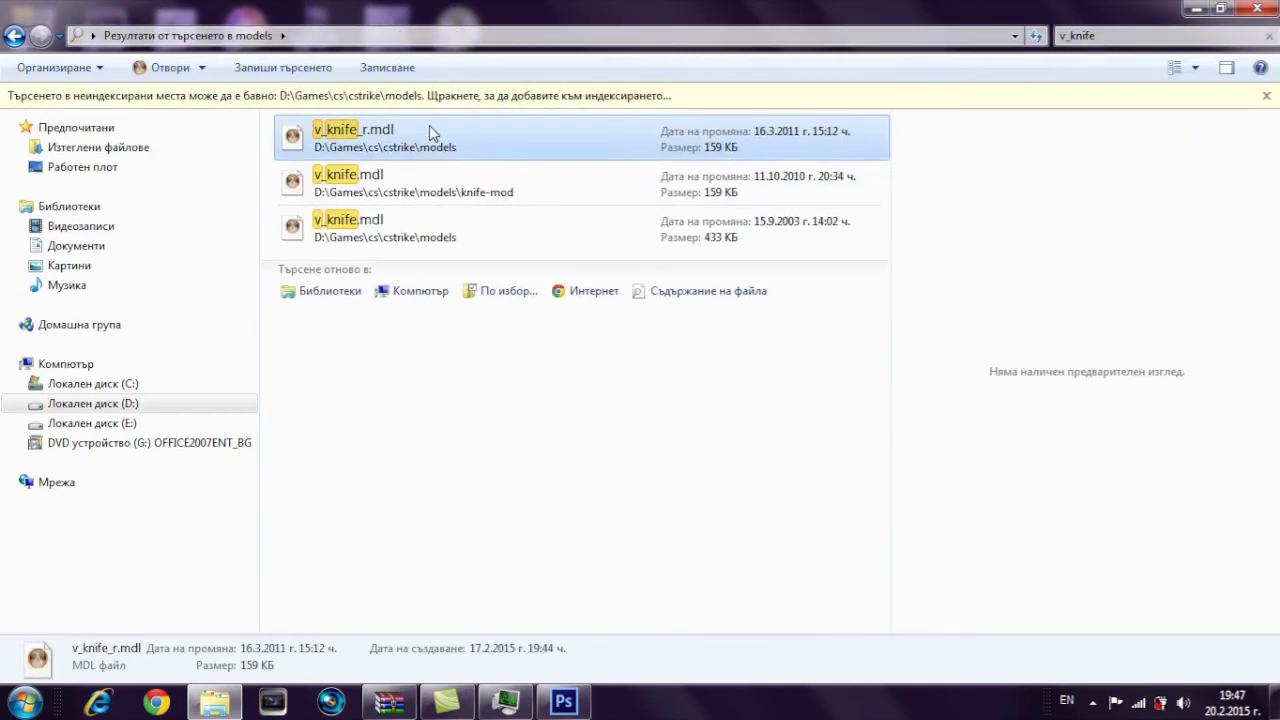
left_click(413, 190)
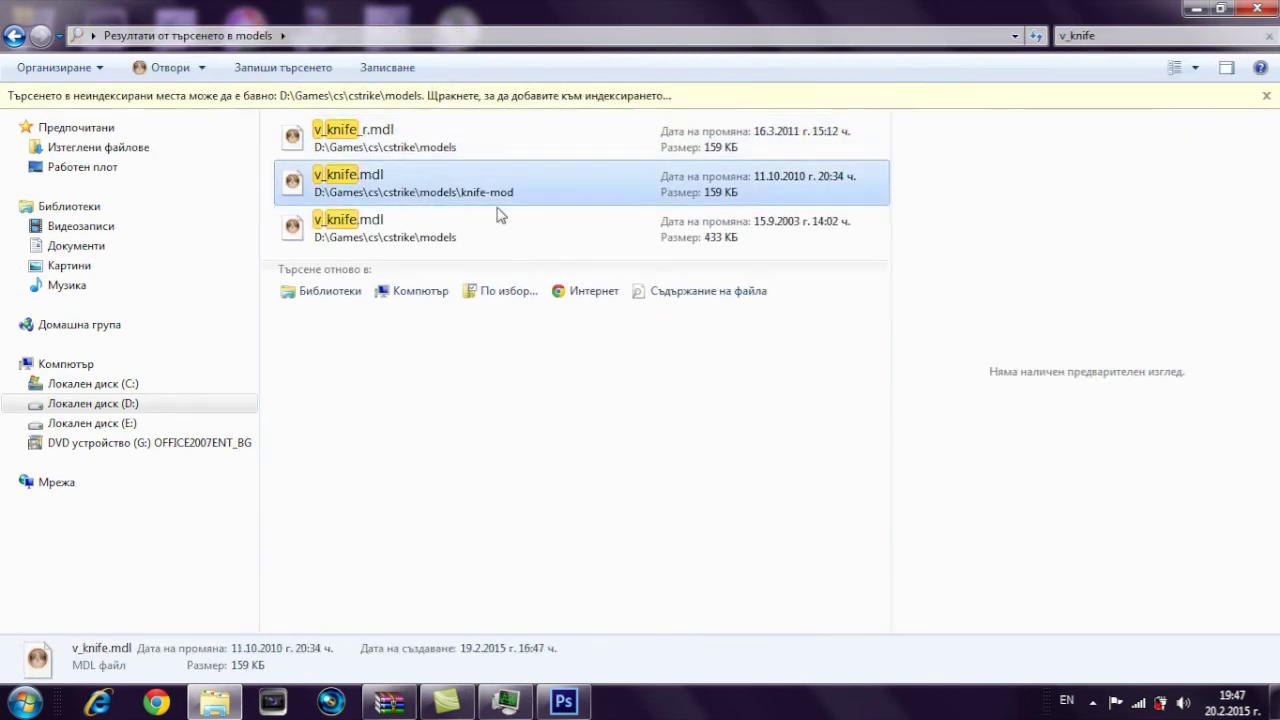
double_click(357, 225)
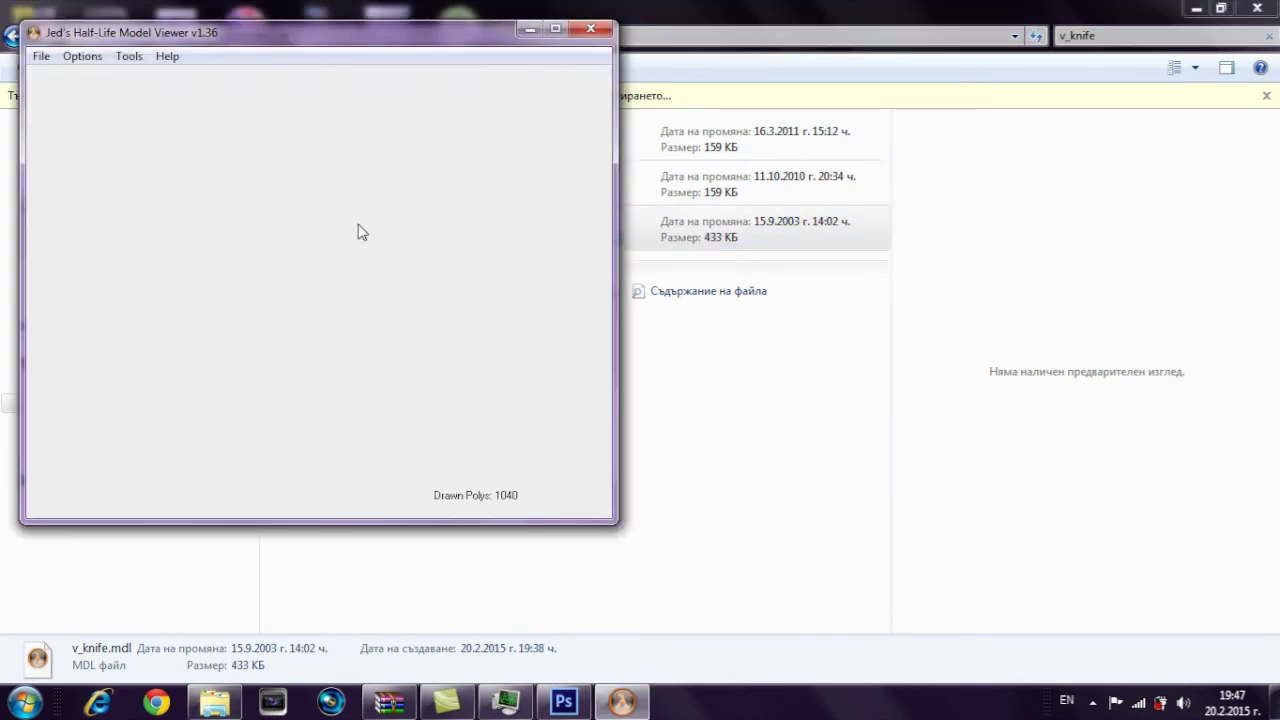
Export the knife model's knifeskin.bmp texture to the desktop as the Windows Bitmap 221.bmp.
left_click(180, 419)
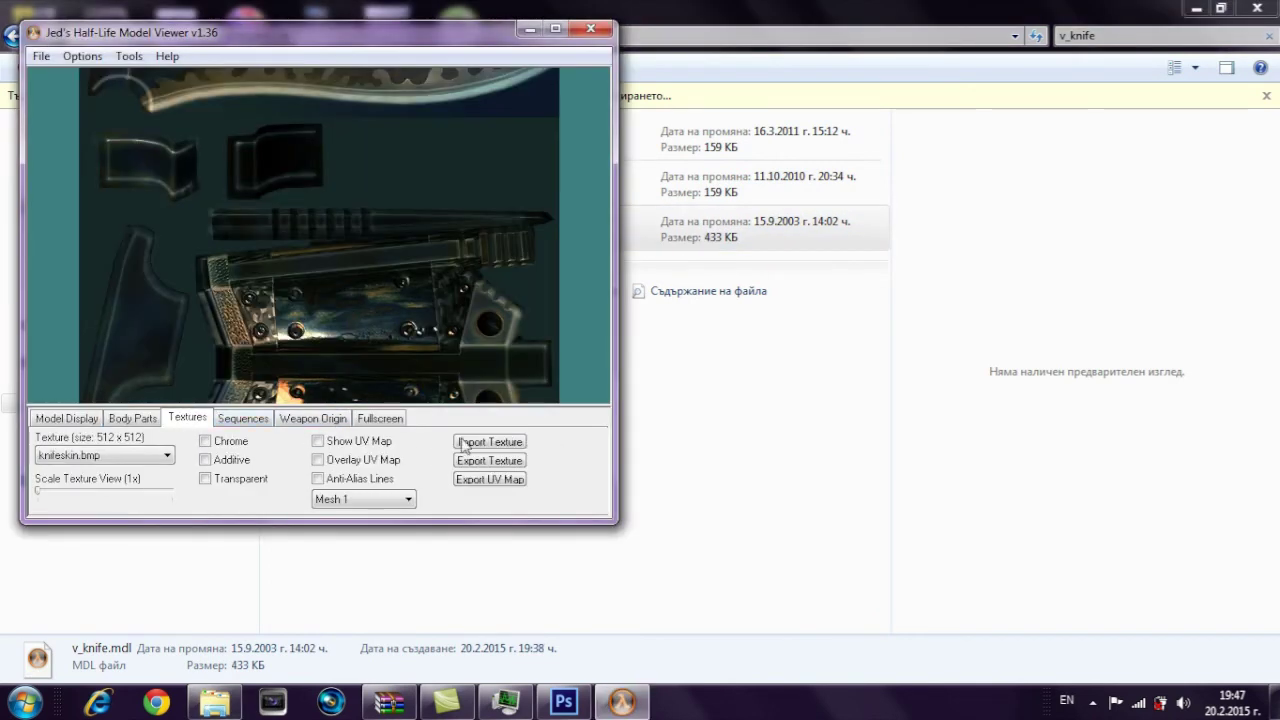
left_click(500, 461)
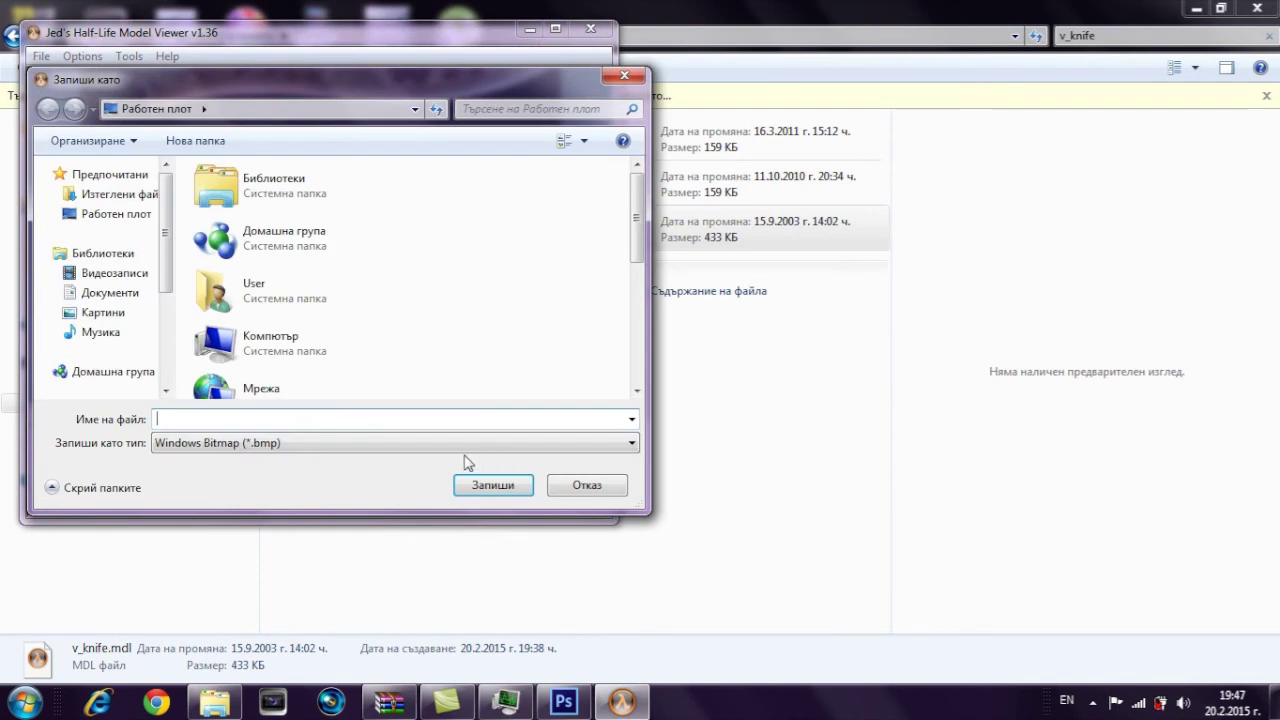
left_click(478, 490)
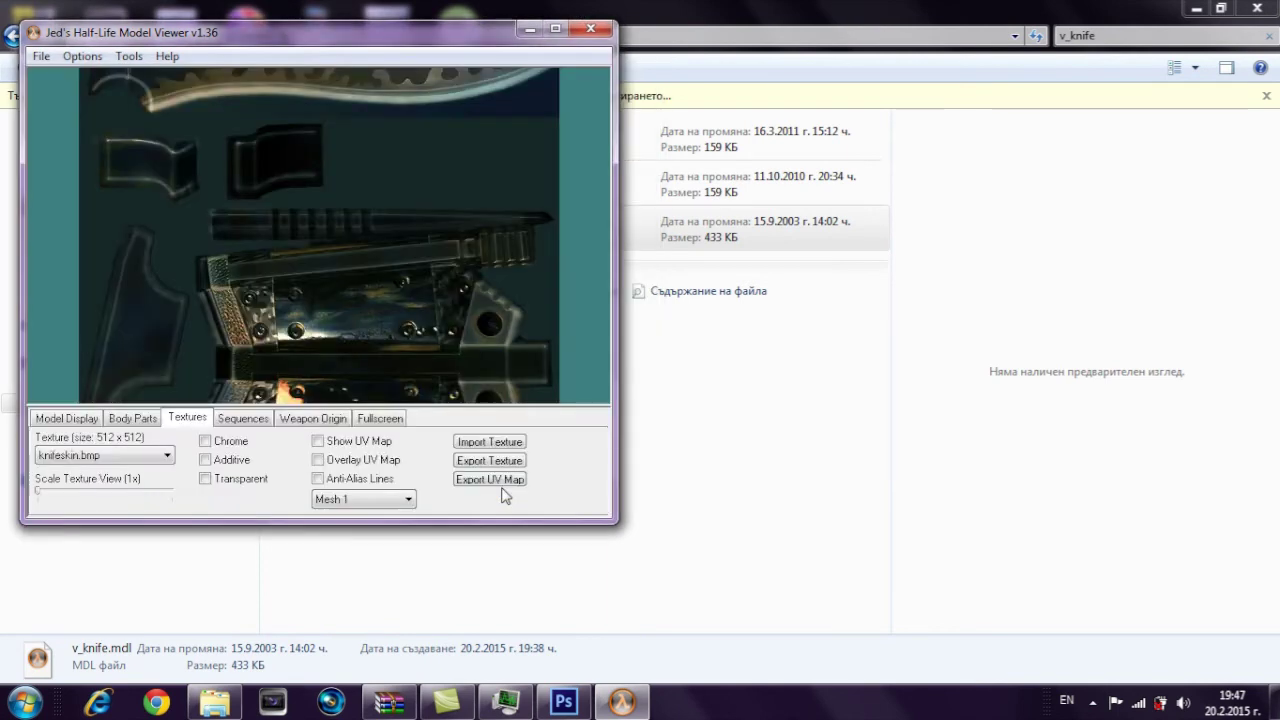
Open 221.bmp from the desktop in Photoshop.
left_click(1274, 702)
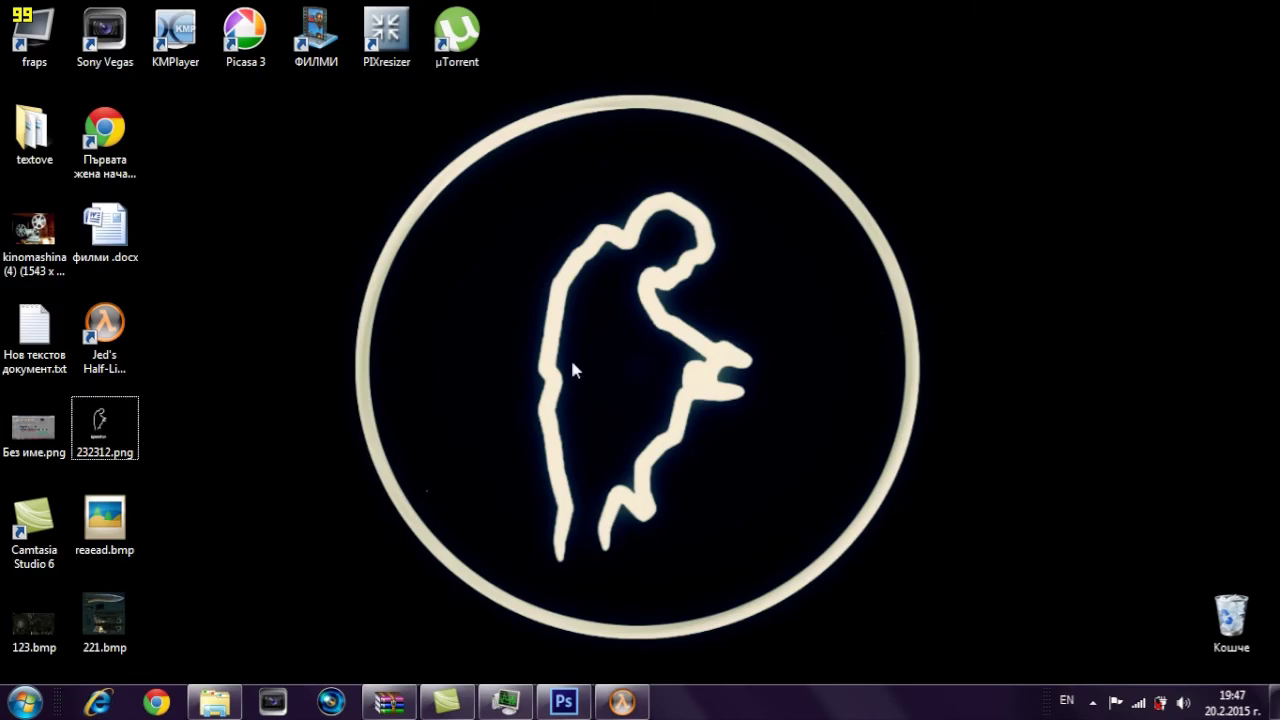
left_click(126, 606)
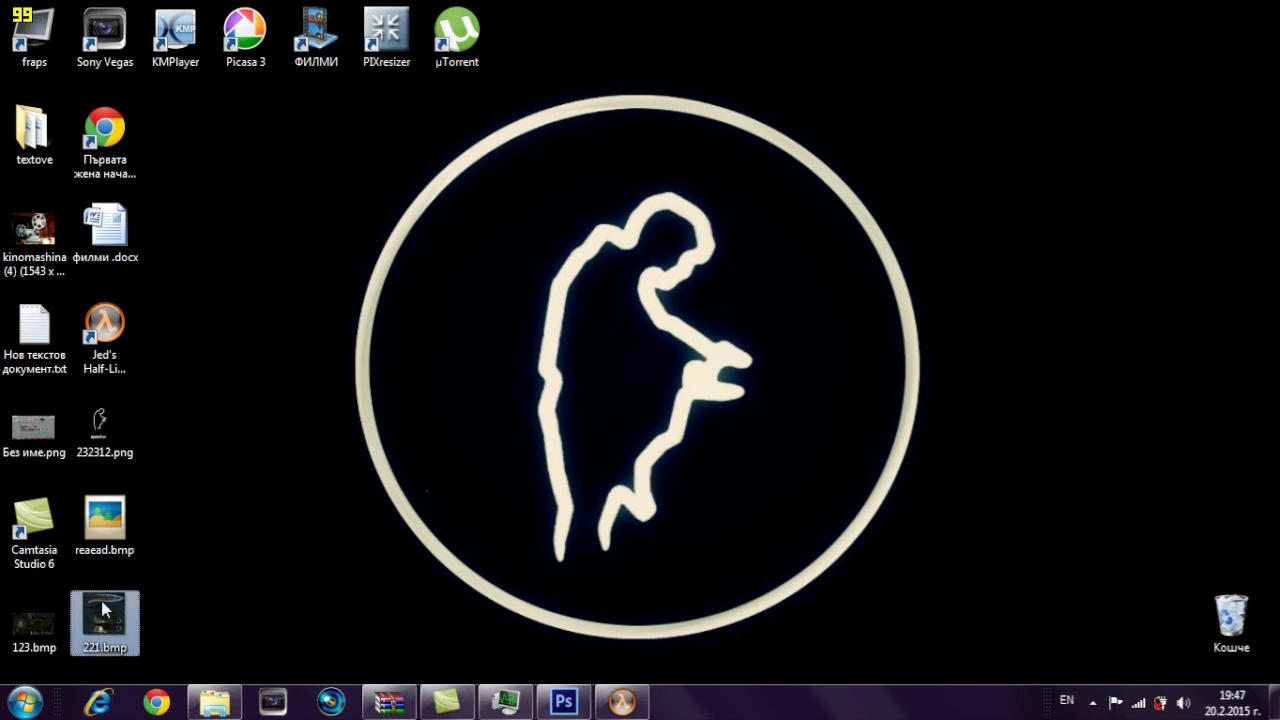
left_click_drag(168, 601, 407, 621)
left_click_drag(572, 705, 422, 308)
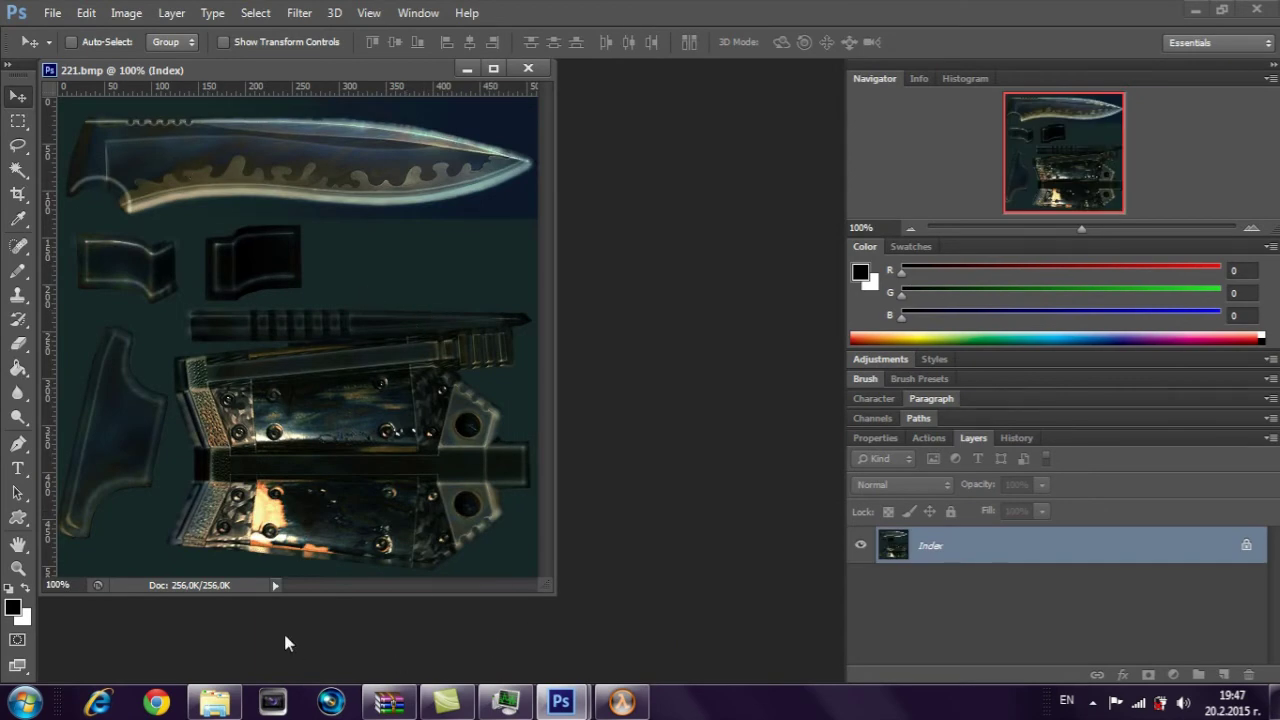
Try to place 232312.png from the desktop into the 221.bmp document.
left_click(229, 695)
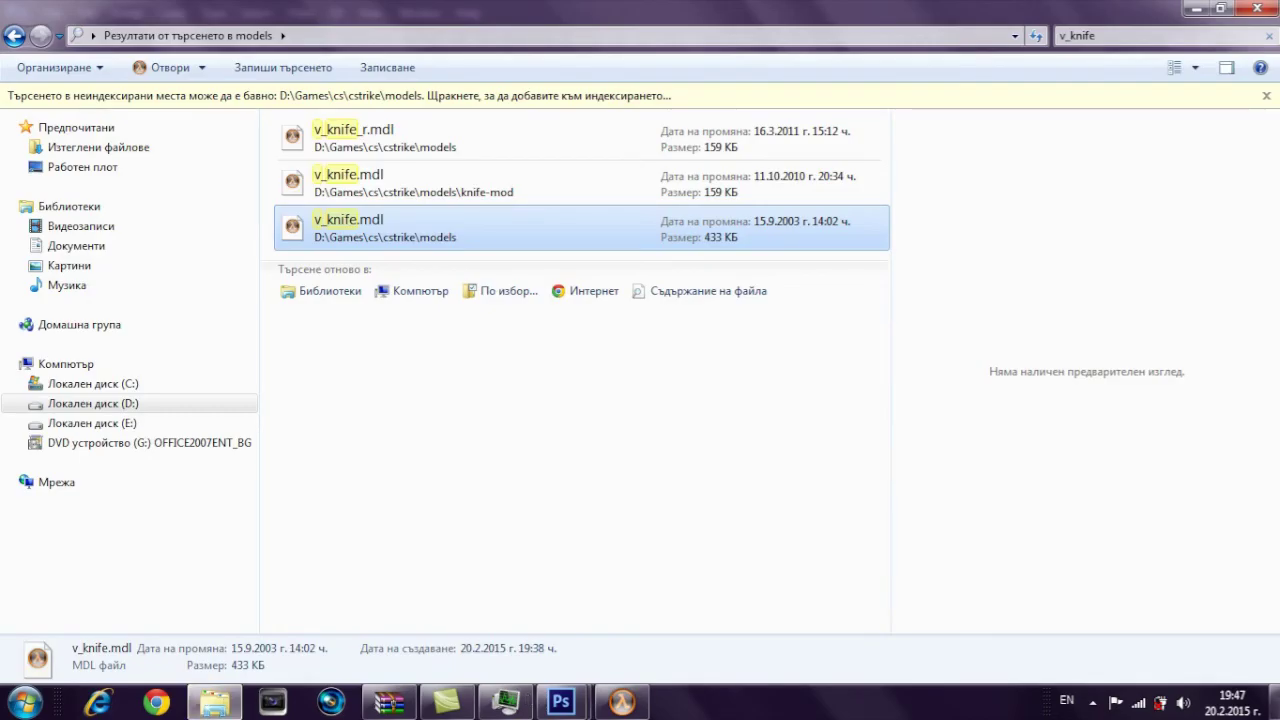
key("super+d")
left_click_drag(104, 440, 638, 543)
left_click_drag(588, 705, 300, 318)
Convert the 221.bmp knife texture to RGB Color mode.
left_click(87, 13)
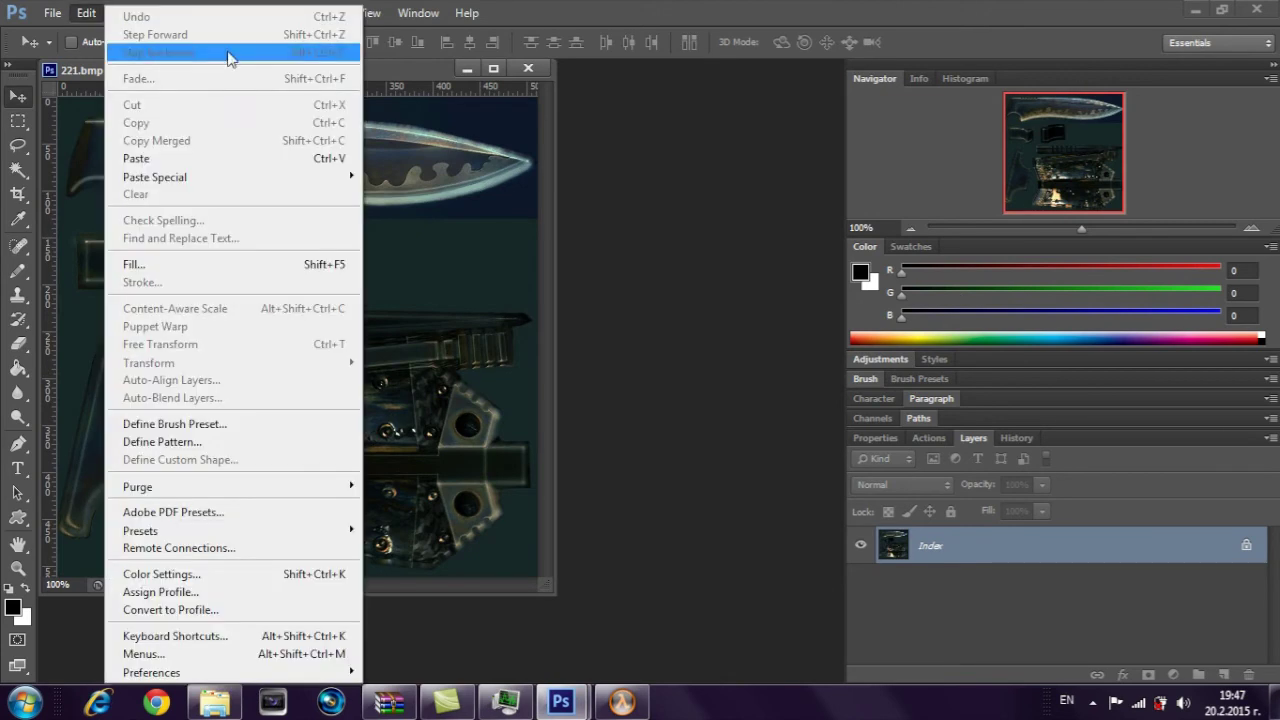
left_click(128, 13)
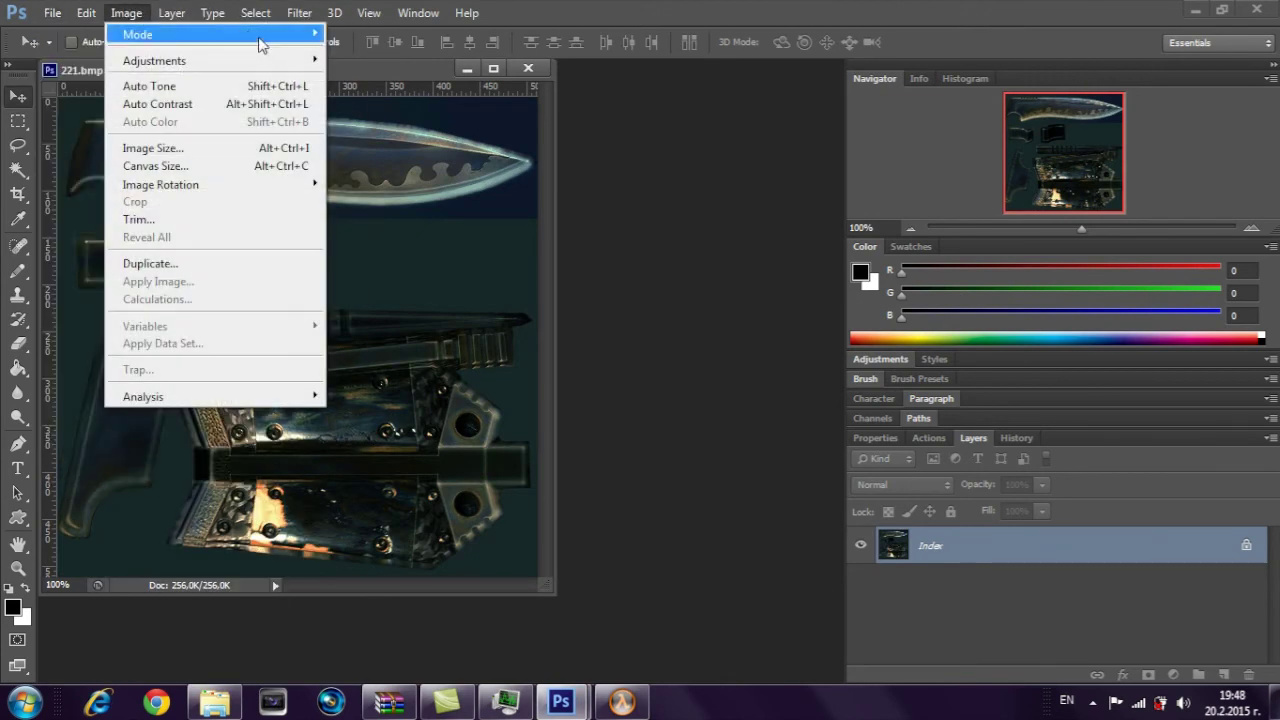
mouse_move(262, 35)
left_click(382, 105)
End the hlmv.exe process of Jed's Half-Life Model Viewer in Task Manager.
left_click(606, 704)
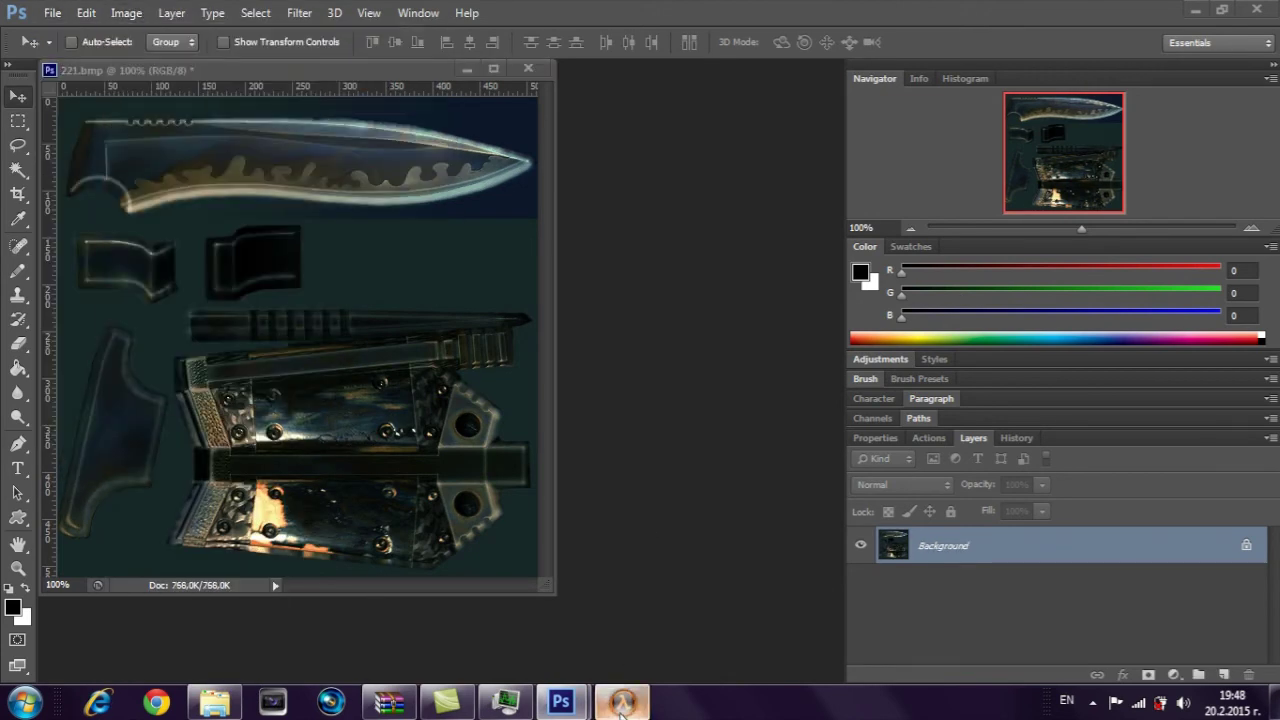
key("ctrl+shift+Escape")
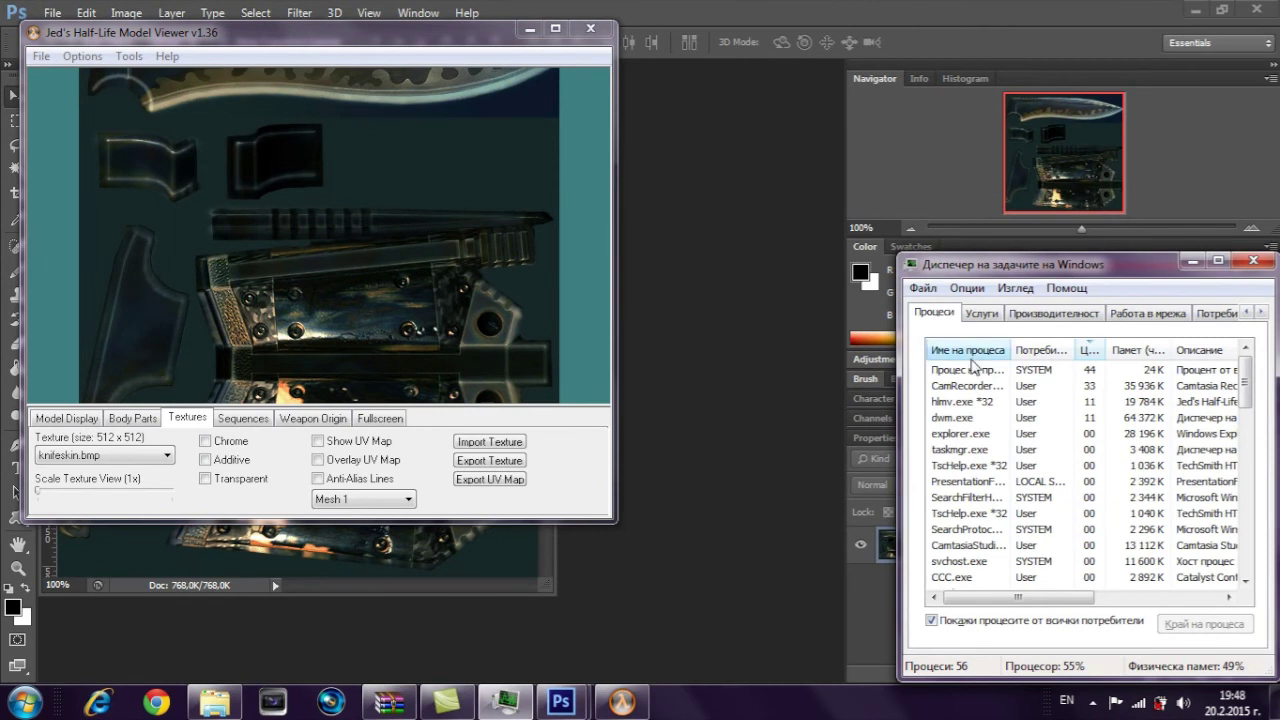
left_click(960, 401)
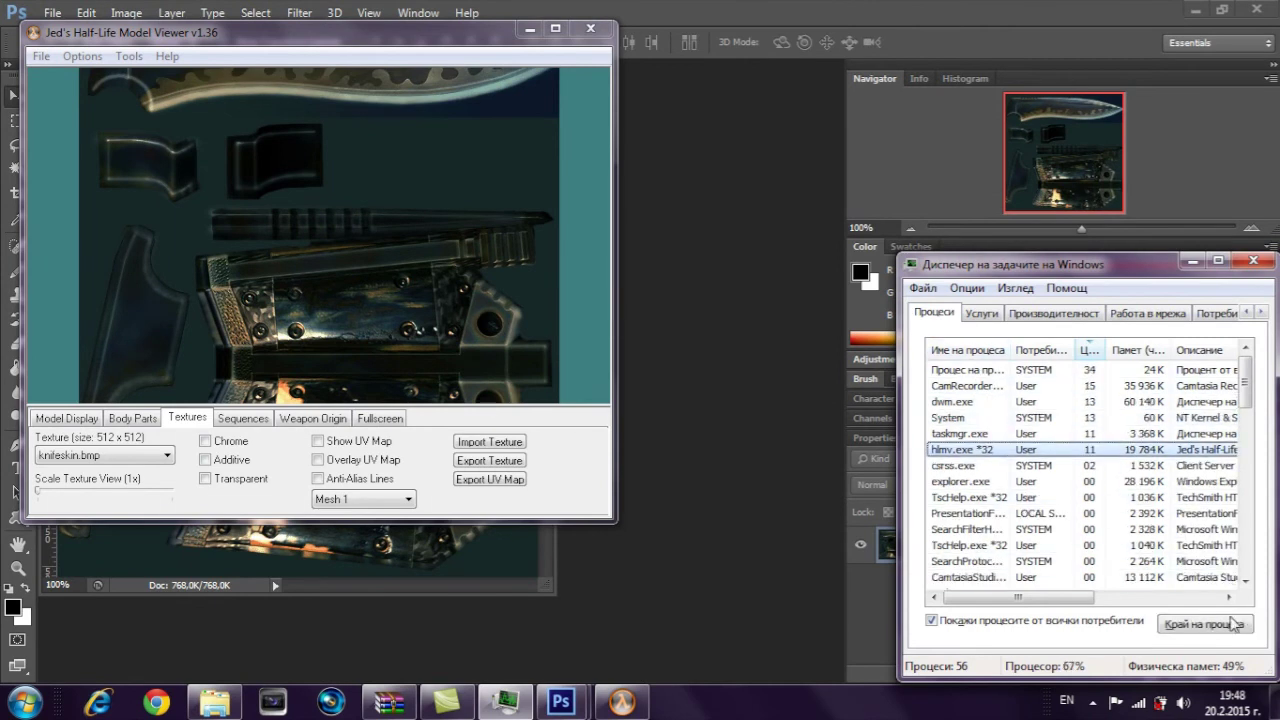
left_click(1203, 623)
left_click(660, 381)
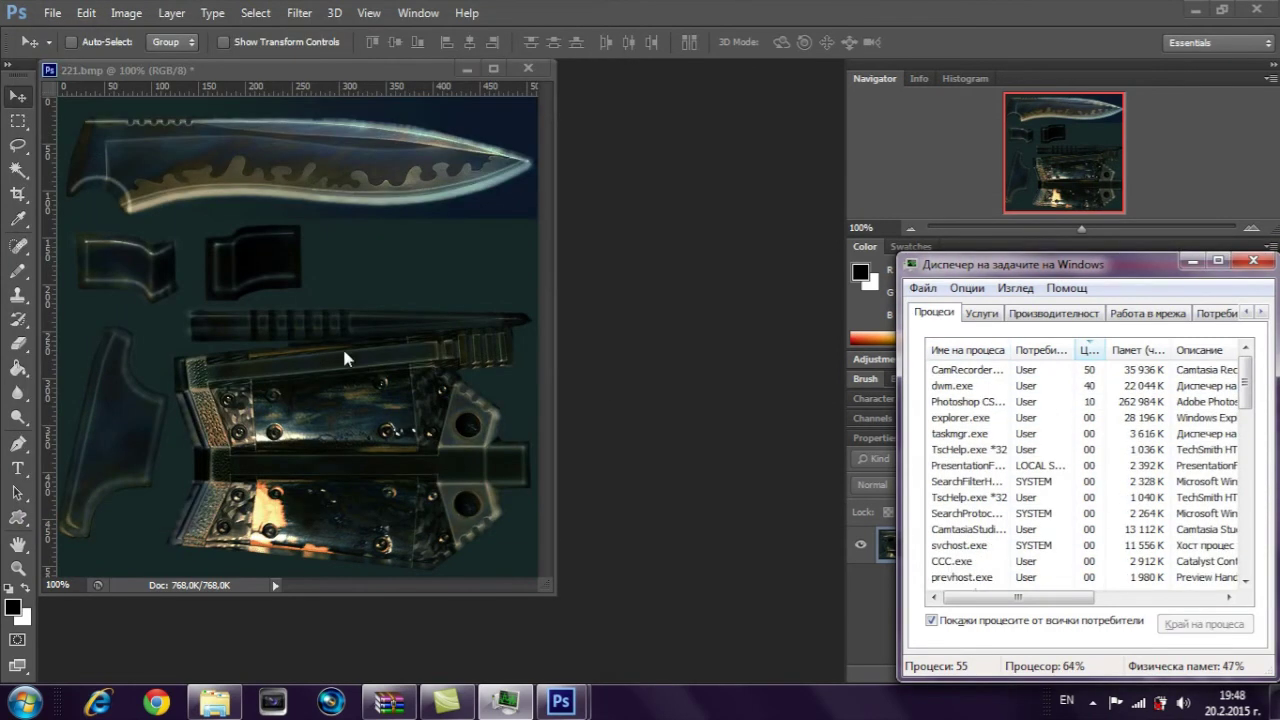
Place 232312.png from the desktop into the 221.bmp document in Photoshop.
left_click(630, 296)
left_click(1275, 702)
left_click_drag(446, 377, 943, 463)
left_click_drag(104, 425, 319, 236)
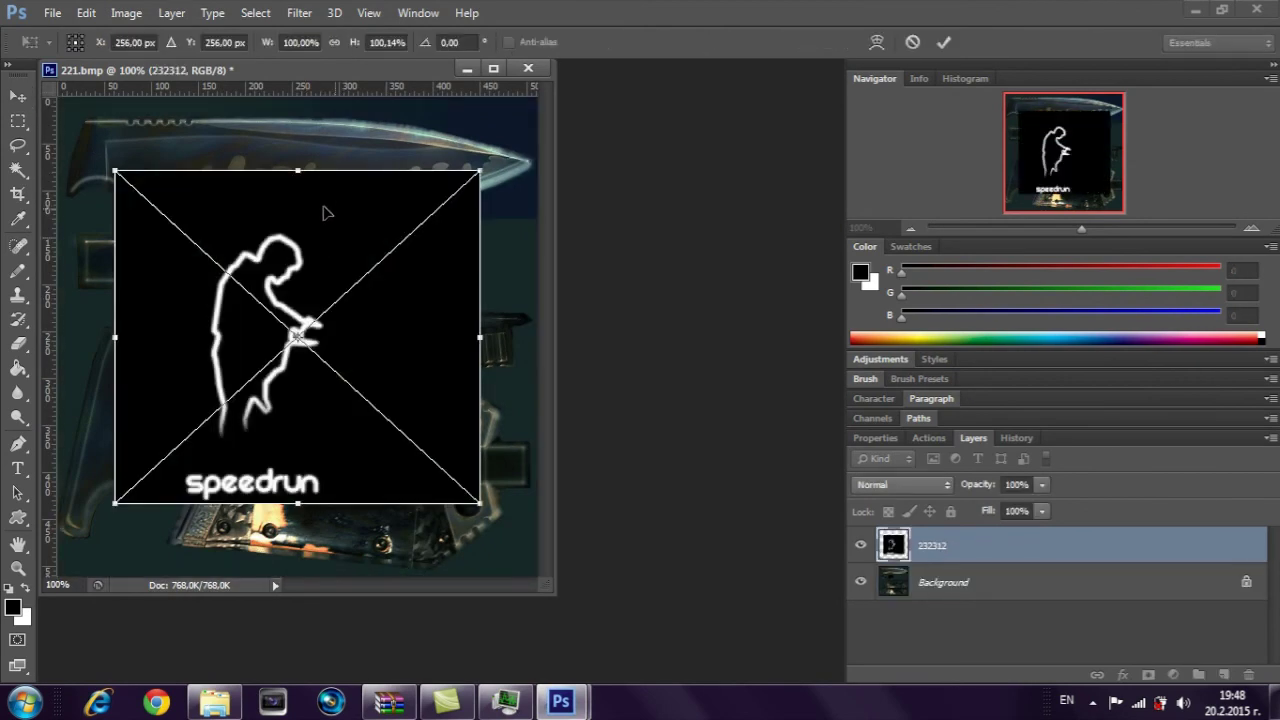
Rotate the placed logo clockwise by about 85 degrees and apply the placement.
left_click_drag(101, 152, 427, 177)
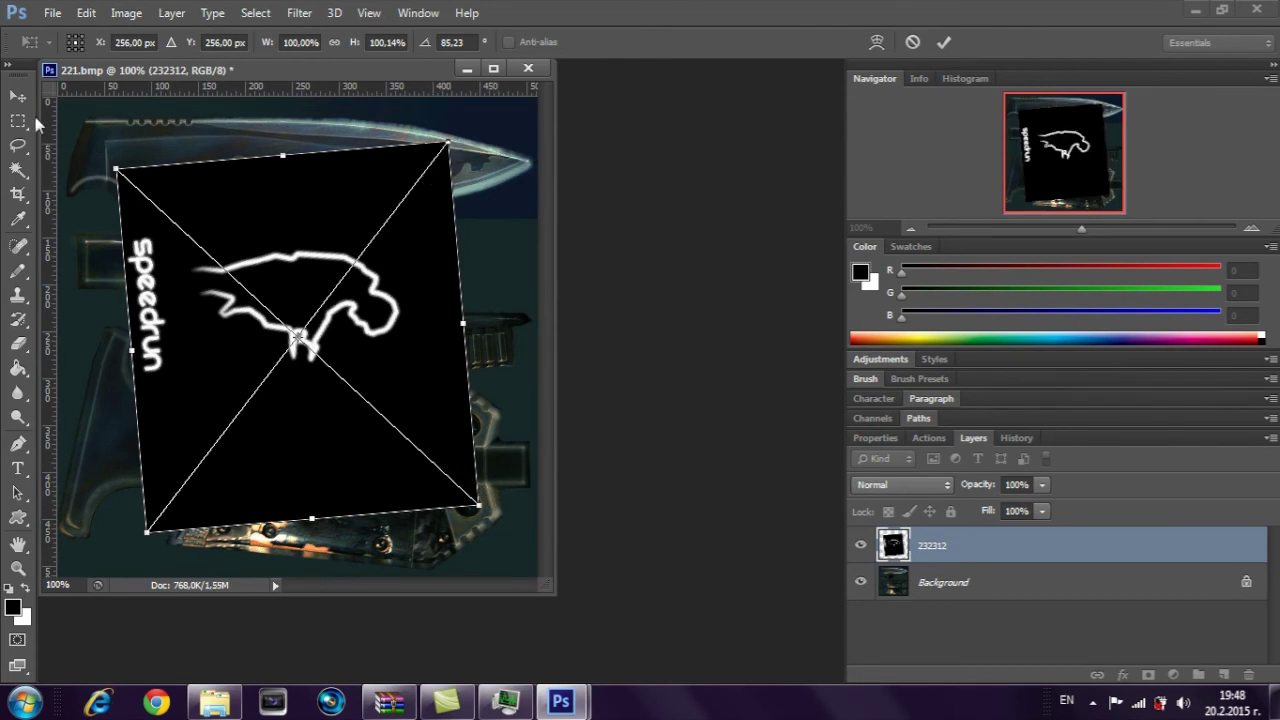
left_click(26, 102)
left_click(547, 276)
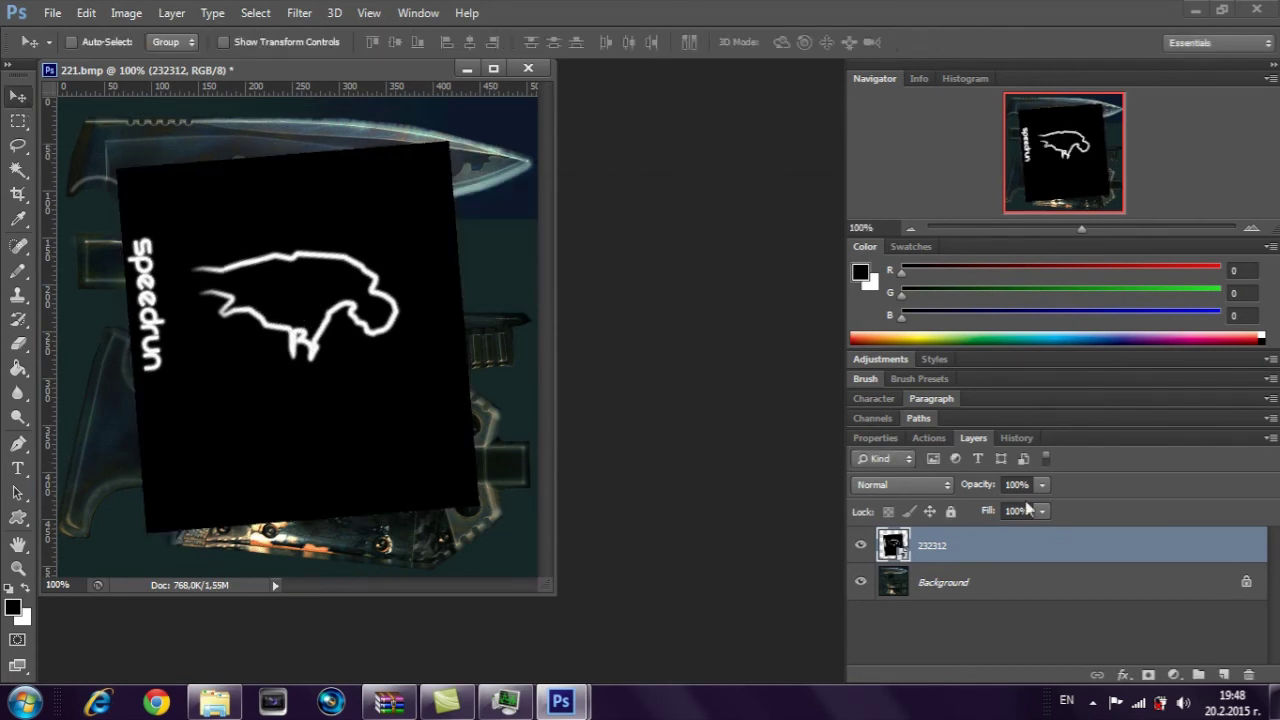
Try the Screen blend mode on the 232312 layer and settle on Lighten to drop out its black background.
left_click(936, 486)
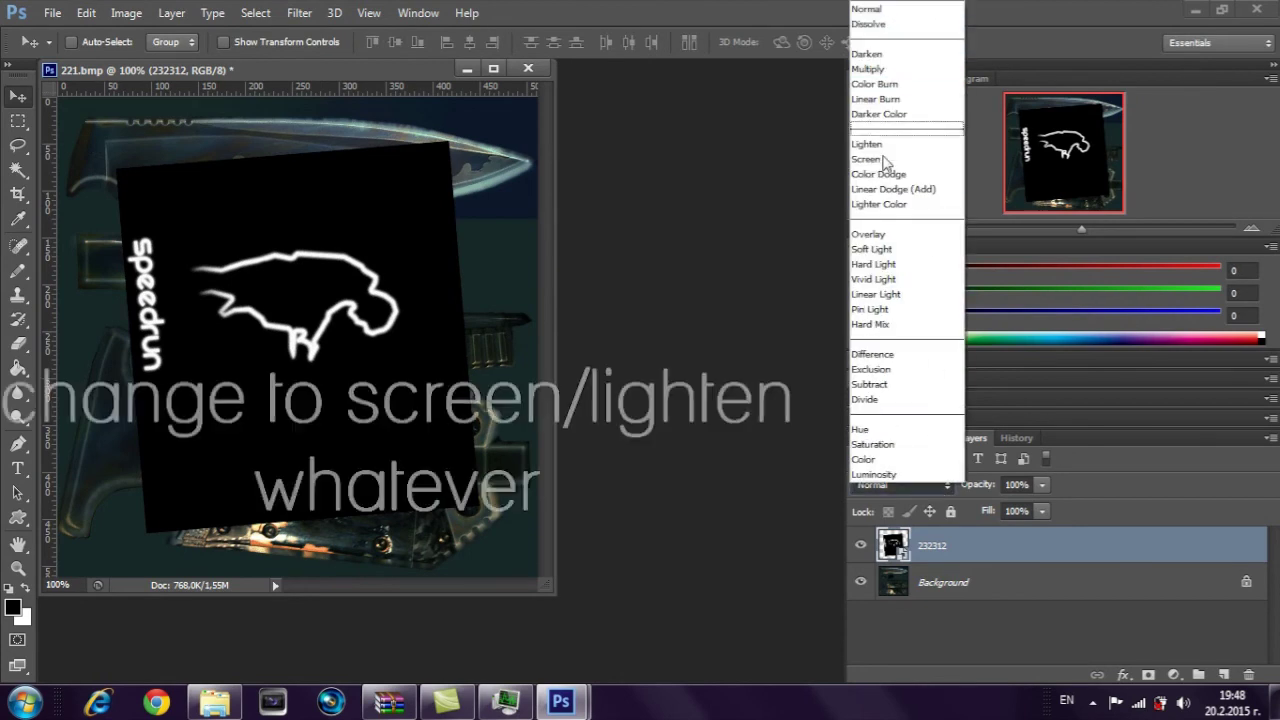
left_click(868, 144)
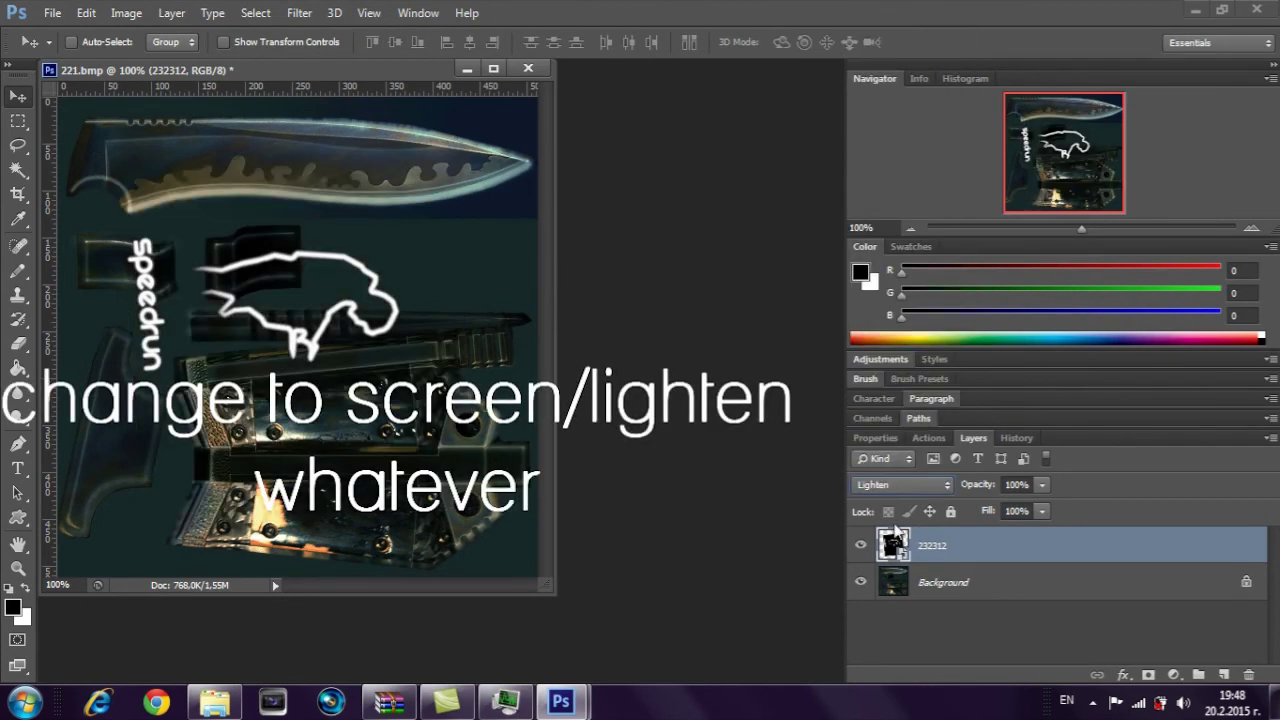
left_click(930, 486)
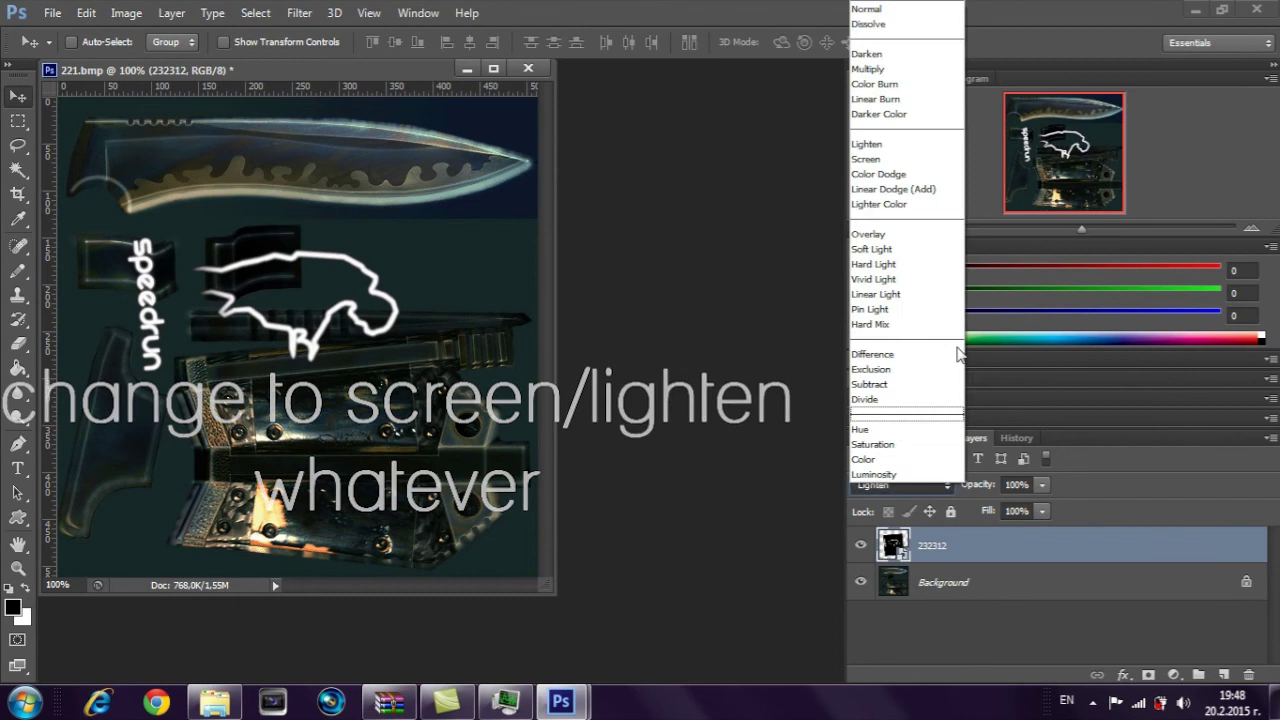
left_click(906, 158)
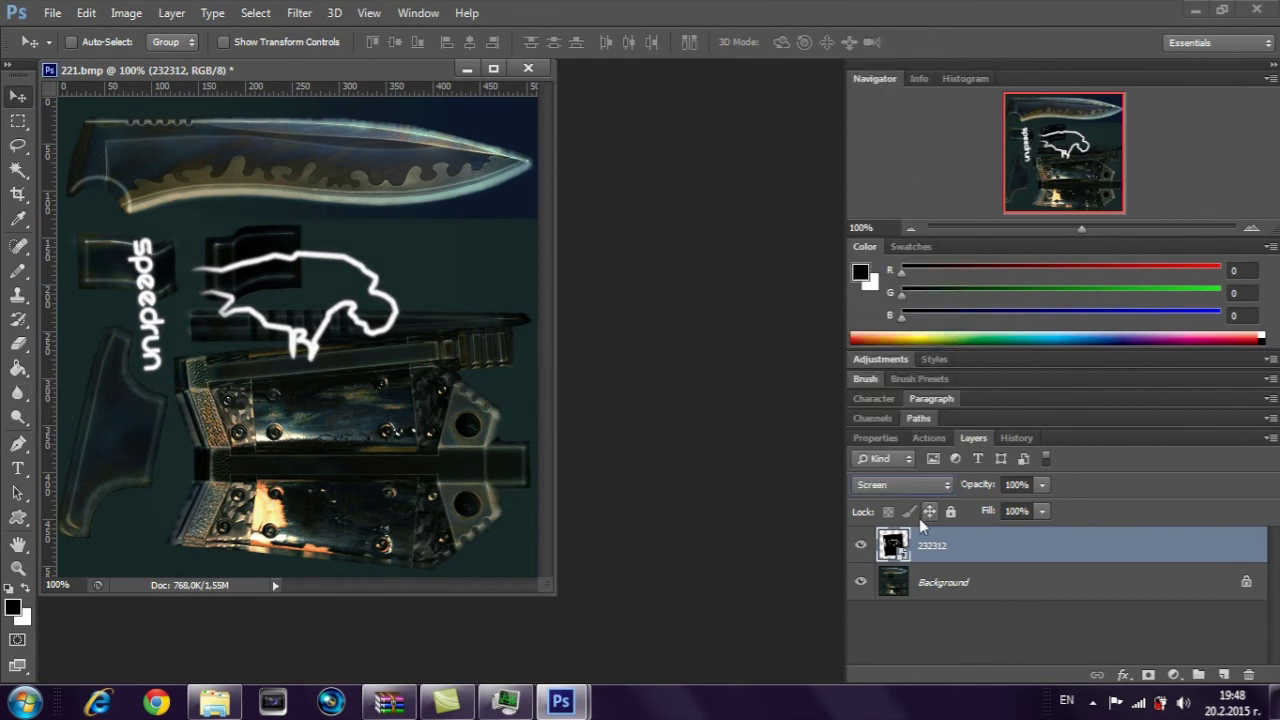
left_click(913, 488)
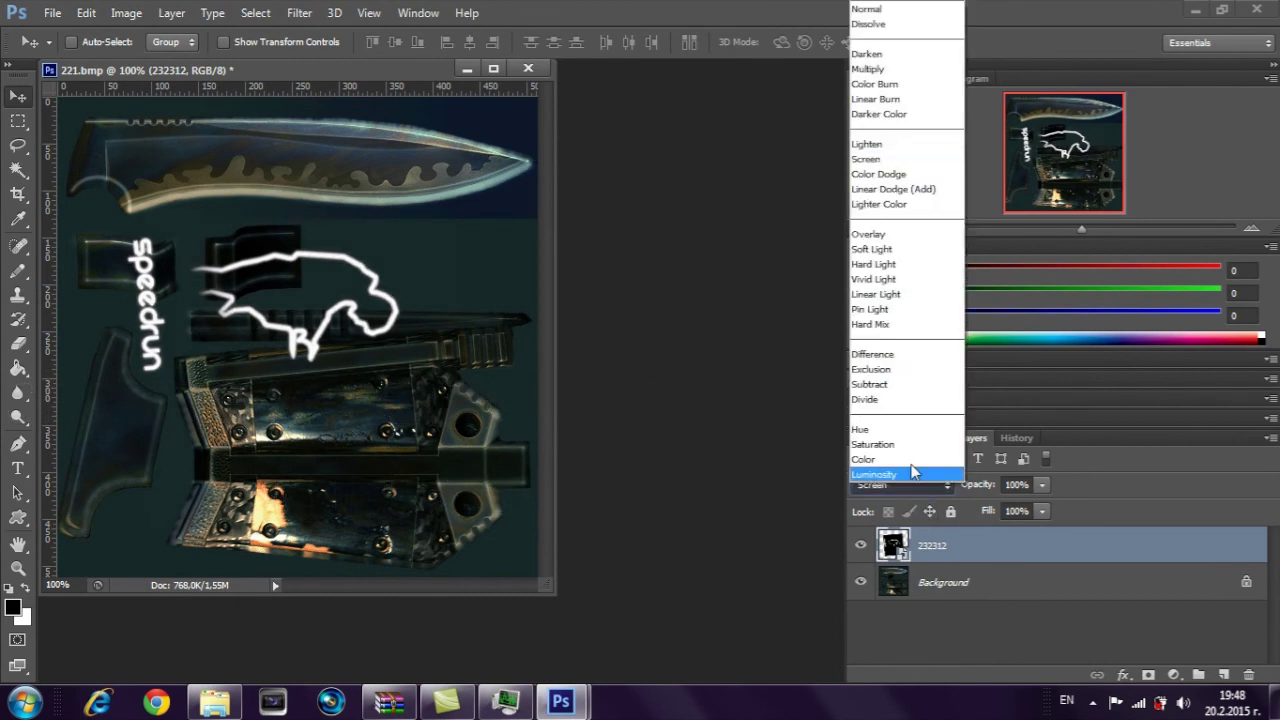
left_click(884, 151)
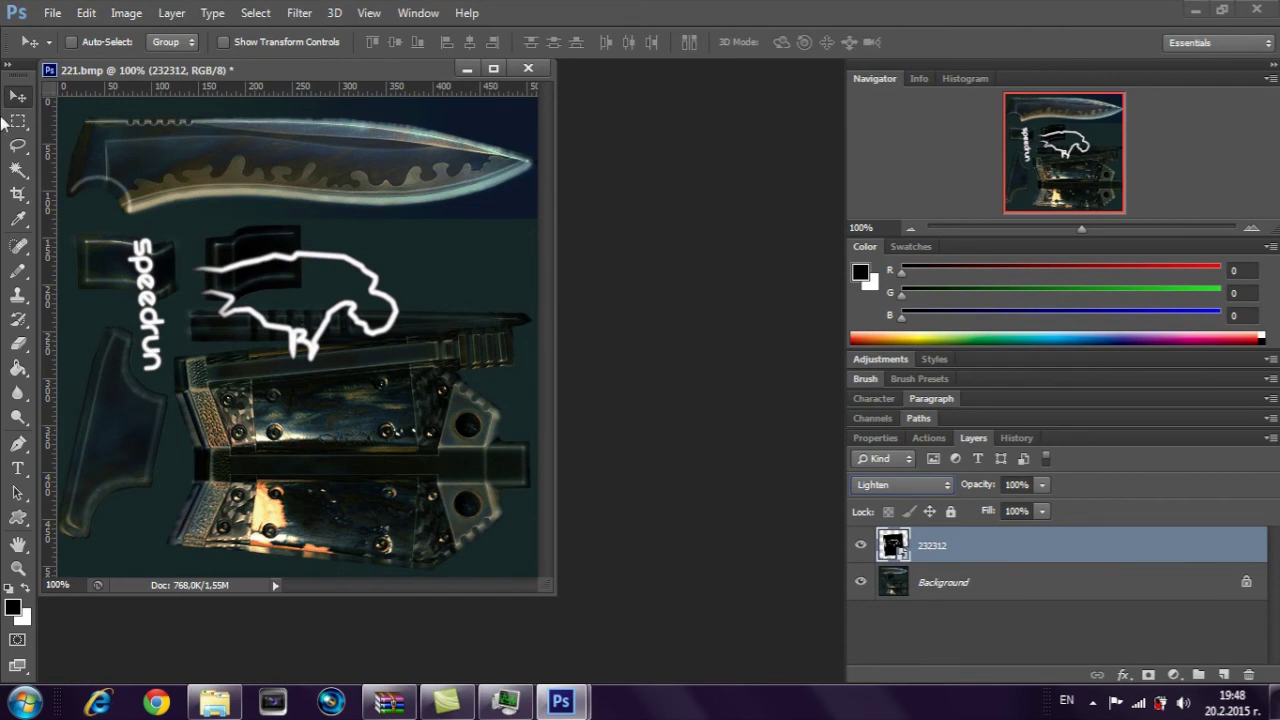
Select the speedrun lettering beside the figure, rasterize the 232312 layer and delete the lettering.
left_click(17, 121)
left_click_drag(97, 215, 186, 406)
key("Delete")
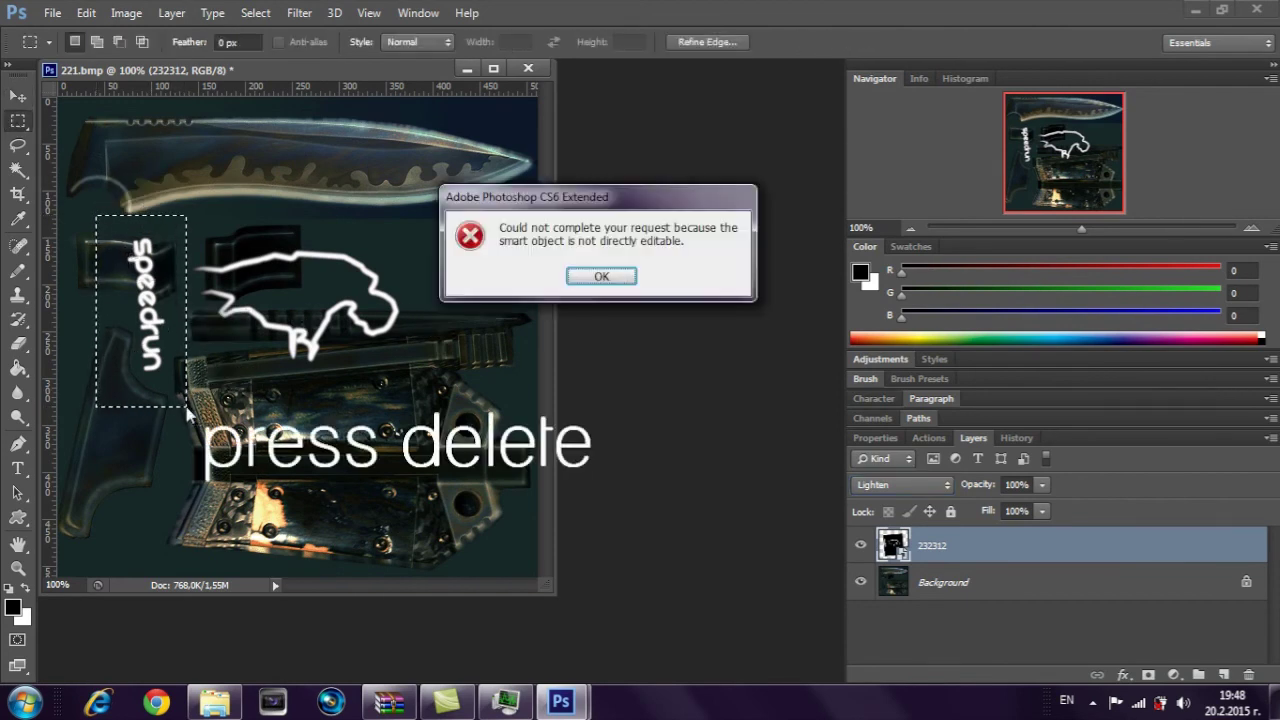
left_click(601, 276)
right_click(900, 545)
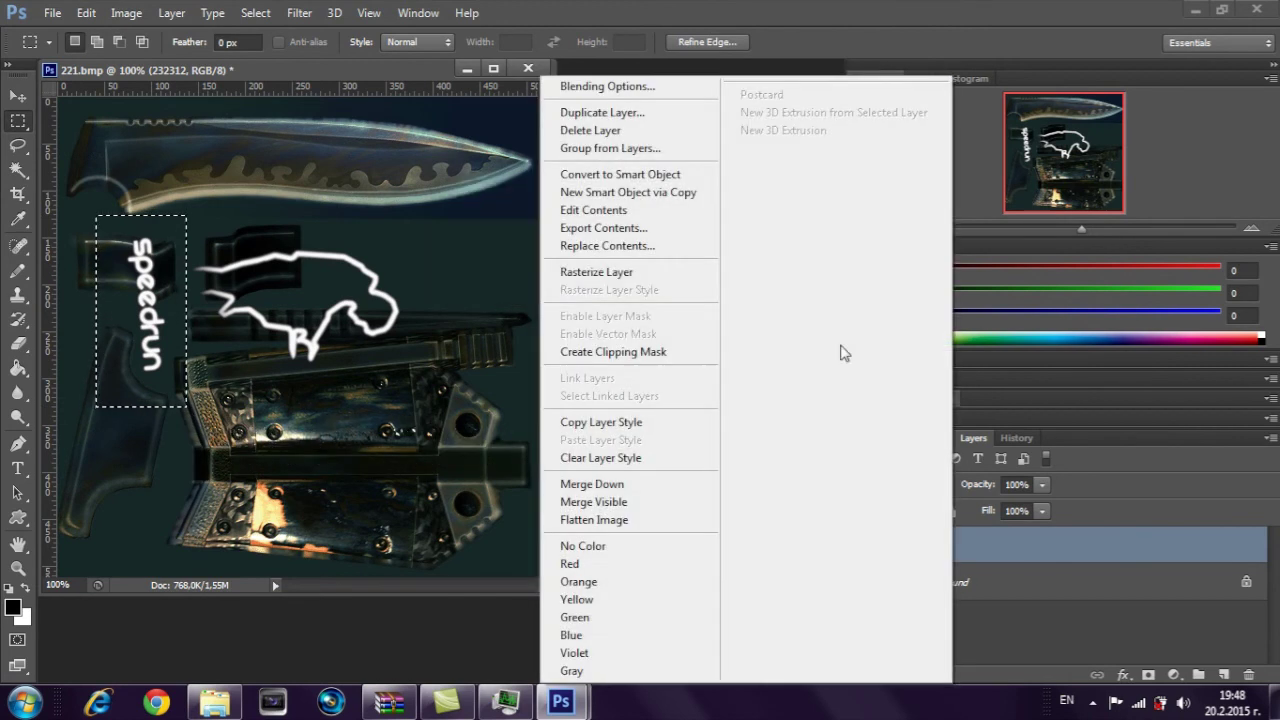
left_click(630, 280)
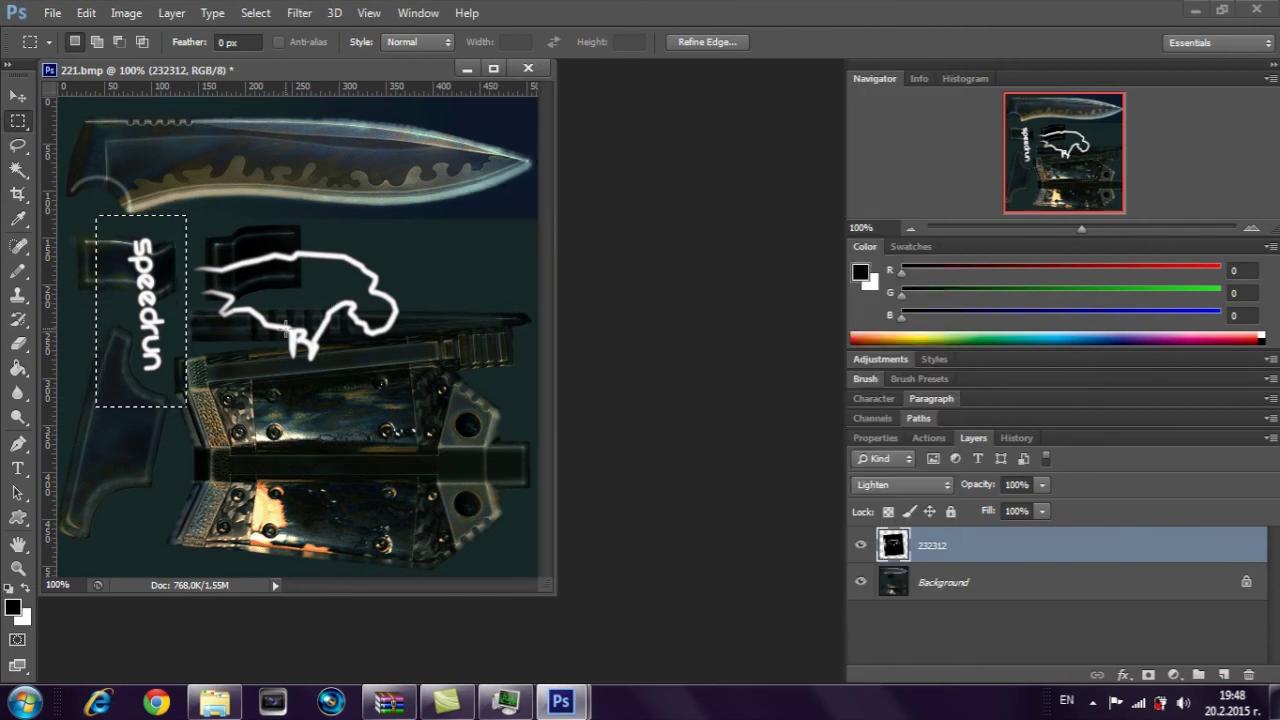
key("Delete")
left_click(19, 97)
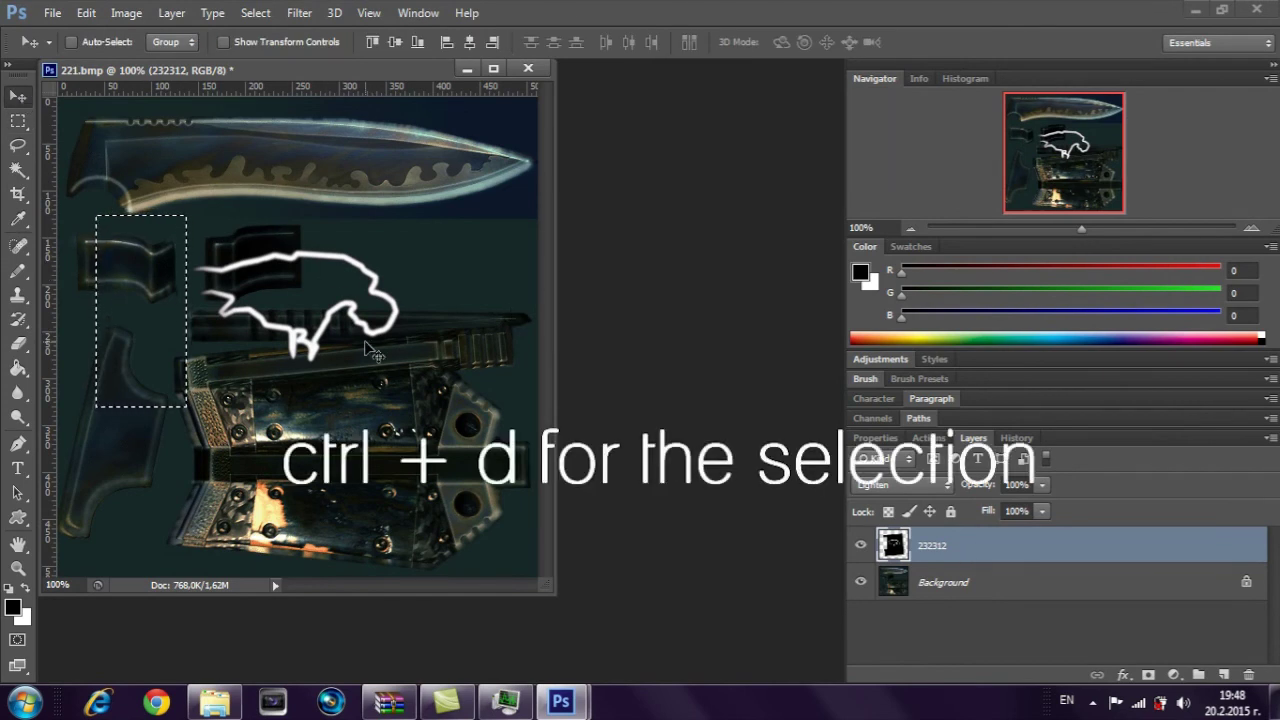
Free-transform the logo figure to about 83% width and 80% height and shift it over the knife parts.
key("ctrl+t")
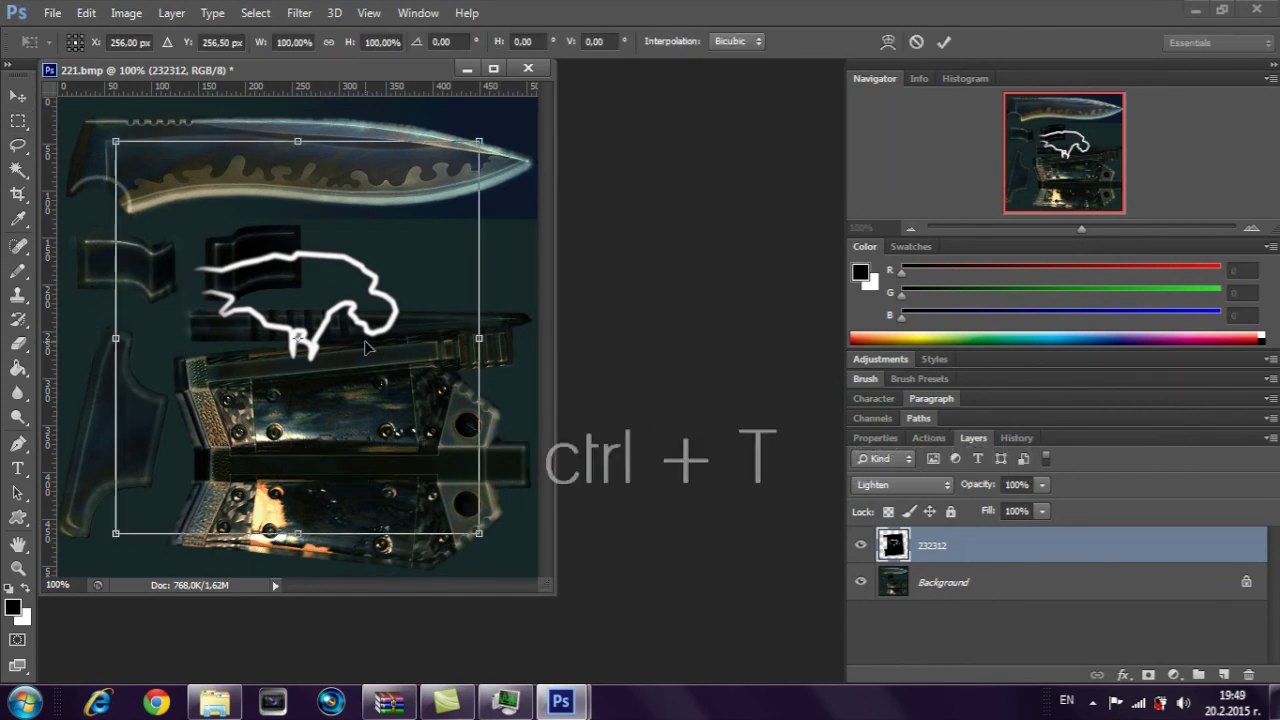
left_click_drag(375, 432, 376, 371)
left_click_drag(481, 463, 408, 379, "shift")
left_click_drag(331, 283, 326, 253)
left_click_drag(409, 196, 414, 197)
left_click_drag(294, 229, 380, 372)
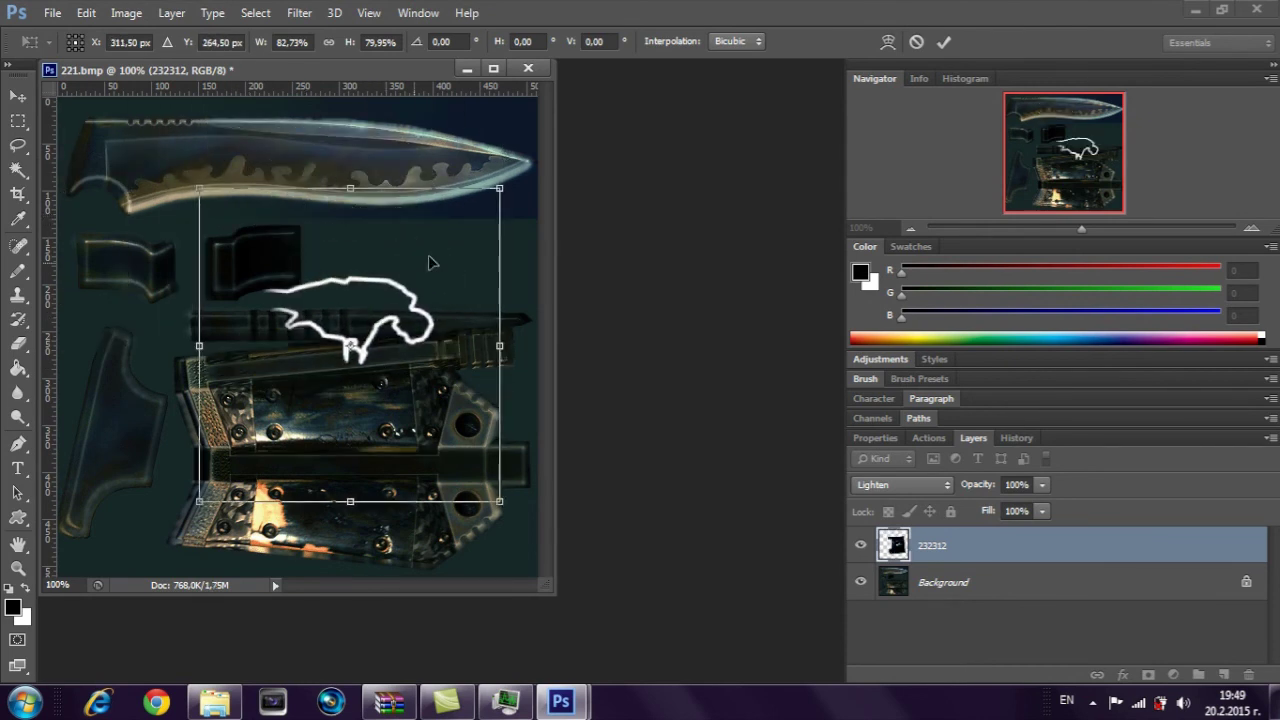
Rotate the logo figure by 180 degrees and flip it horizontally.
left_click_drag(515, 170, 325, 385)
key("ctrl+z")
left_click_drag(506, 156, 292, 430)
right_click(341, 350)
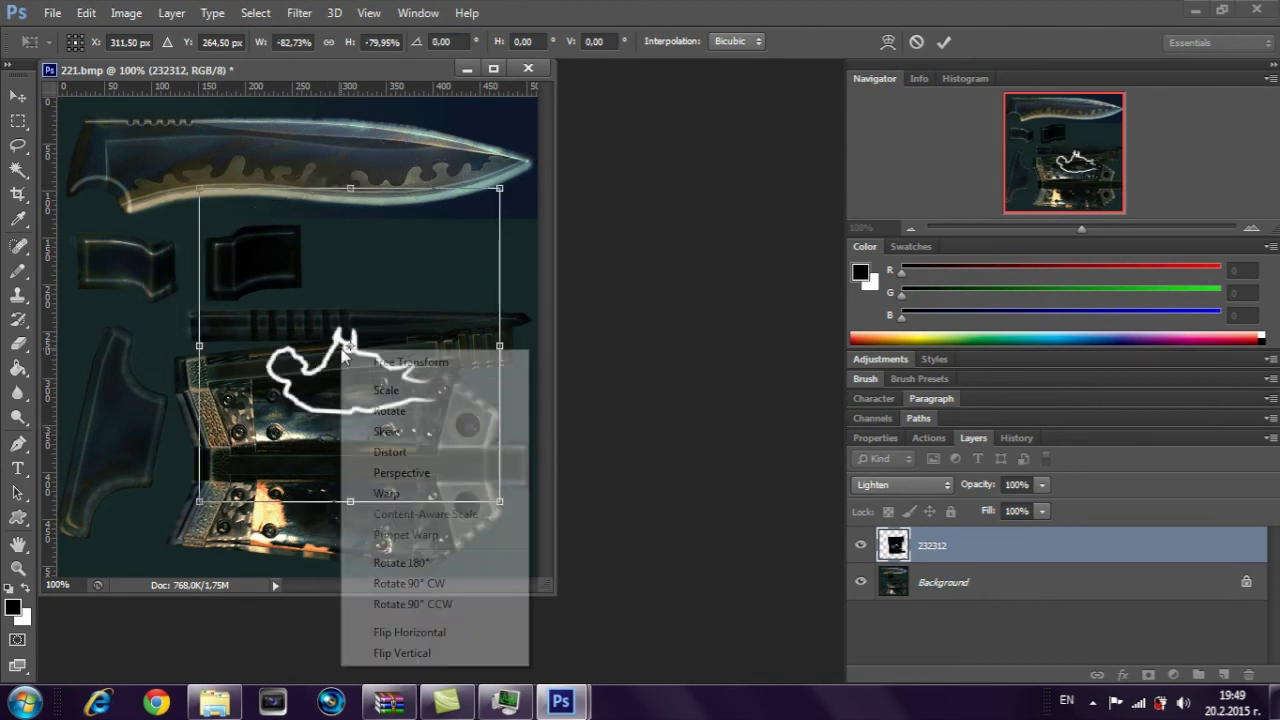
left_click(430, 632)
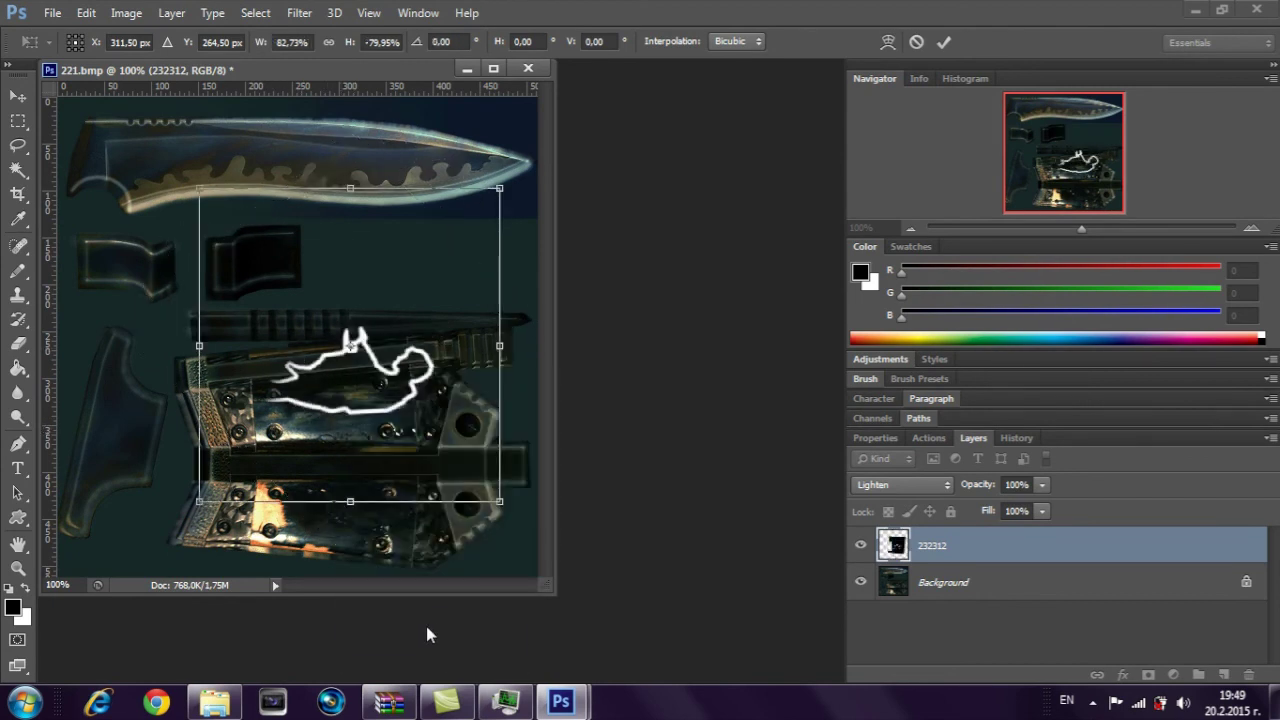
Shrink the figure to about 55% width and 53% height, place it near the blade's tip and apply the transformation.
left_click_drag(267, 467, 284, 417)
left_click_drag(478, 150, 388, 229)
key("ctrl+z")
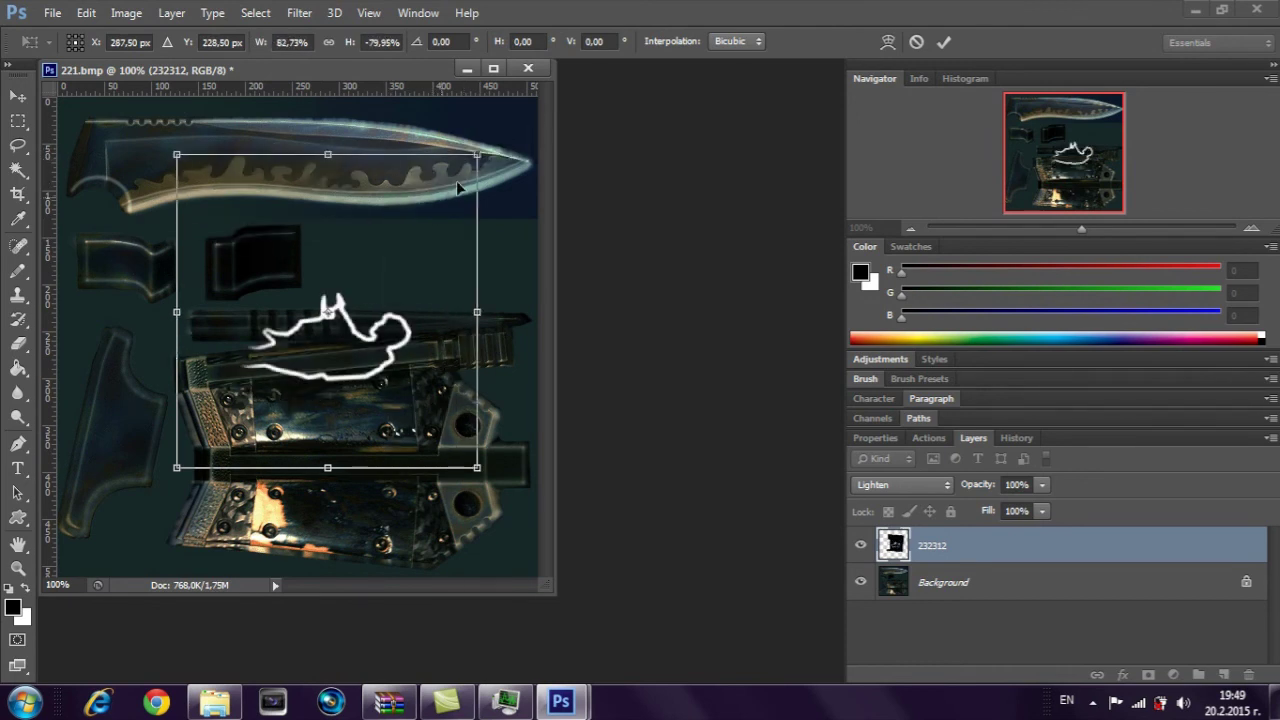
left_click_drag(483, 156, 420, 257)
left_click_drag(327, 424, 243, 338)
left_click_drag(313, 140, 292, 159)
left_click_drag(204, 307, 382, 189)
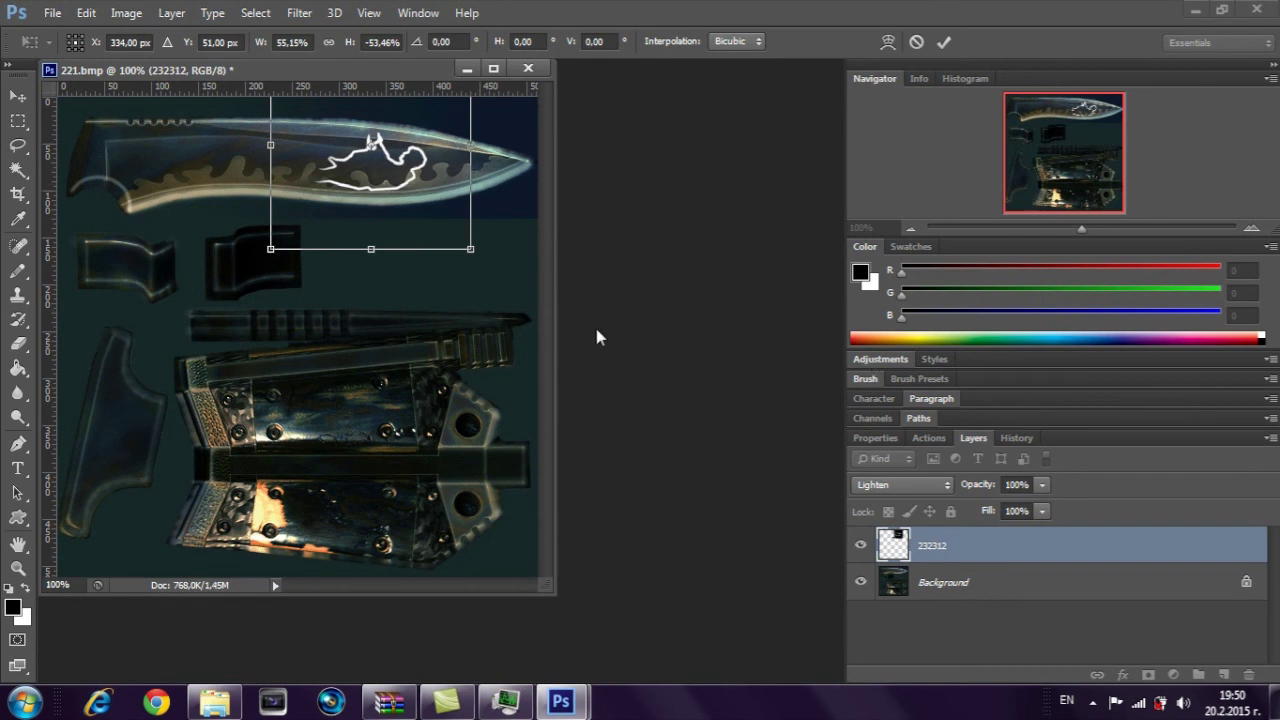
left_click(17, 97)
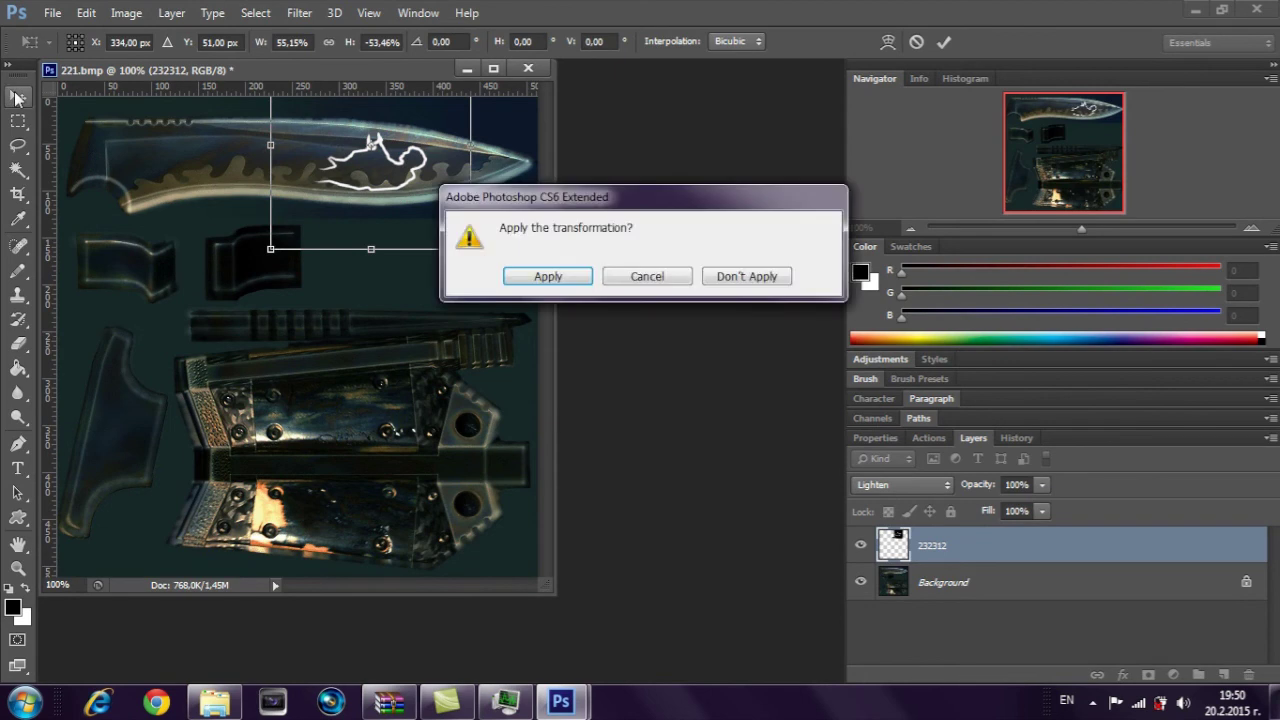
left_click(527, 276)
mouse_move(386, 166)
left_mouse_down()
mouse_move(194, 170)
mouse_move(432, 170)
mouse_move(373, 165)
mouse_move(393, 172)
left_mouse_up()
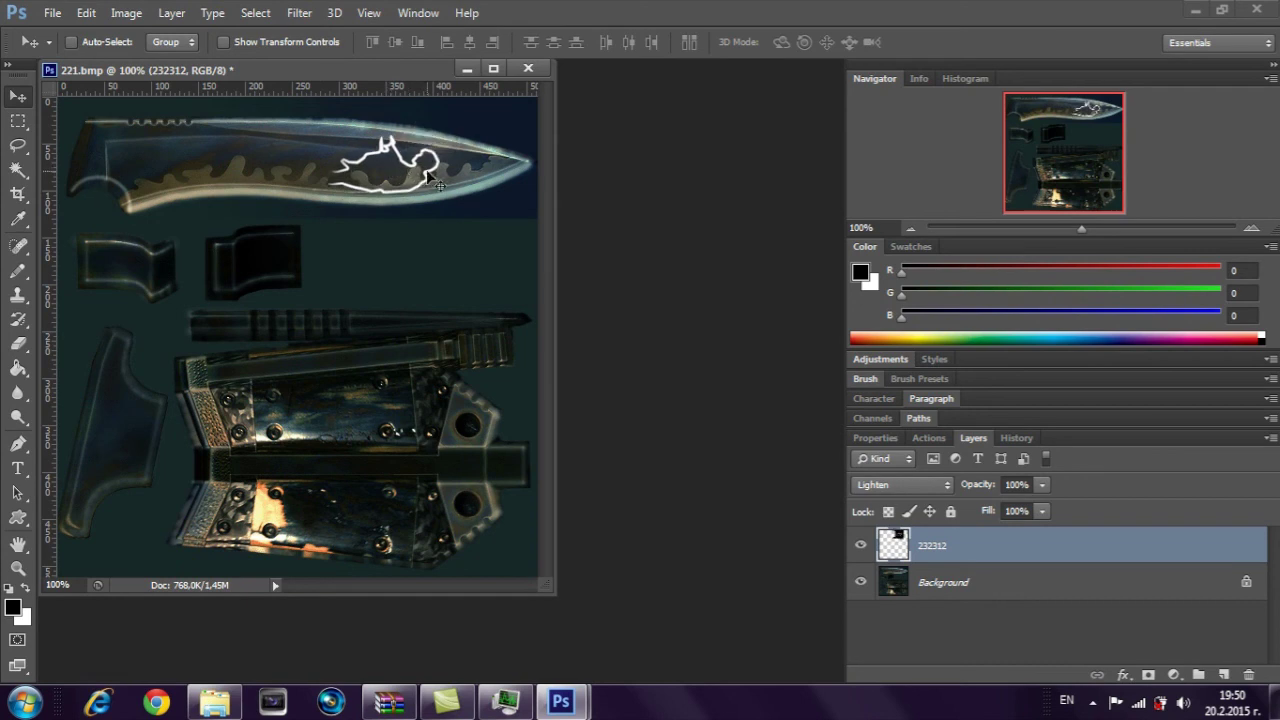
Convert the image to Indexed Color with flattened layers, a Local (Selective) palette and 256 colors.
left_click(55, 13)
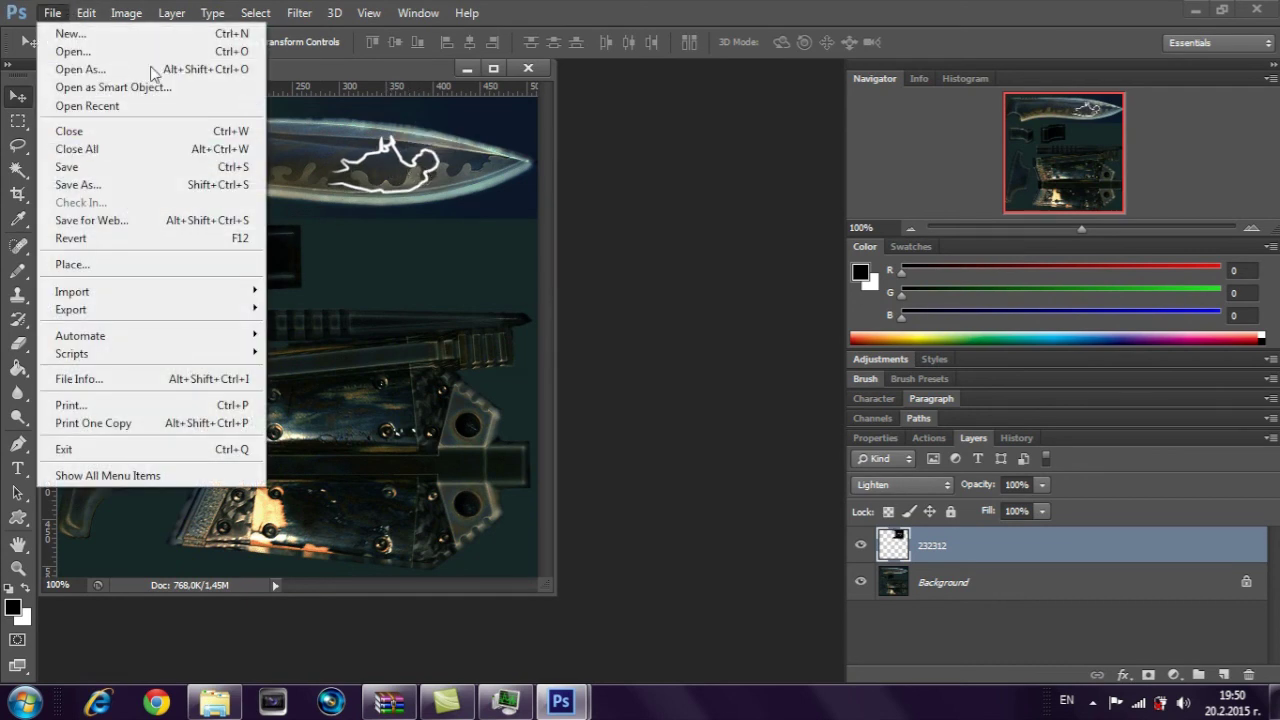
mouse_move(124, 16)
mouse_move(178, 37)
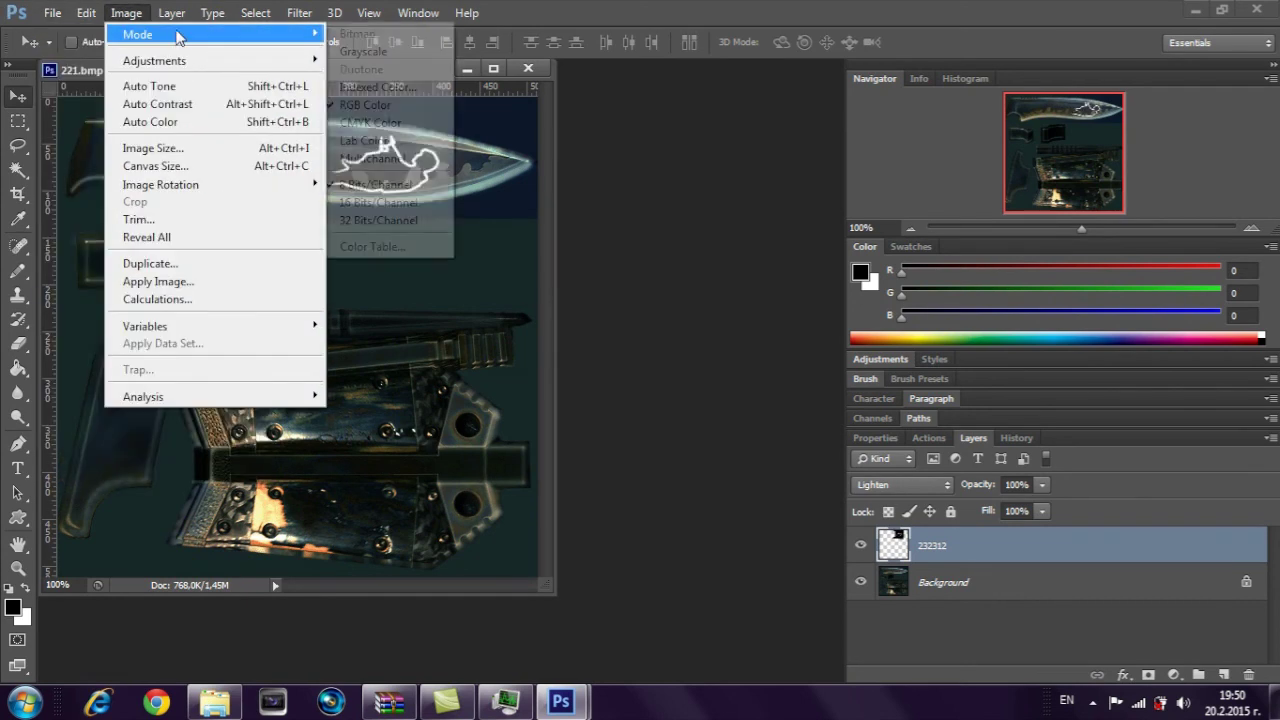
left_click(418, 90)
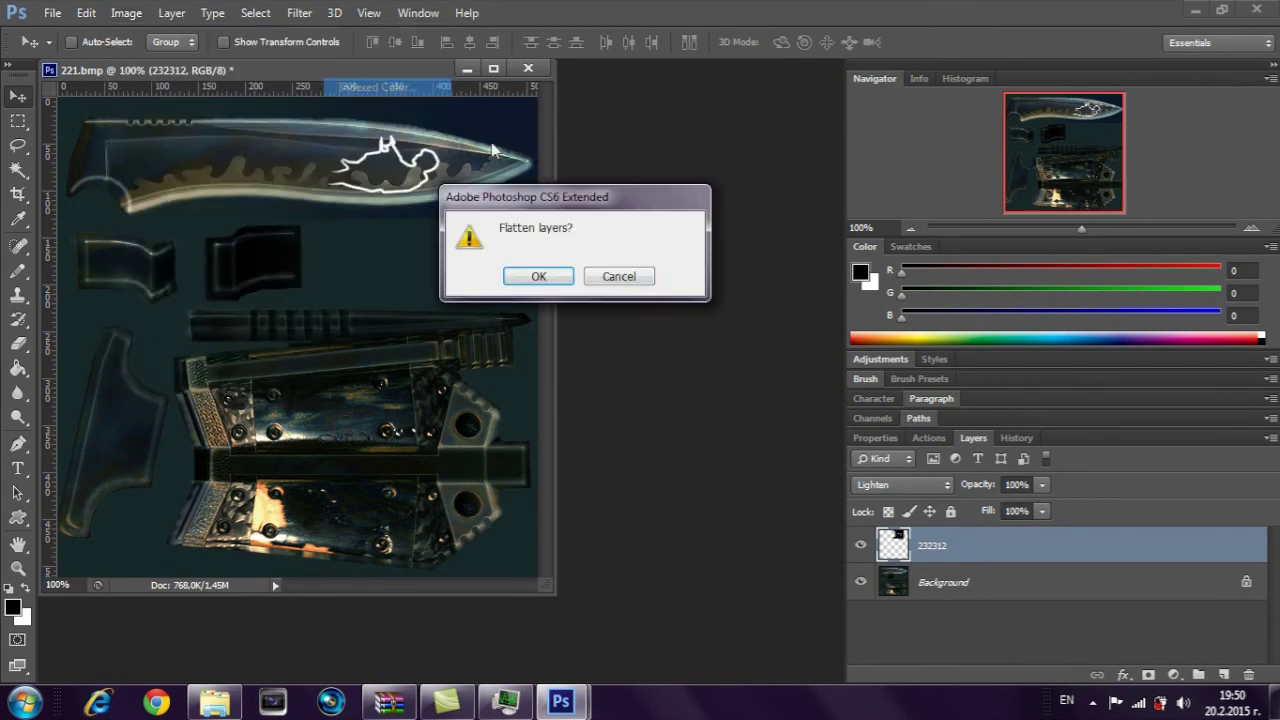
left_click(530, 277)
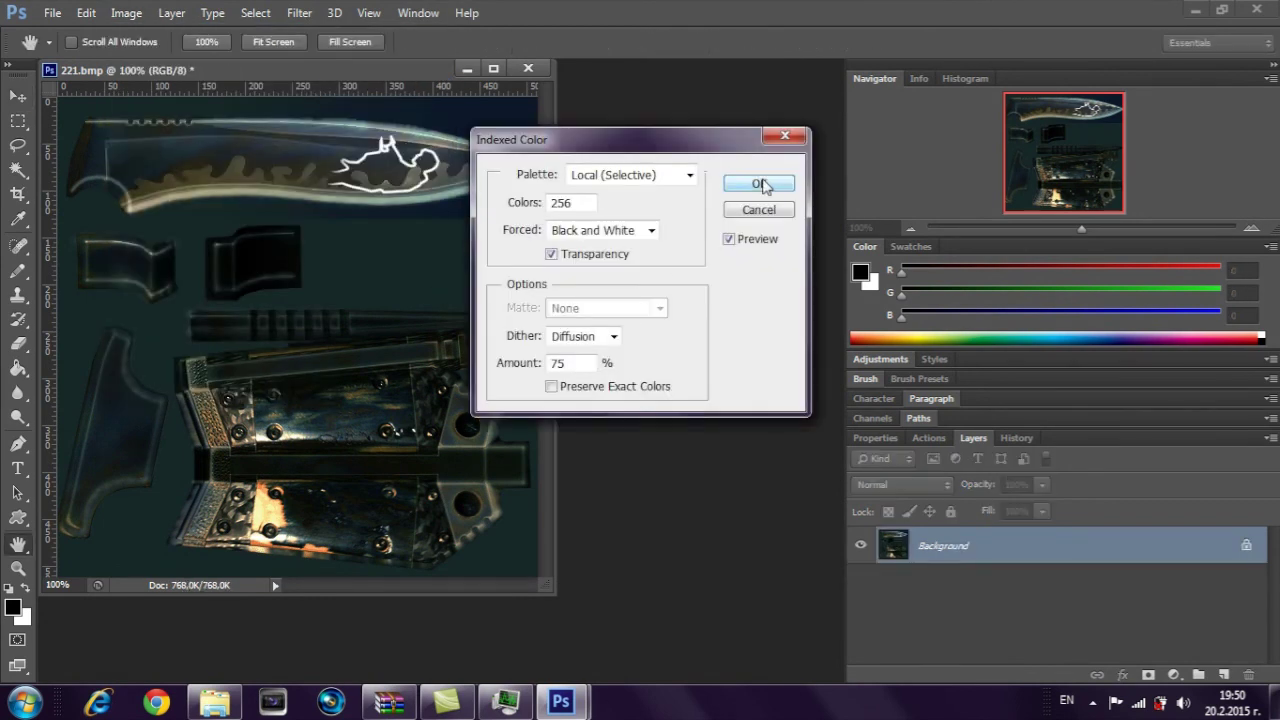
left_click(761, 186)
Save the indexed texture to the desktop in BMP format as 22321.
left_click(52, 13)
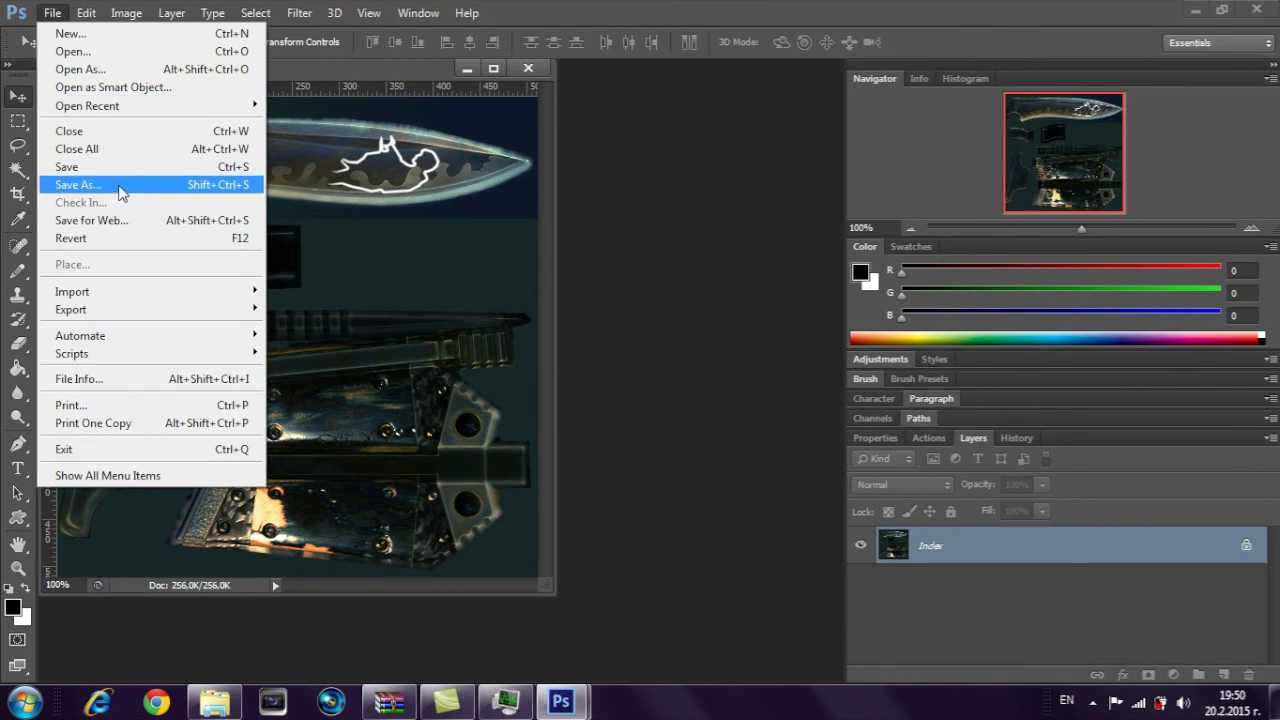
left_click(80, 185)
left_click(698, 421)
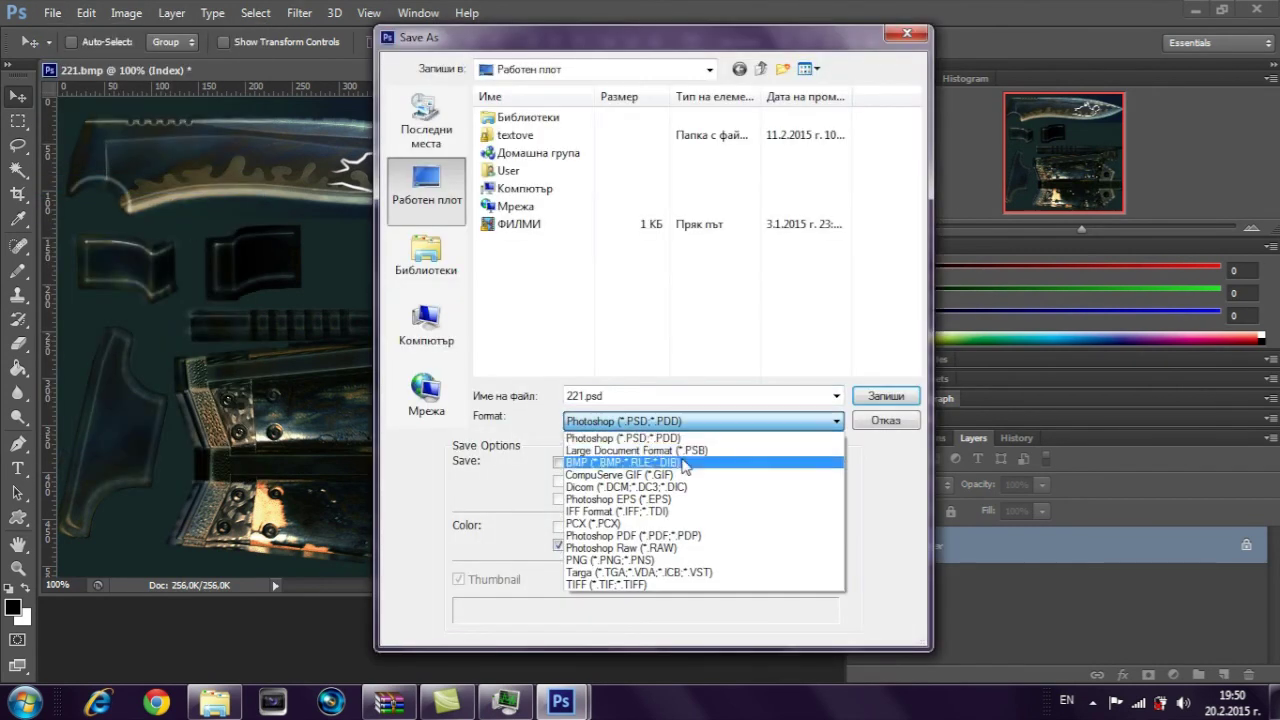
left_click(722, 457)
left_click(749, 398)
key("BackSpace")
key("BackSpace")
key("BackSpace")
key("BackSpace")
key("BackSpace")
type("321")
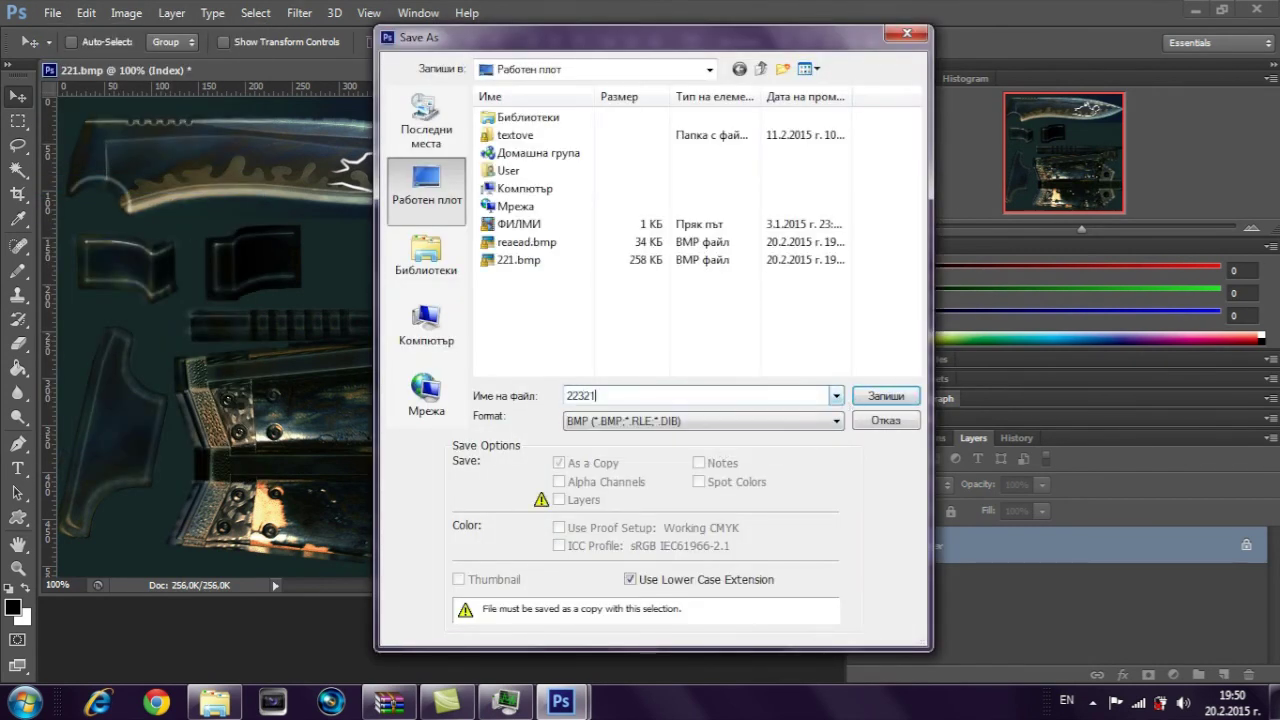
left_click(868, 399)
left_click(733, 188)
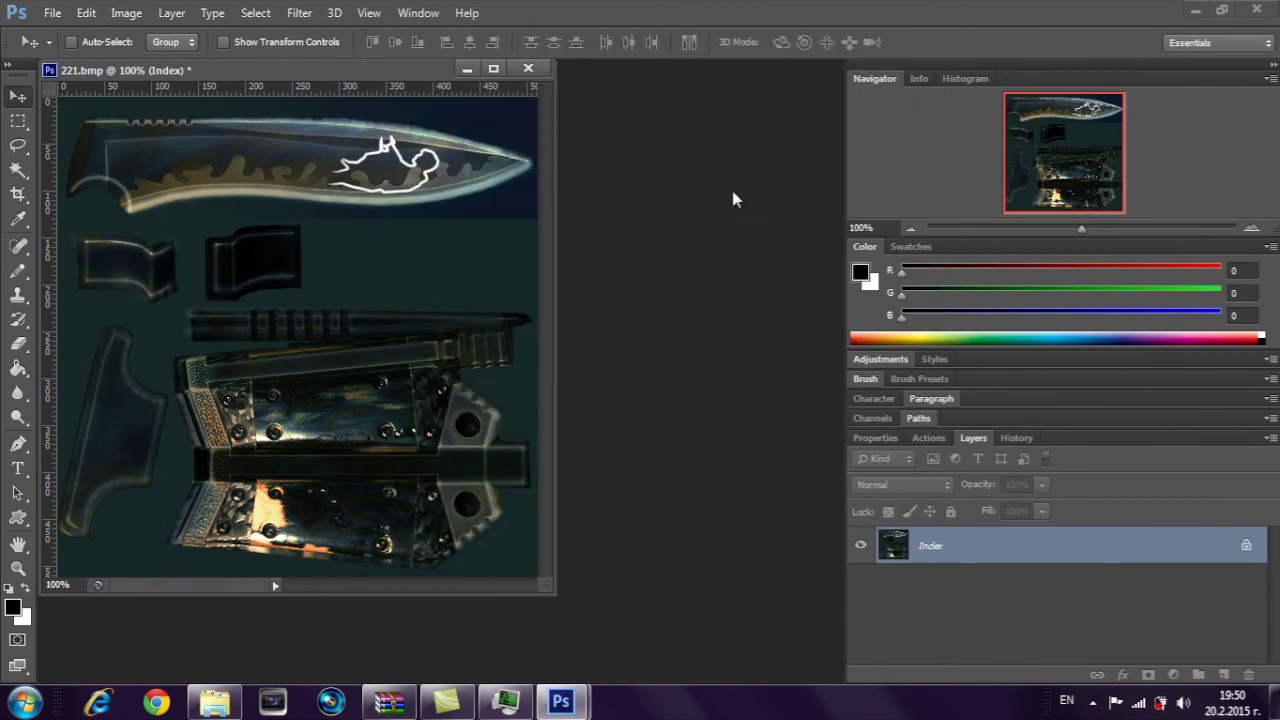
Switch to the v_knife search results in Windows Explorer and open v_knife.mdl from D:\Games\cs\cstrike\models in Jed's Half-Life Model Viewer.
left_click(561, 702)
left_click(225, 316)
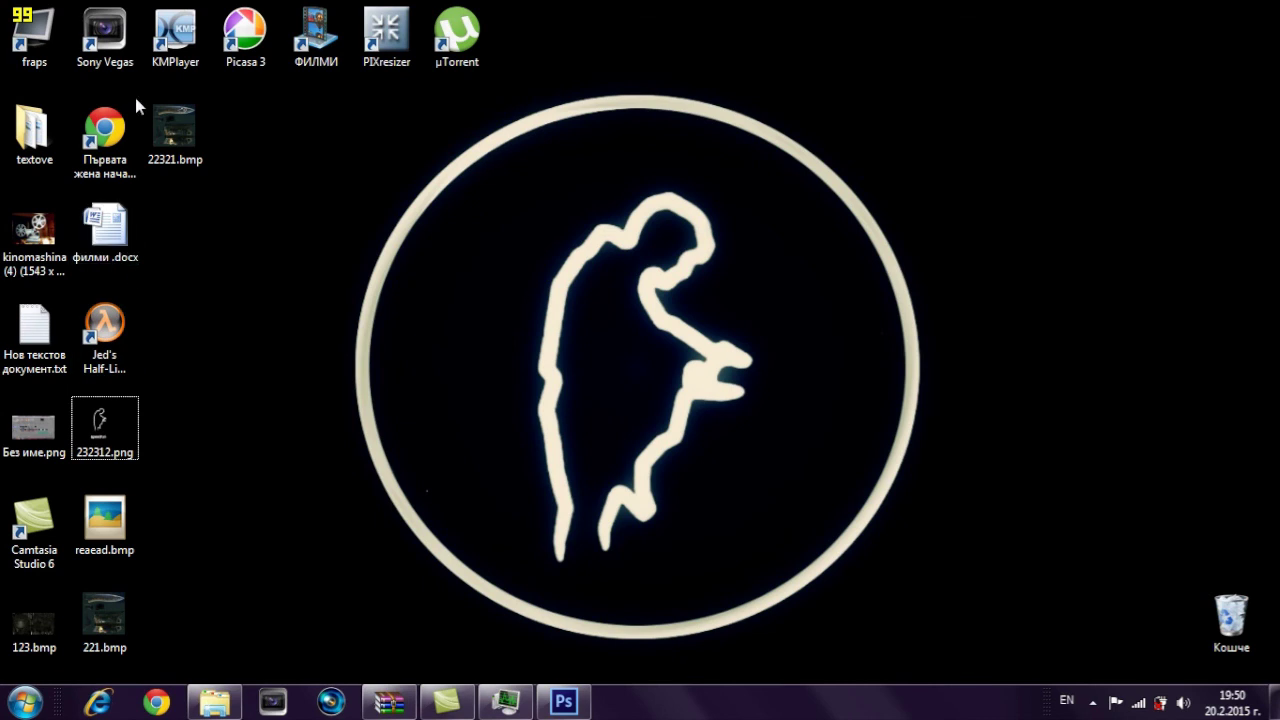
left_click(228, 712)
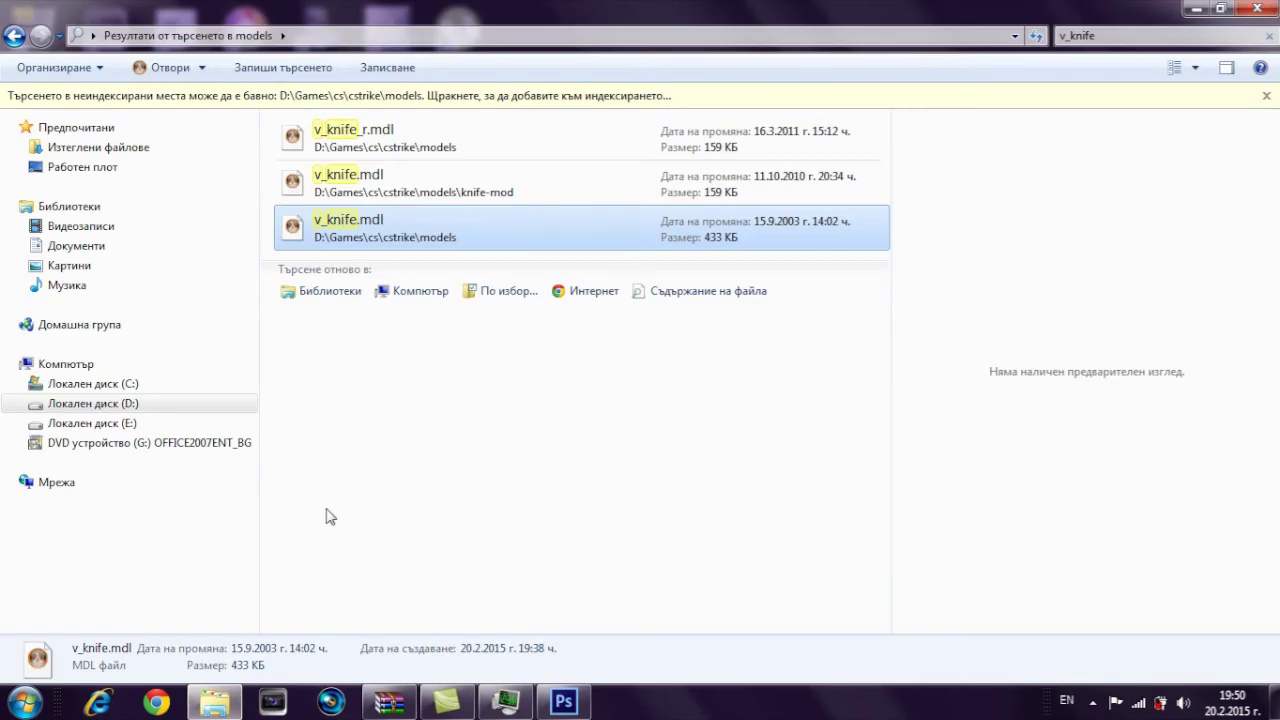
double_click(341, 224)
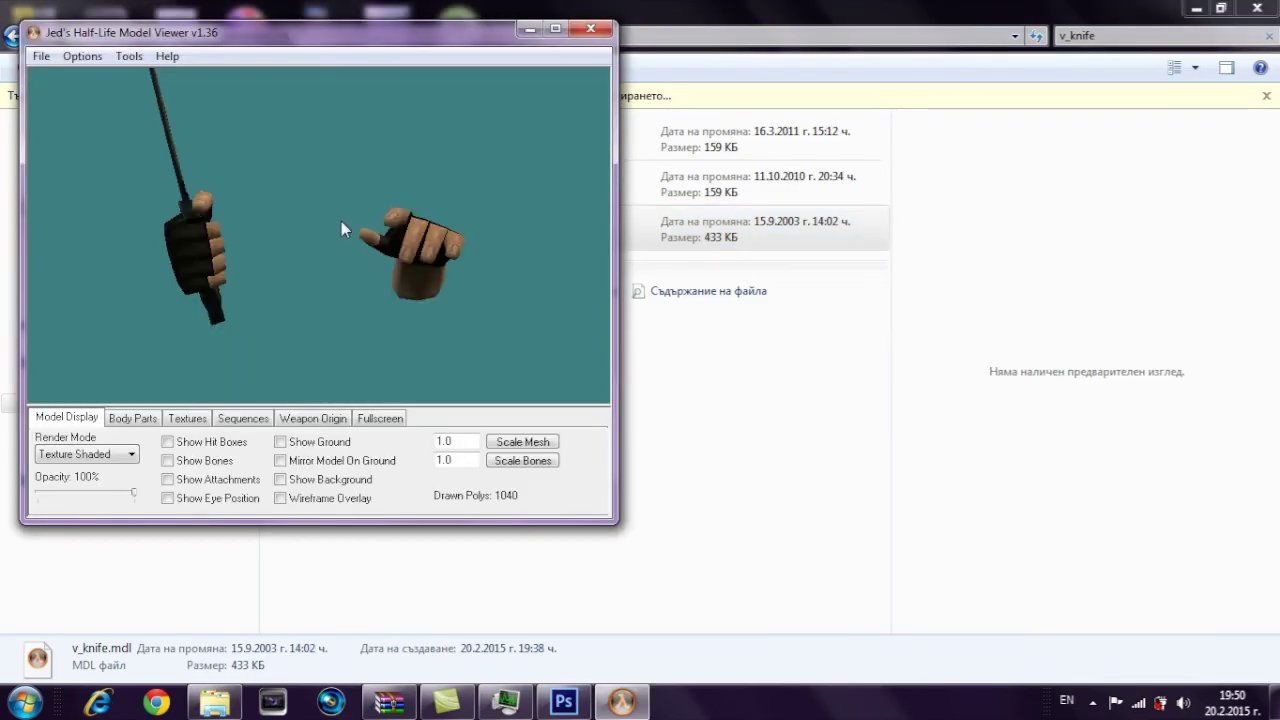
Replace the model's knifeskin.bmp texture by importing 22321.bmp from the desktop.
left_click(205, 418)
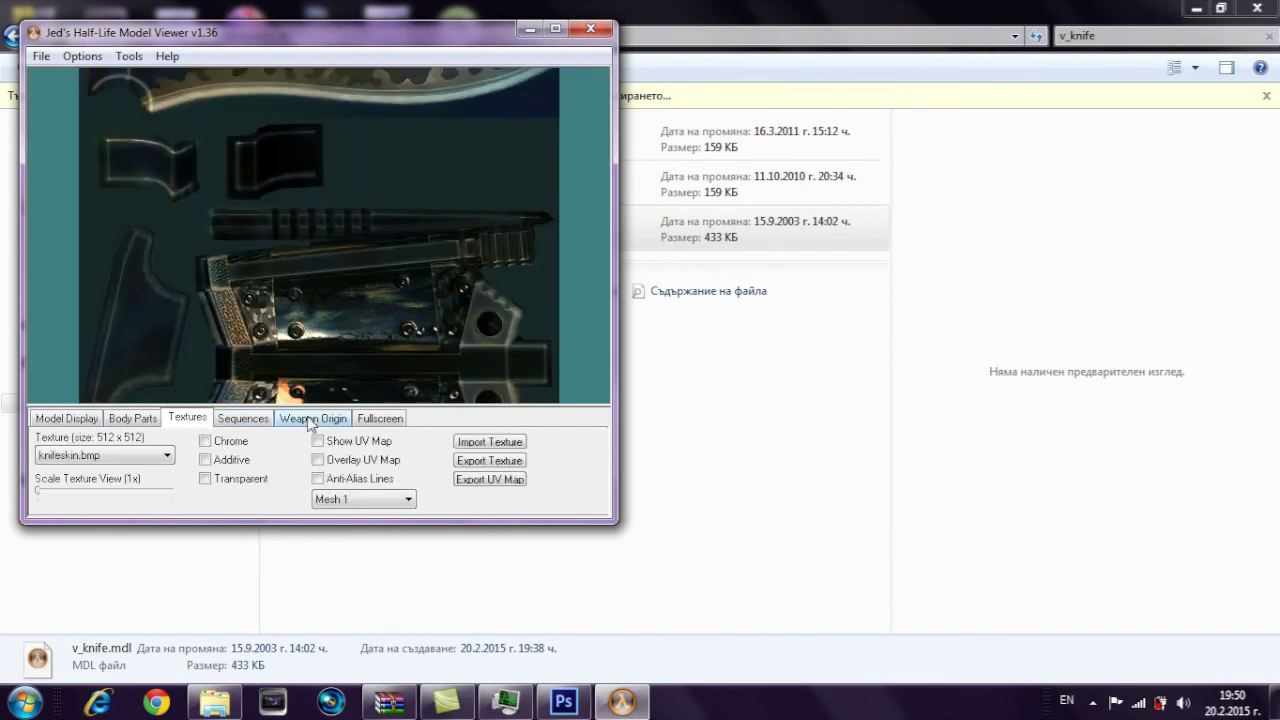
left_click(166, 455)
left_click(60, 464)
left_click(489, 443)
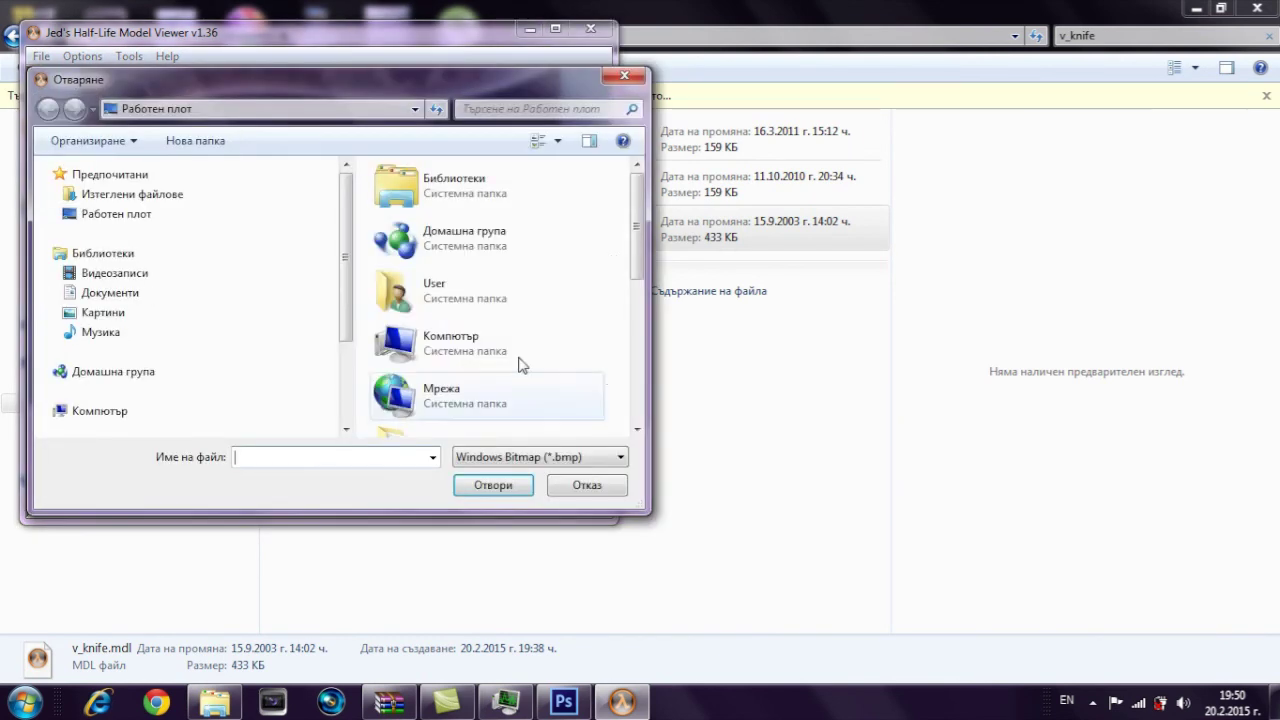
left_click_drag(636, 250, 640, 400)
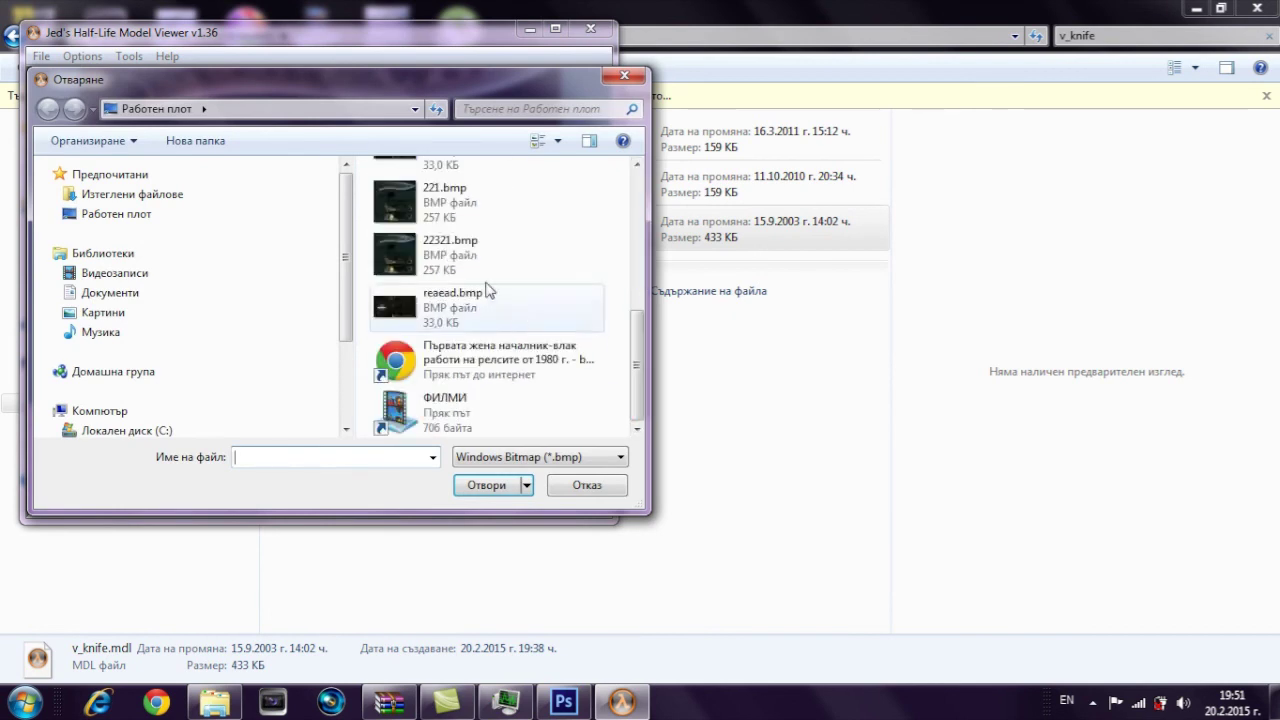
left_click(470, 255)
left_click(486, 485)
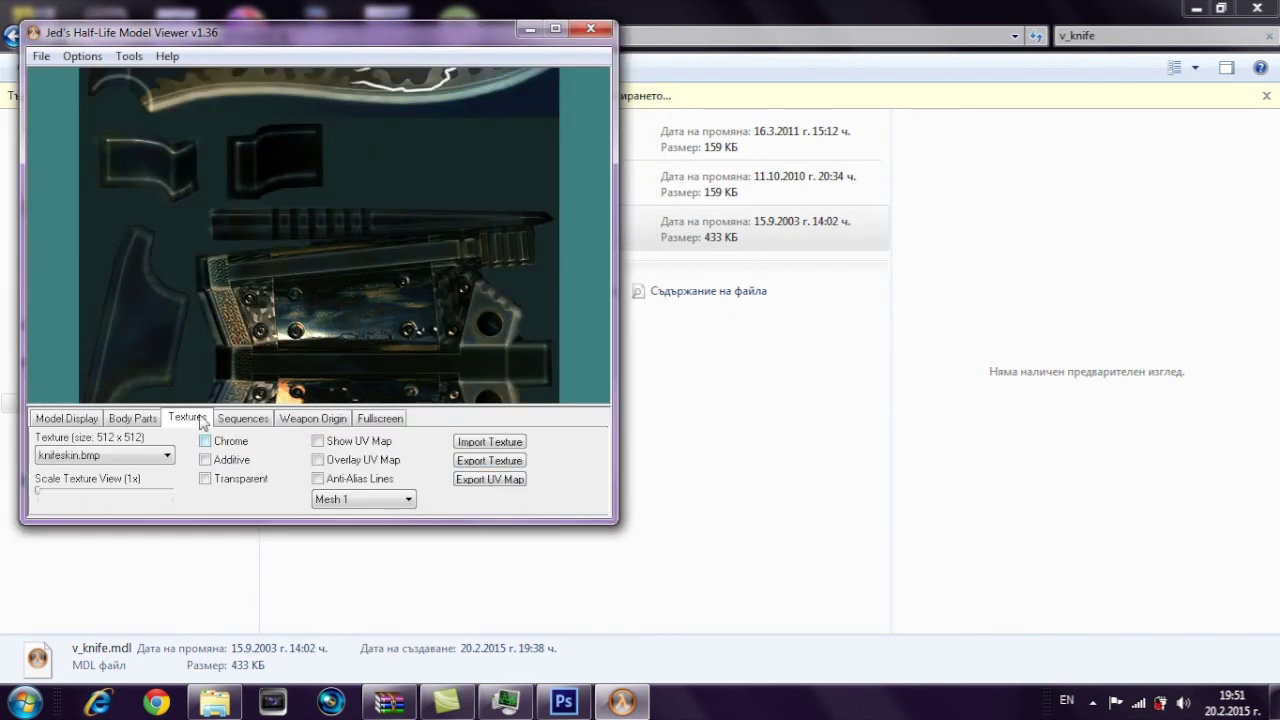
Hide the ground plane and preview the retextured knife model in the weapon origin view.
left_click(138, 419)
left_click(243, 419)
left_click(312, 419)
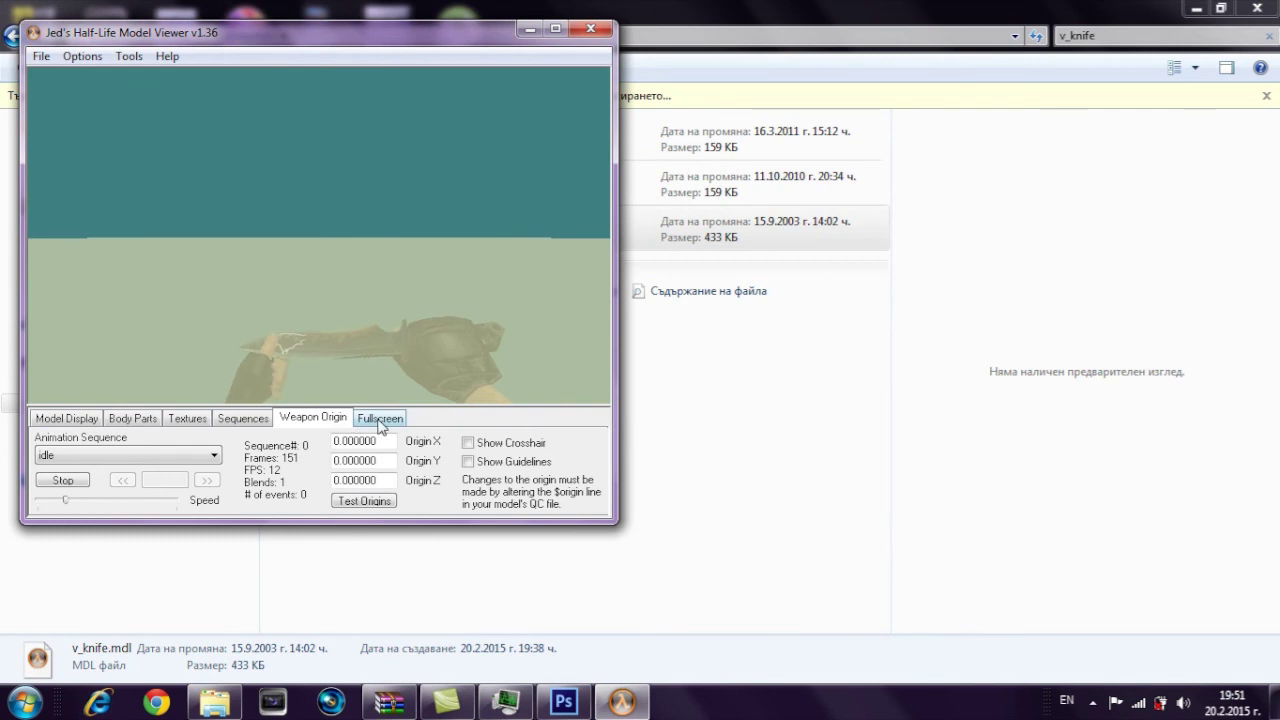
left_click(133, 418)
left_click(66, 418)
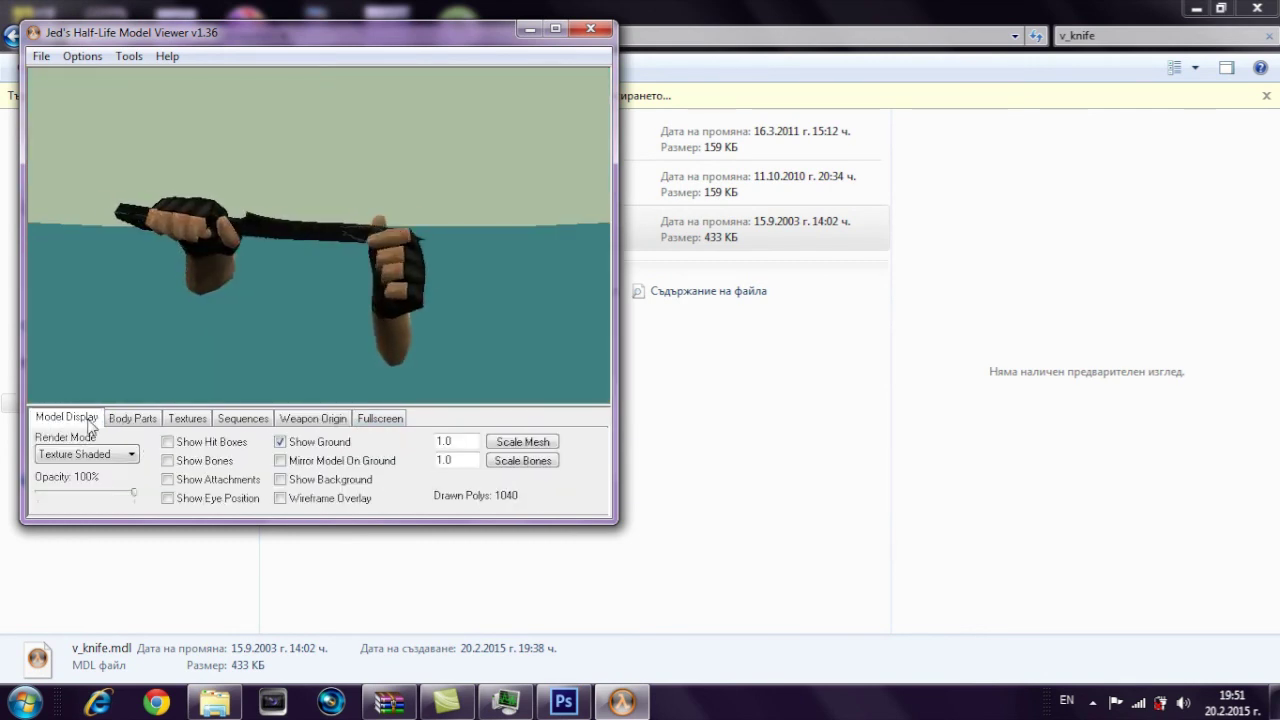
left_click(280, 441)
left_click(243, 418)
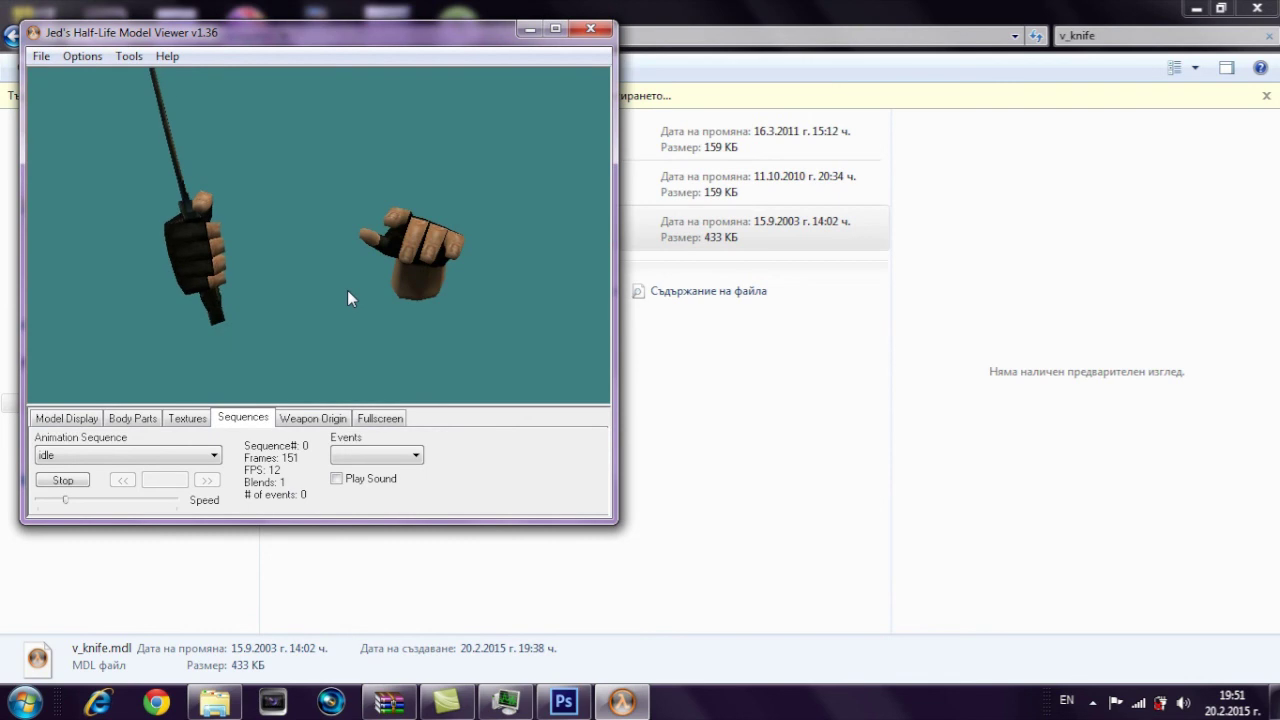
left_click(196, 425)
left_click(327, 420)
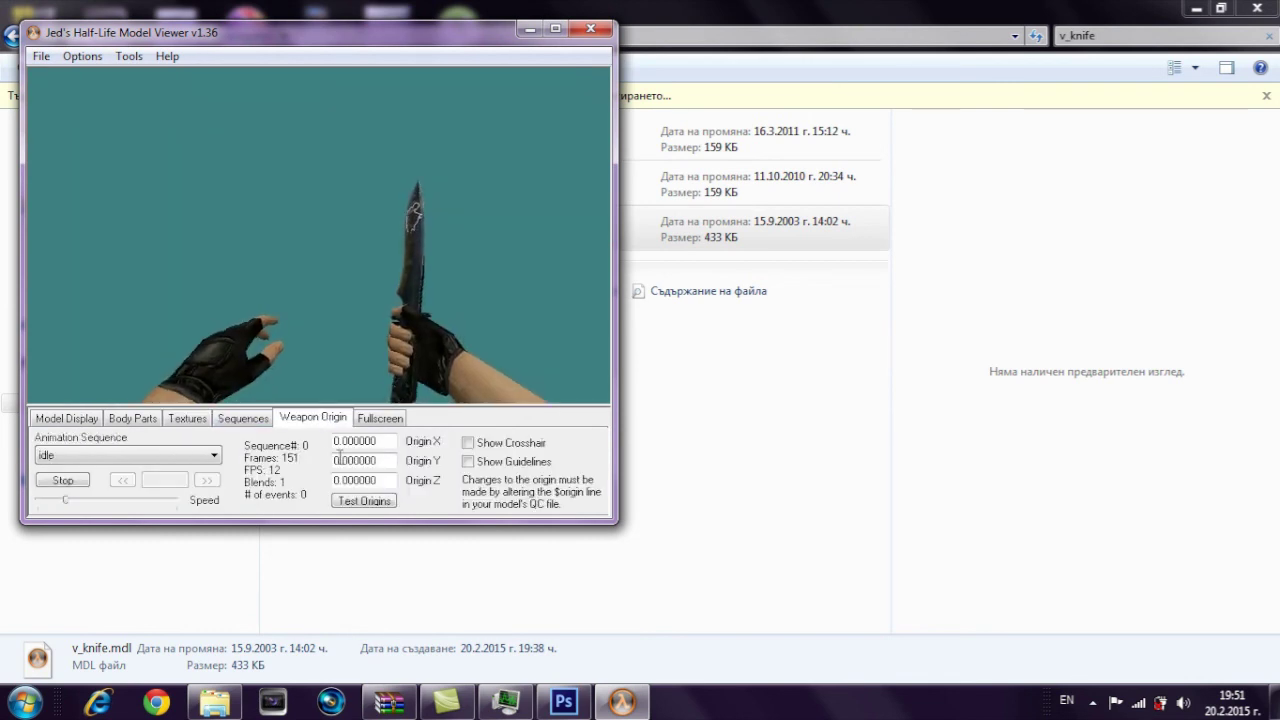
Replace the view_glove.bmp texture by importing reaead.bmp from the desktop and preview the model in the weapon origin view.
left_click(185, 424)
left_click(128, 456)
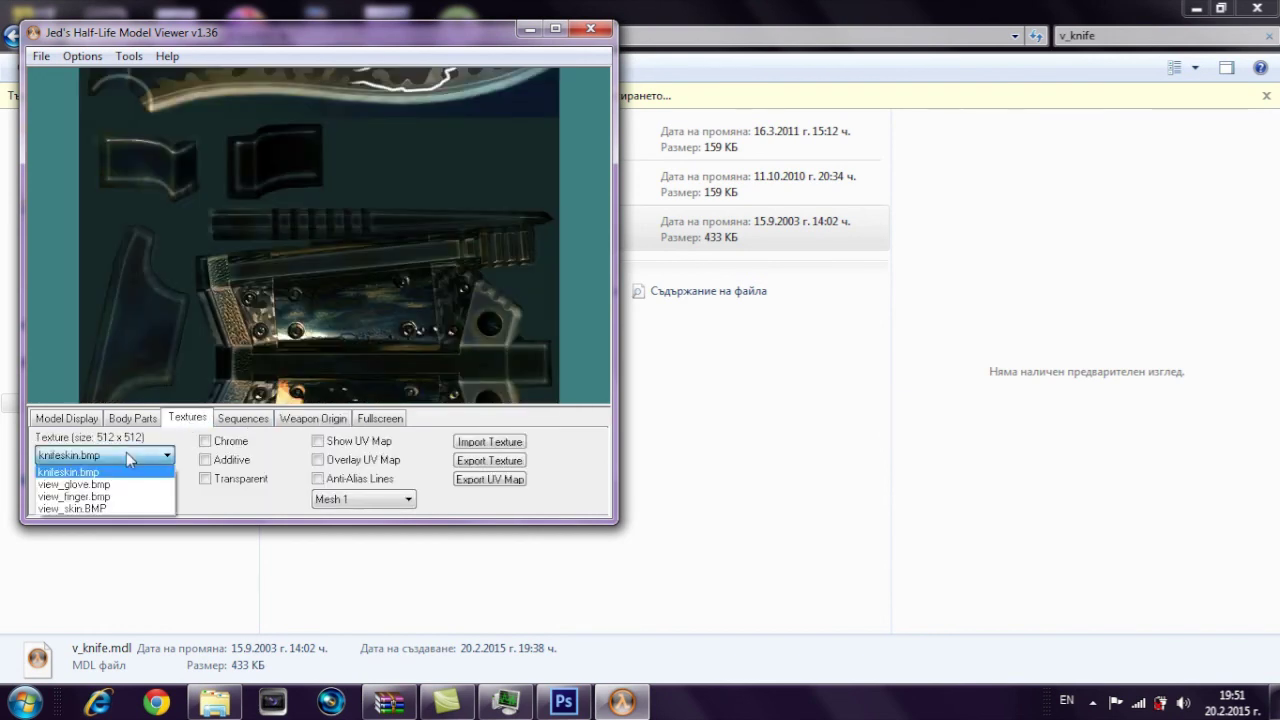
left_click(74, 484)
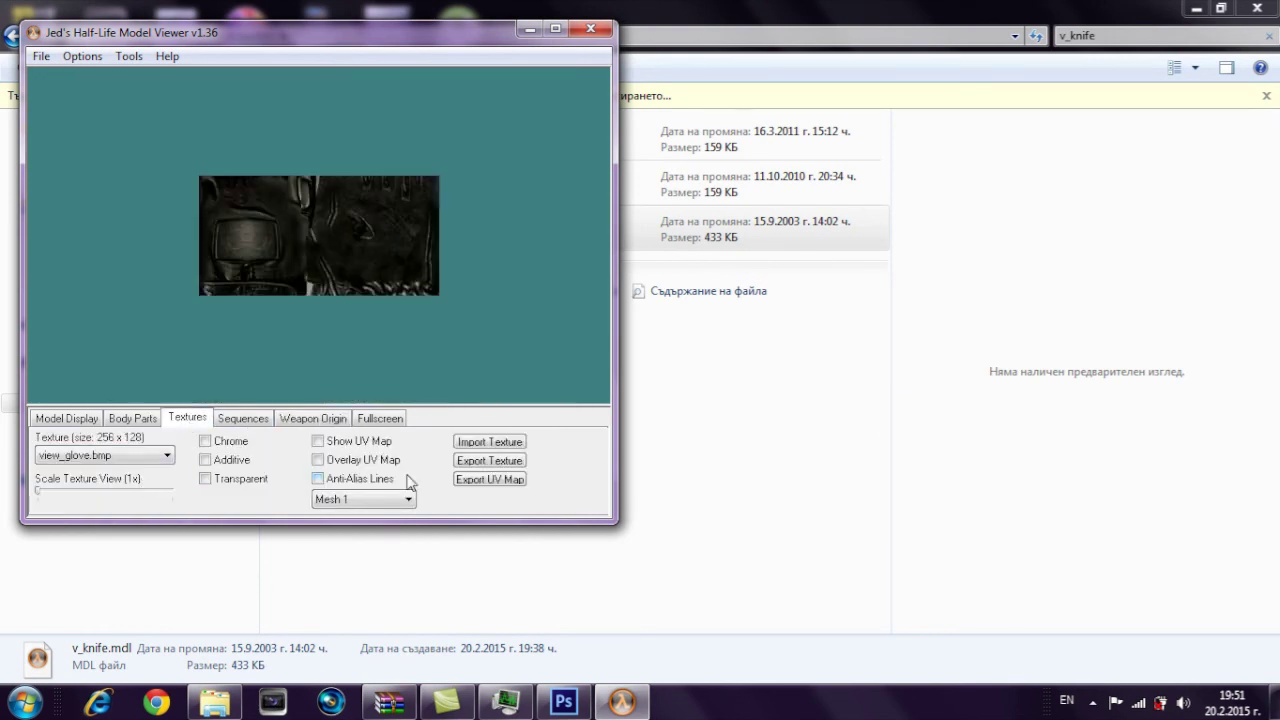
left_click(484, 443)
left_click_drag(638, 207, 646, 350)
left_click(470, 318)
left_click(482, 484)
left_click(296, 420)
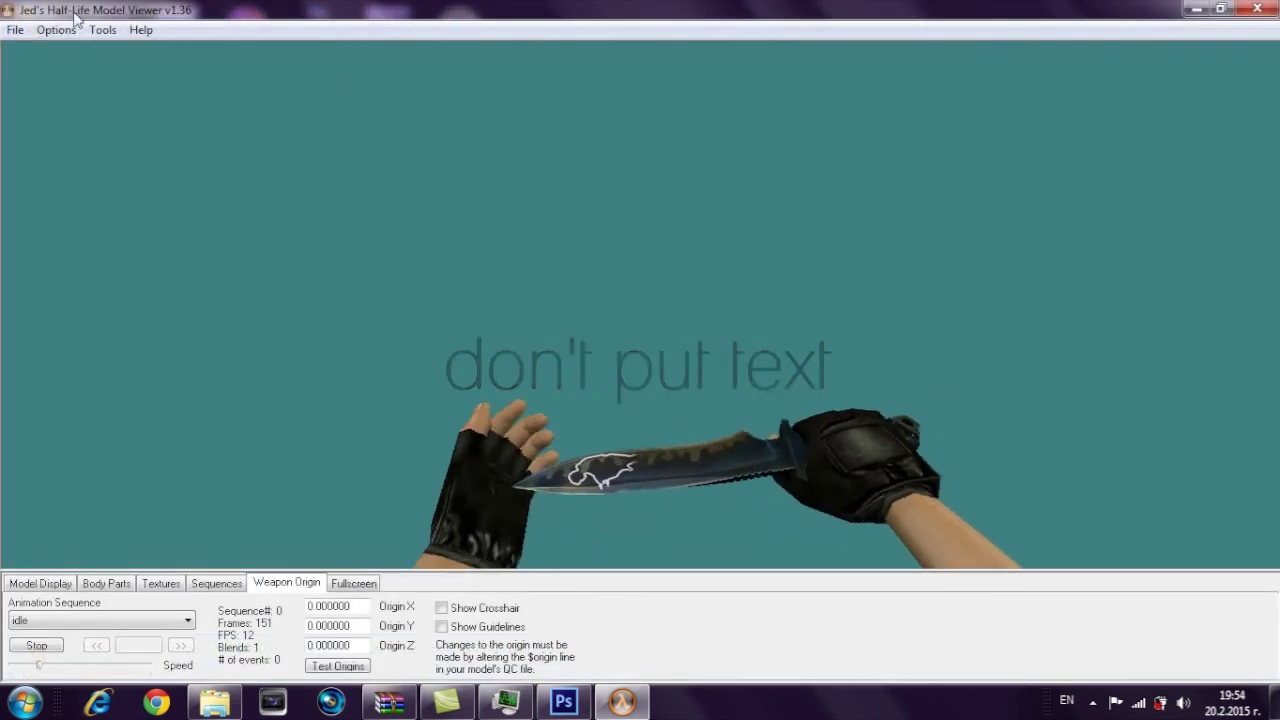
Save the retextured model to the desktop as v_knife in PC Half-Life Models (*.mdl) format.
left_click(15, 31)
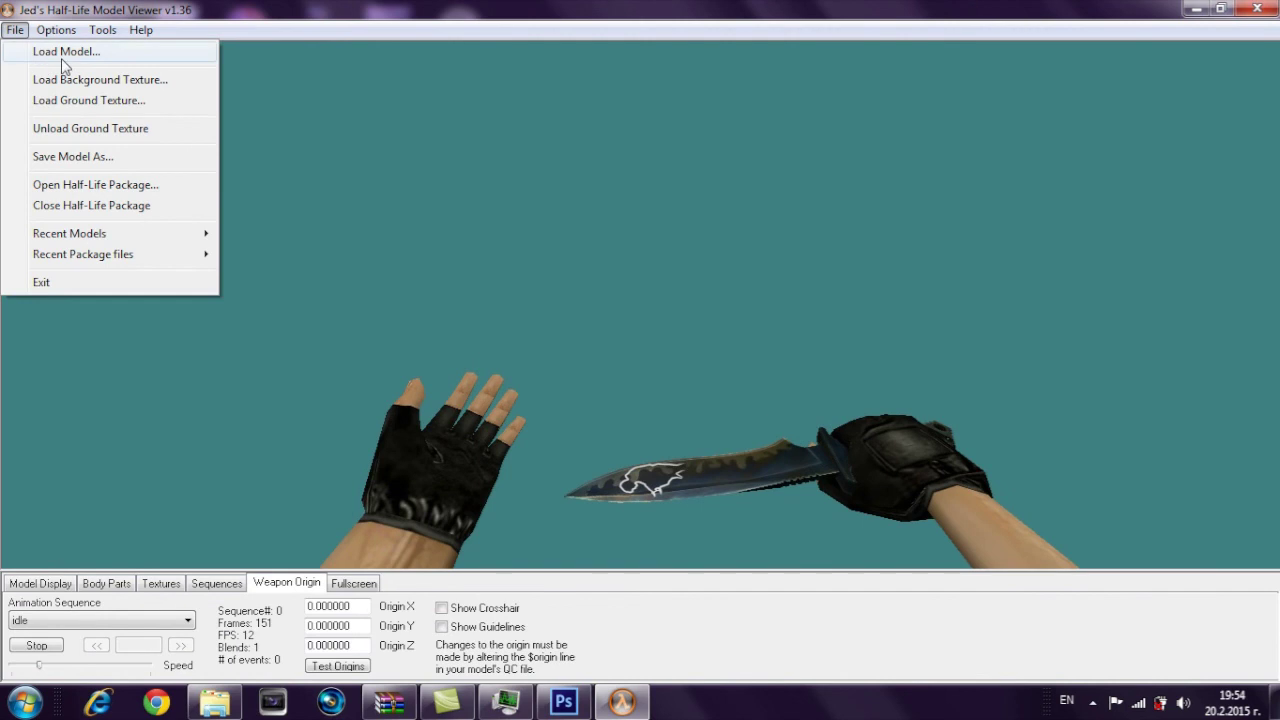
left_click(74, 157)
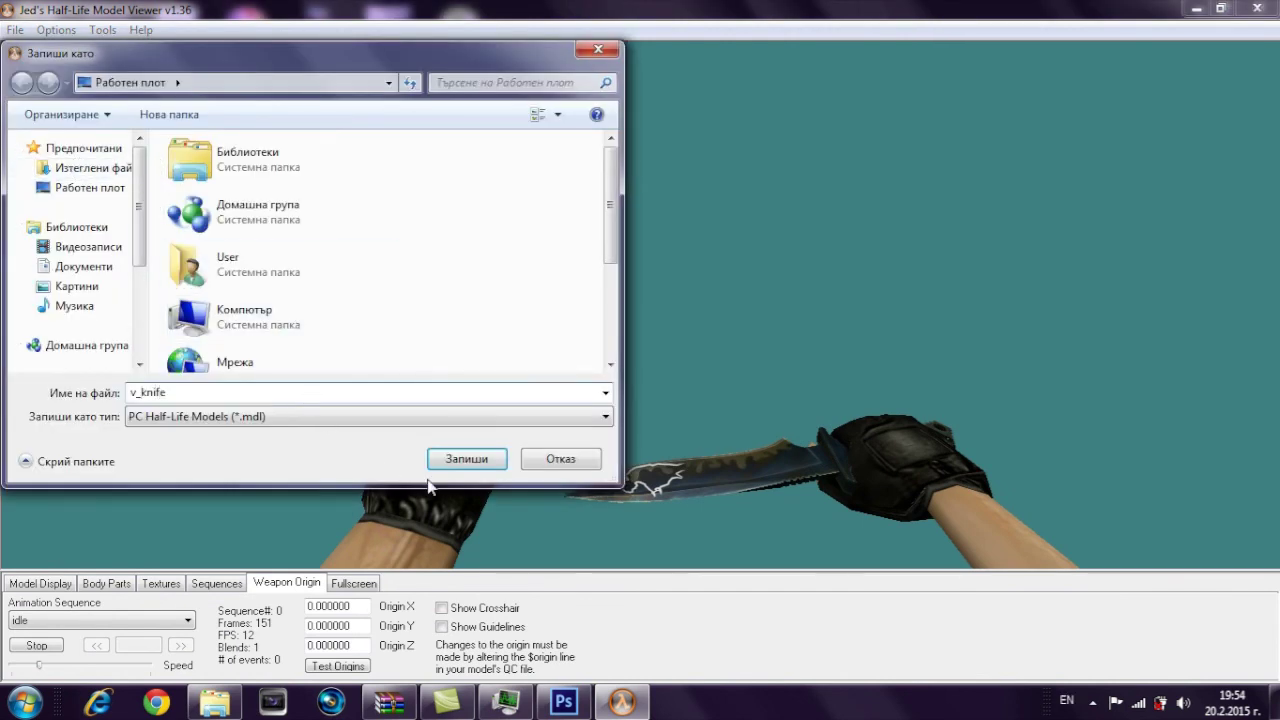
left_click(467, 460)
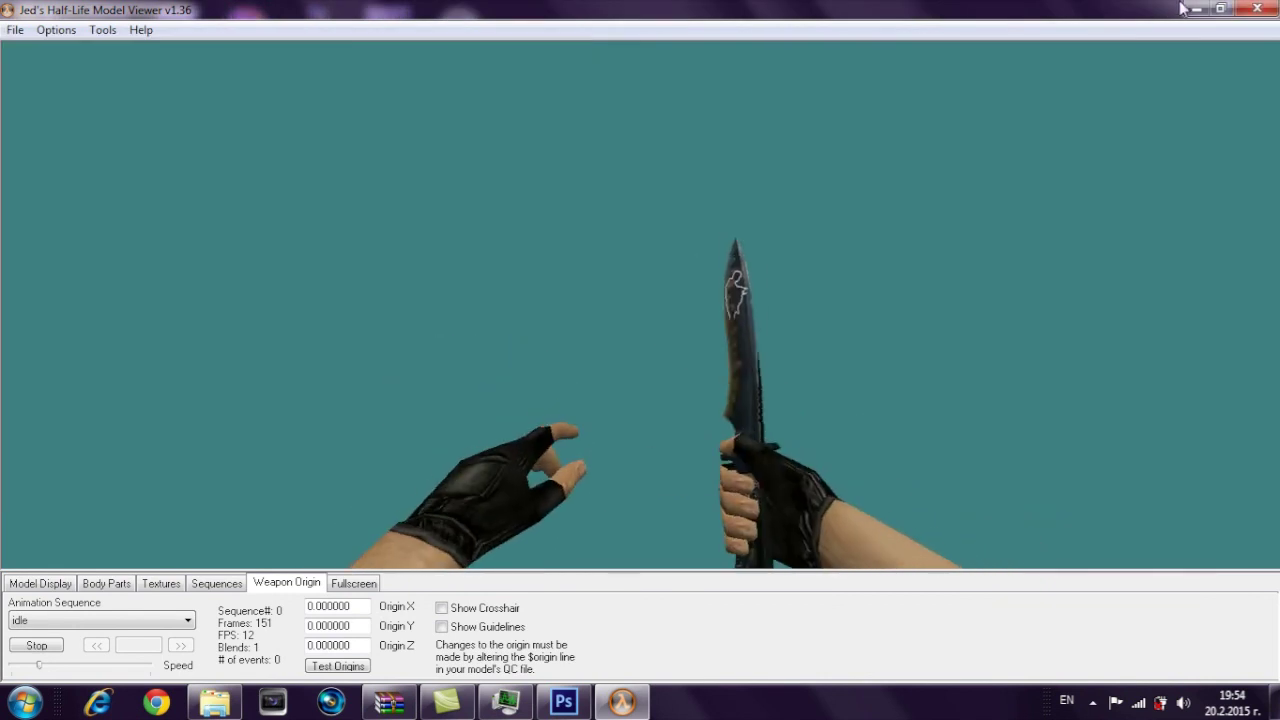